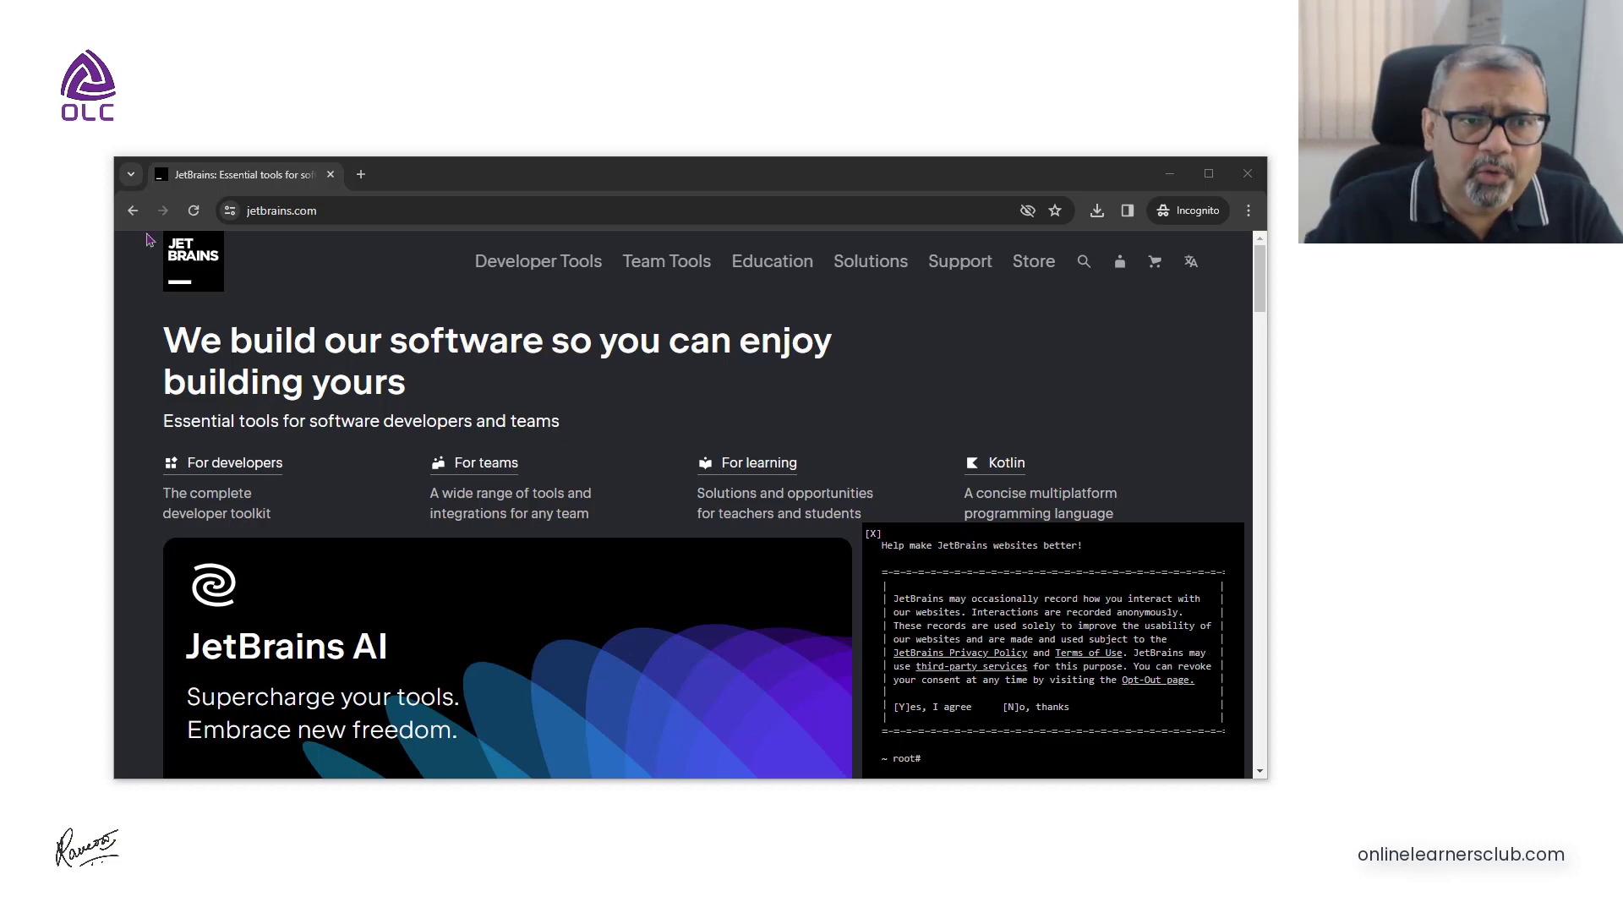
# - Go to the IntelliJ IDEA download page from the JetBrains developer tools list, agreeing to the website's interaction-recording notice
pyautogui.click(370, 213)
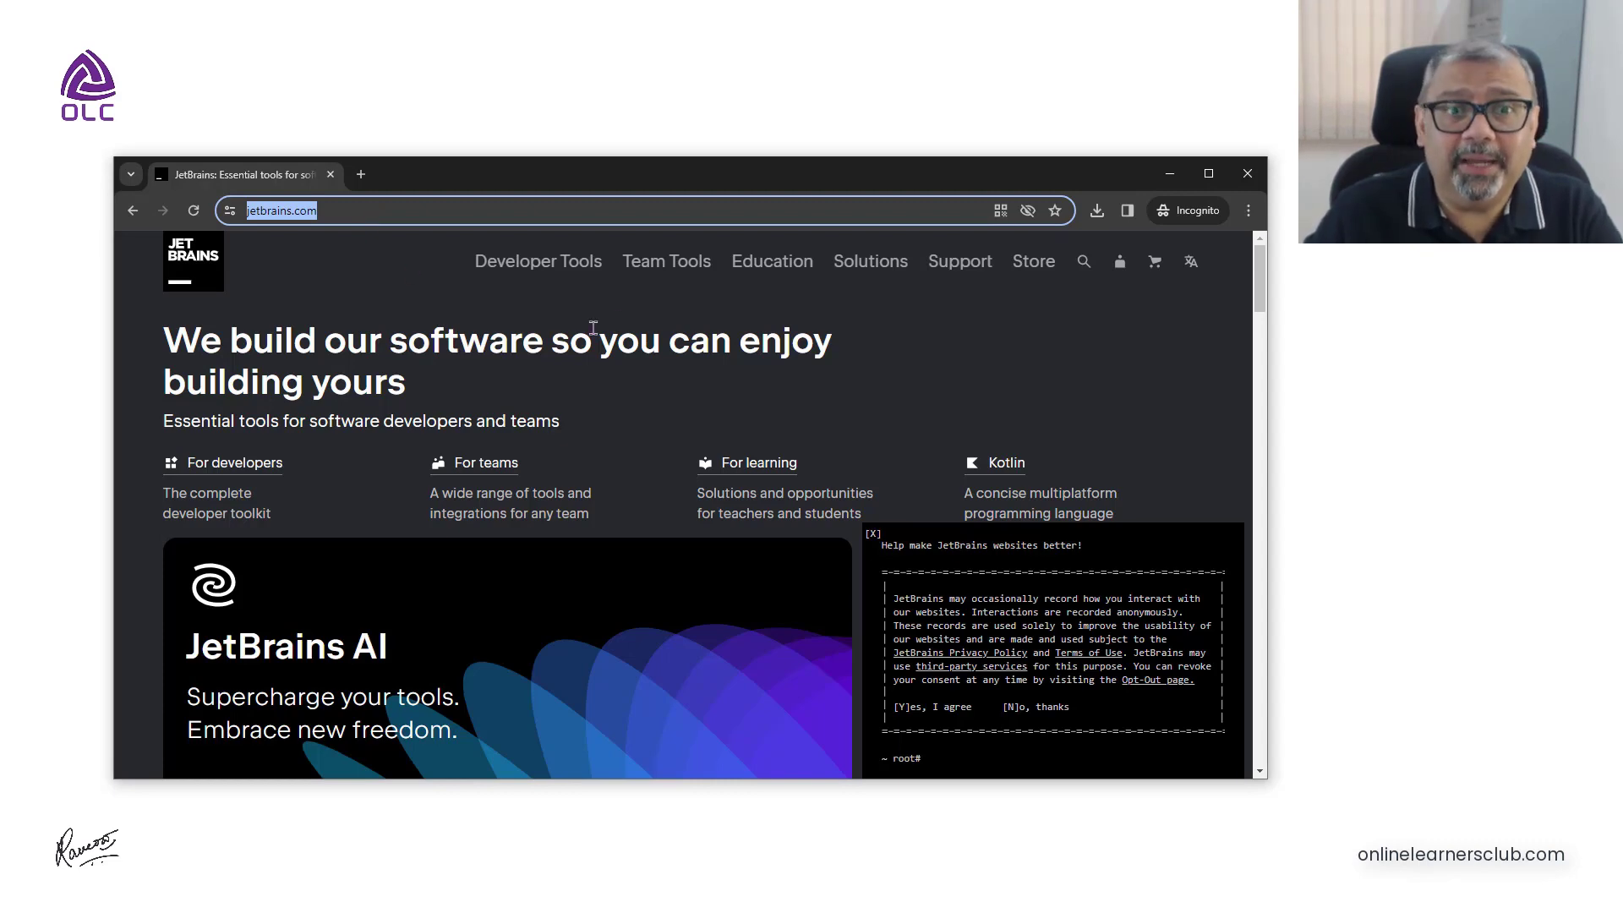
pyautogui.click(537, 269)
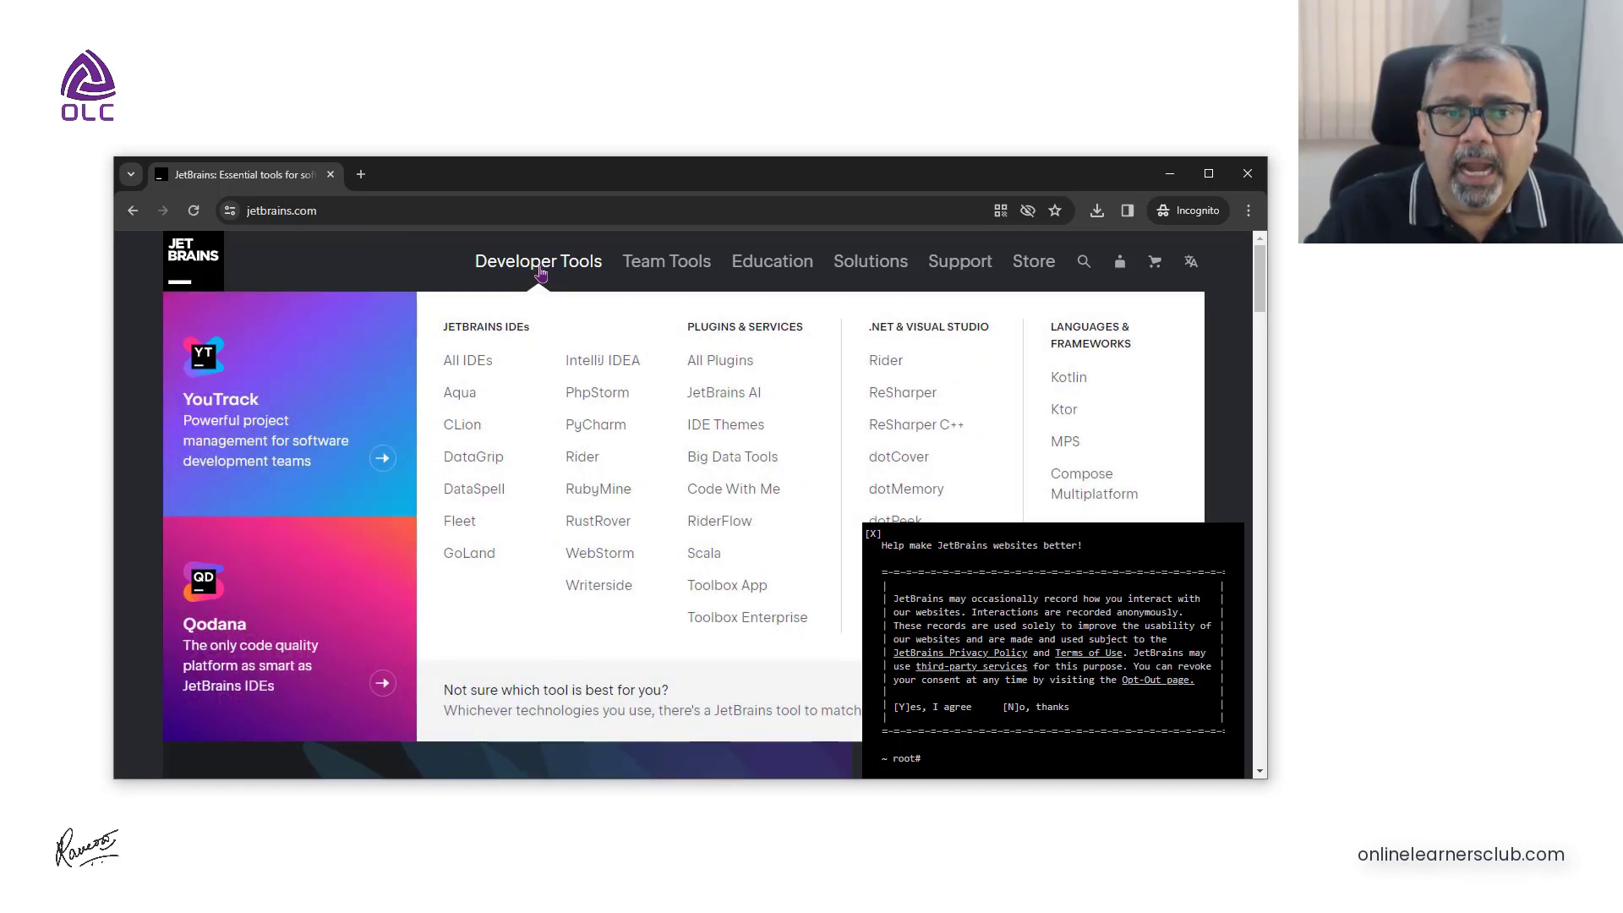
pyautogui.click(605, 364)
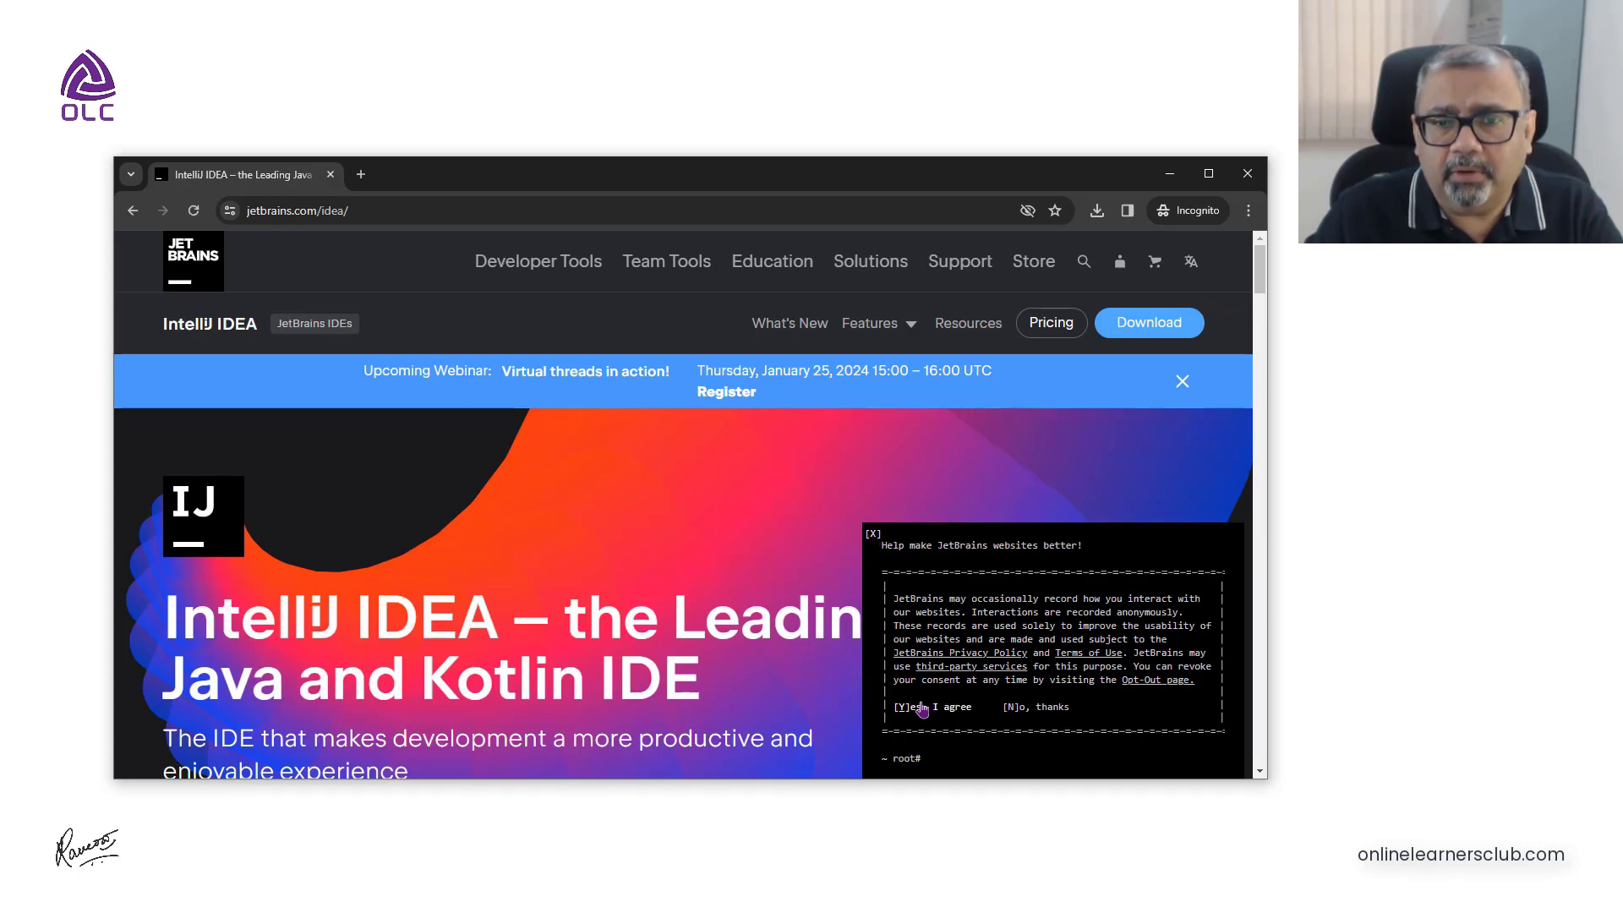
pyautogui.click(952, 710)
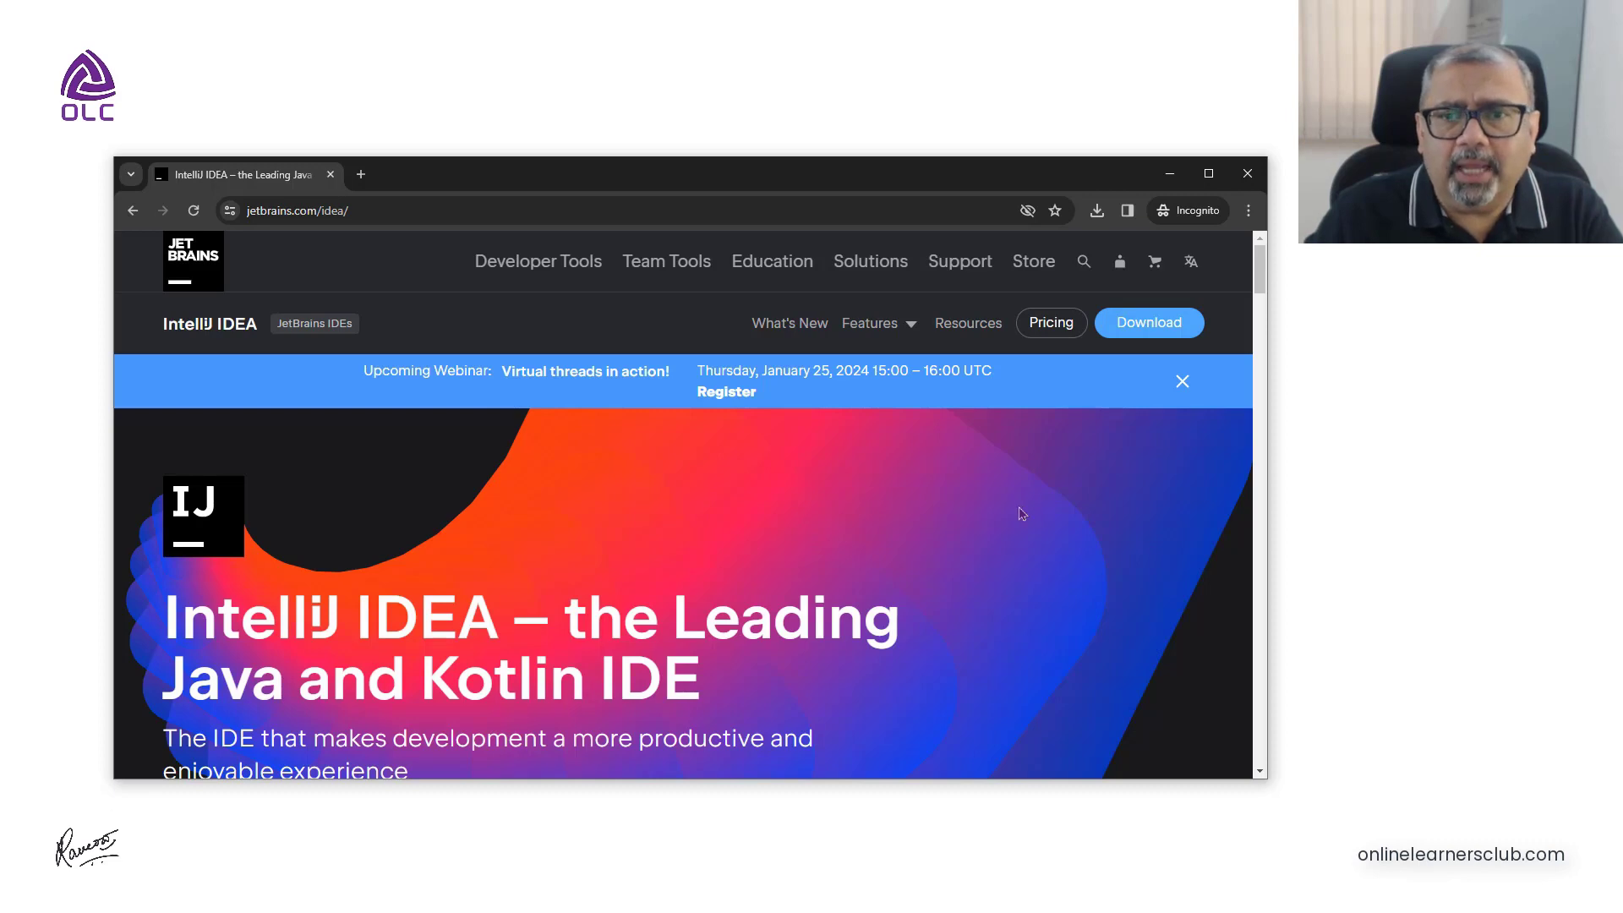
pyautogui.click(1147, 324)
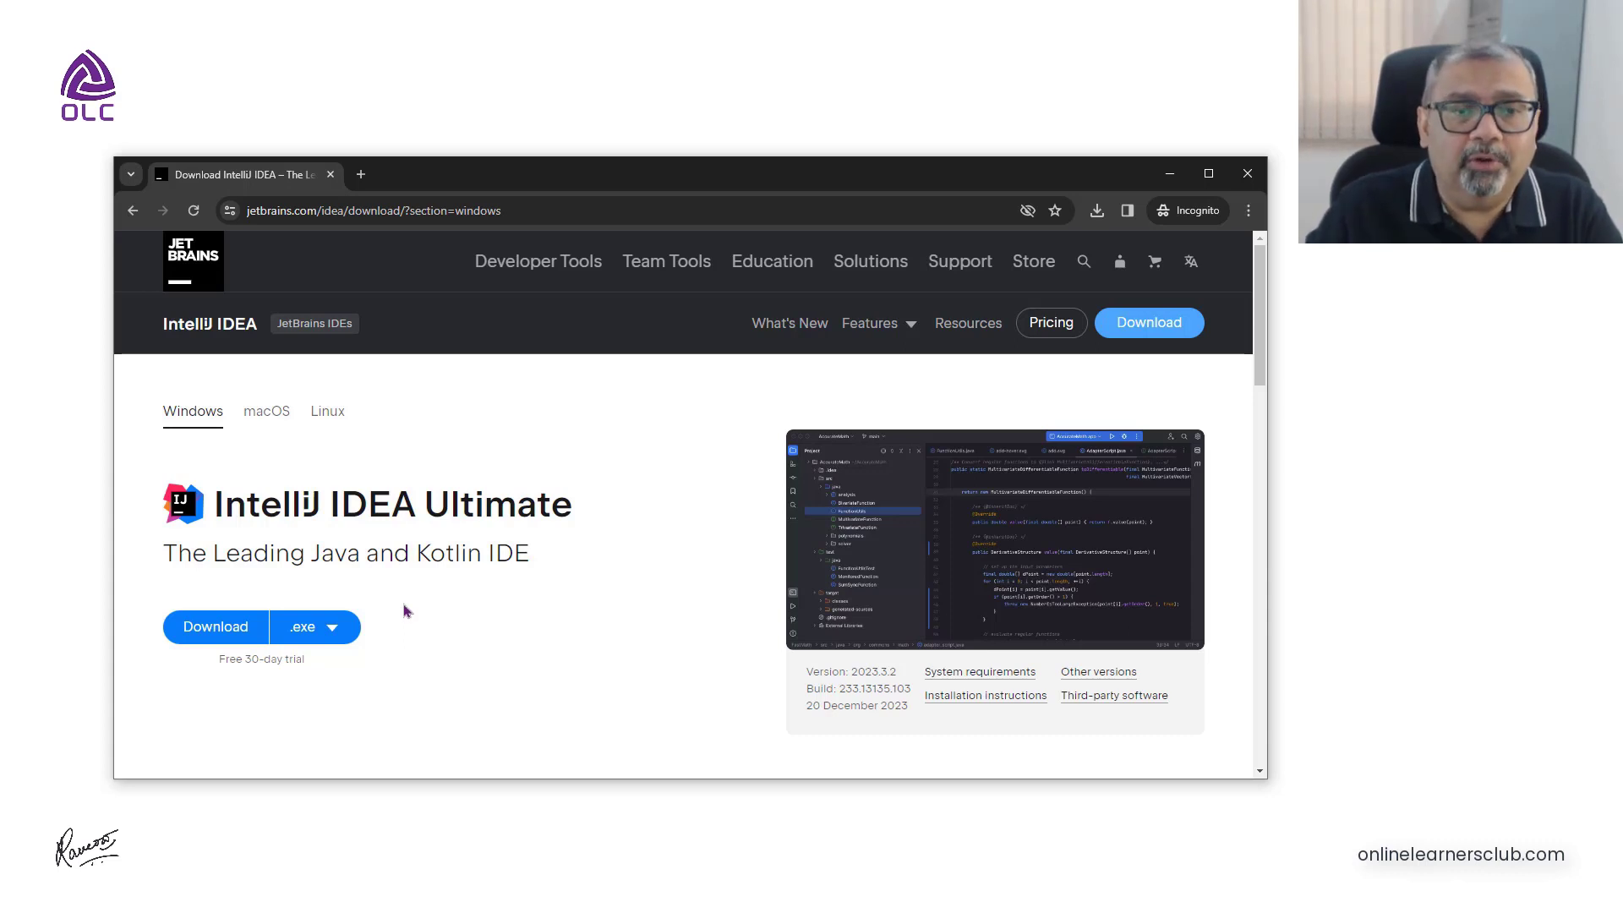
# - Review the Ultimate and Community editions and the download formats offered for macOS, Linux and Windows
pyautogui.scroll(-2, 406, 611)
pyautogui.scroll(-5, 406, 611)
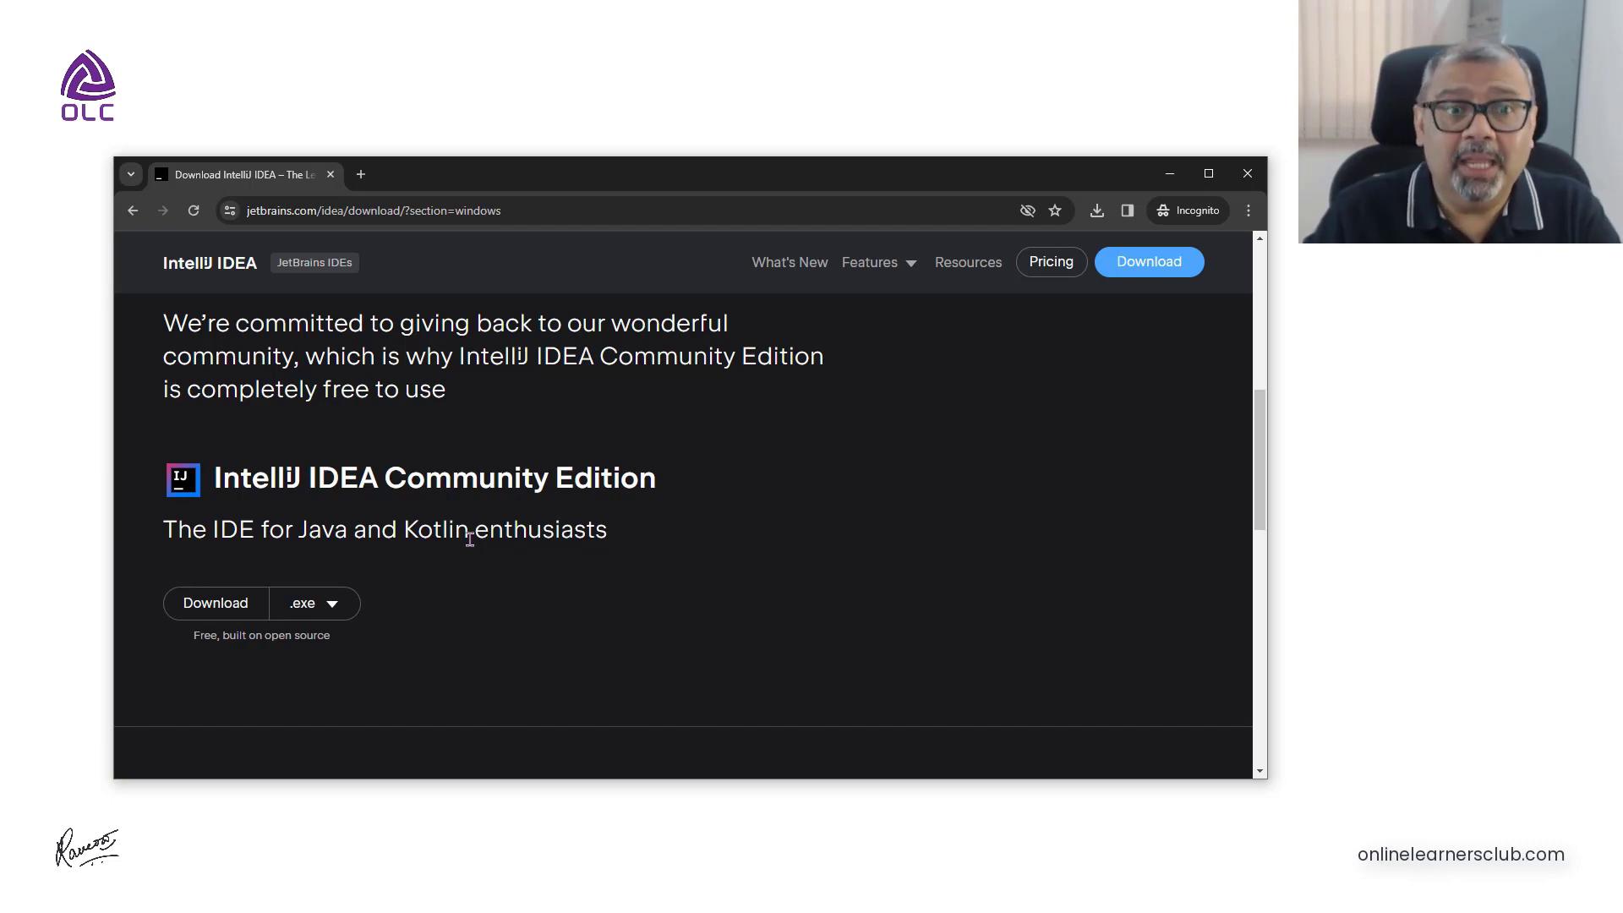
pyautogui.scroll(7, 470, 539)
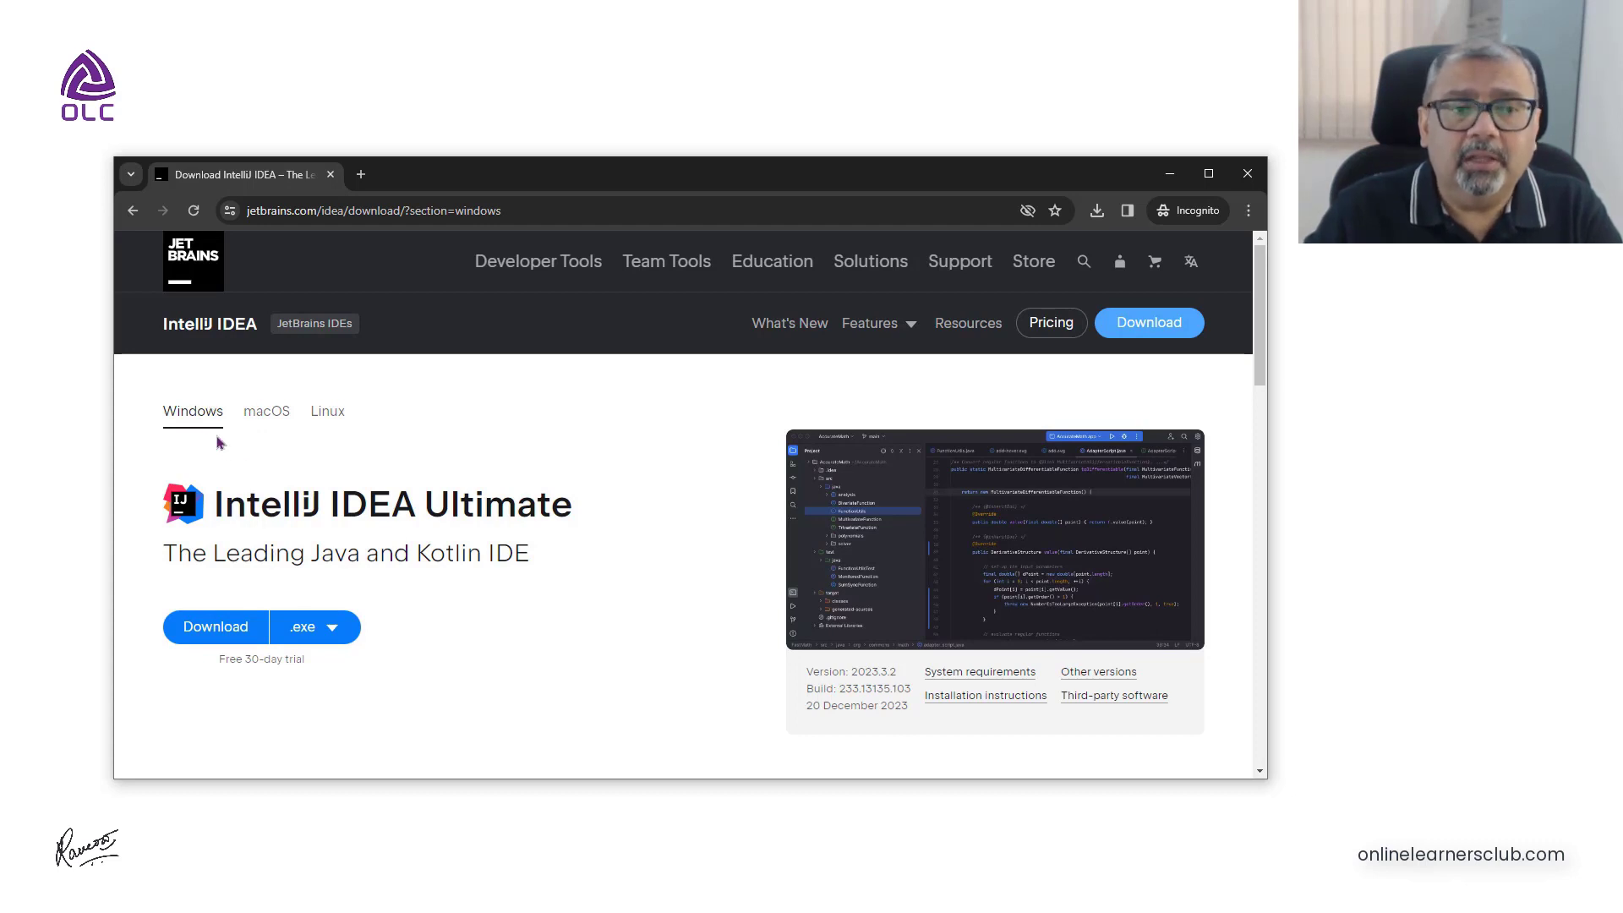
pyautogui.click(274, 421)
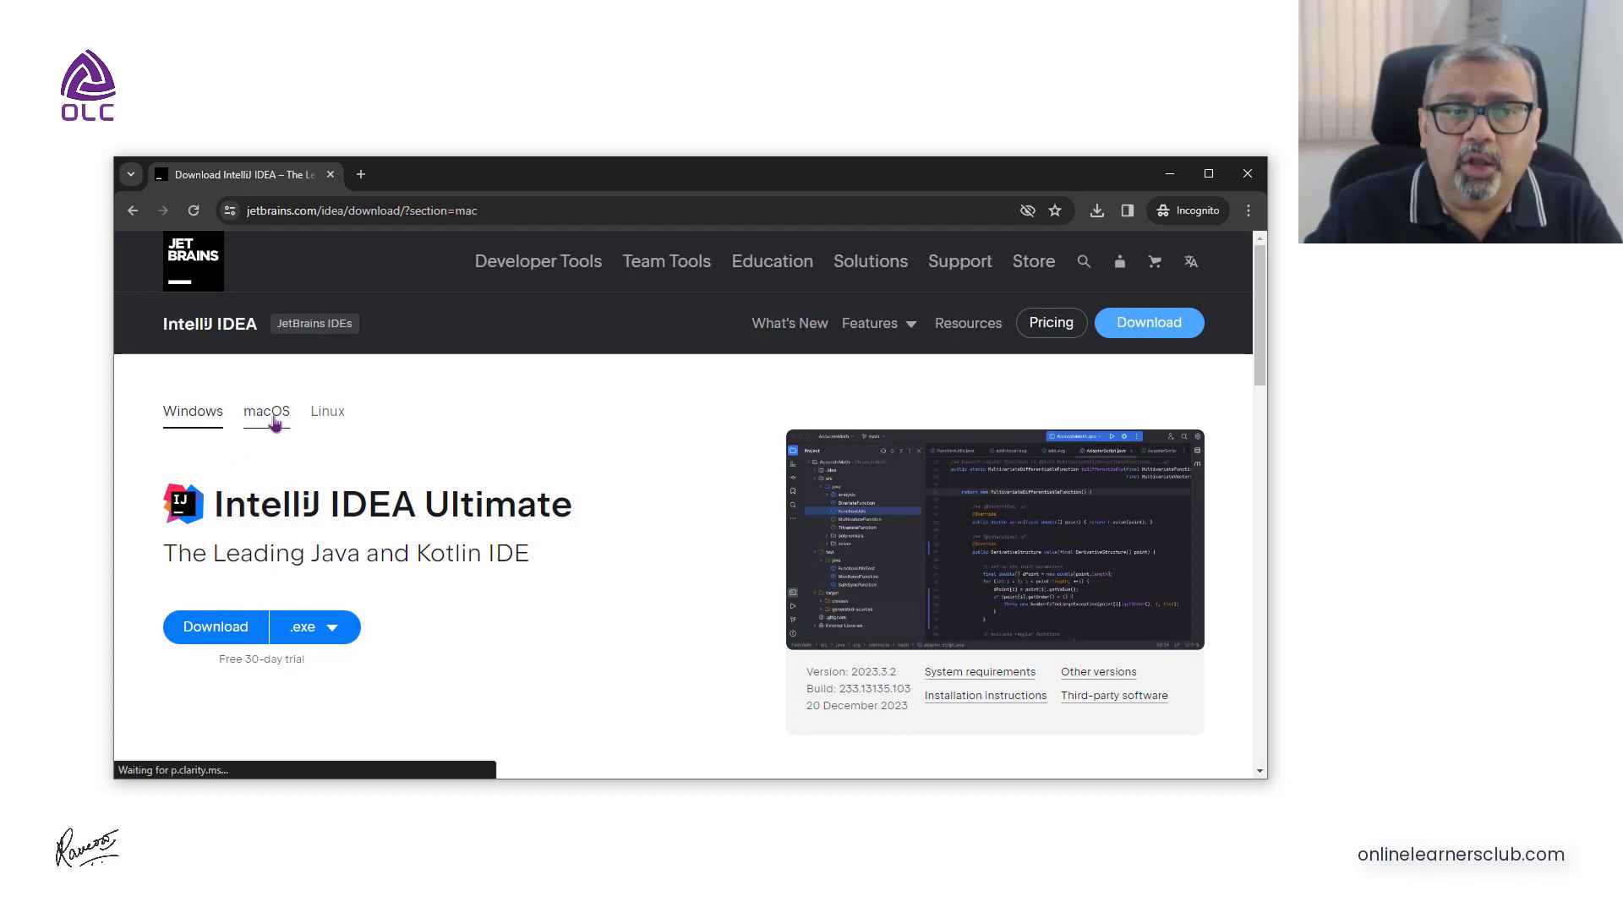
pyautogui.click(341, 415)
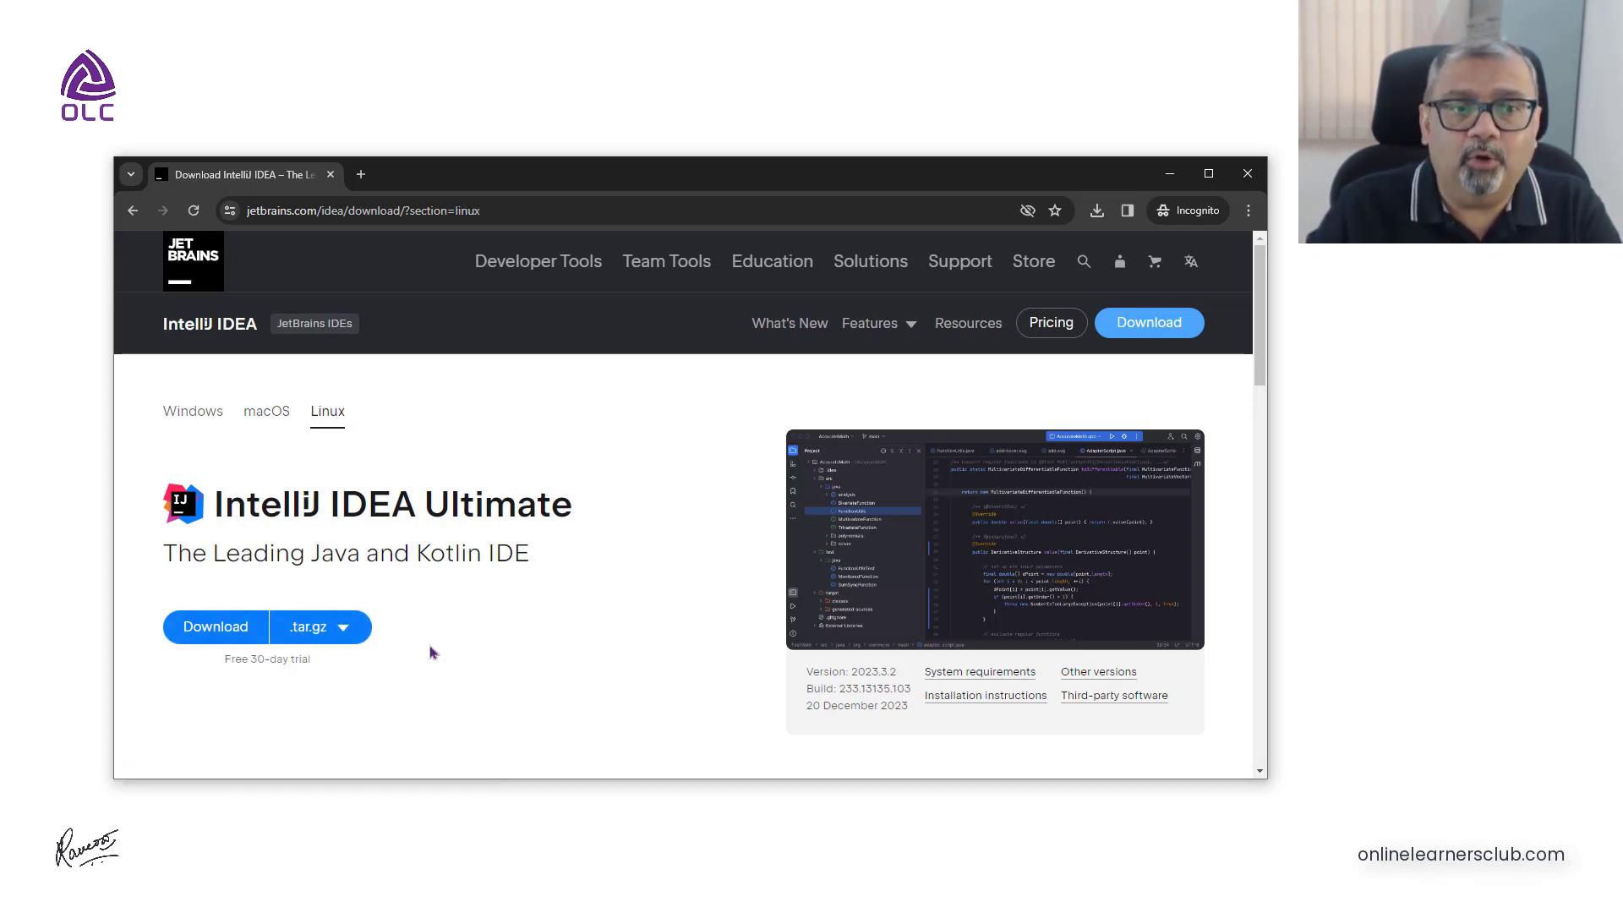
pyautogui.click(334, 627)
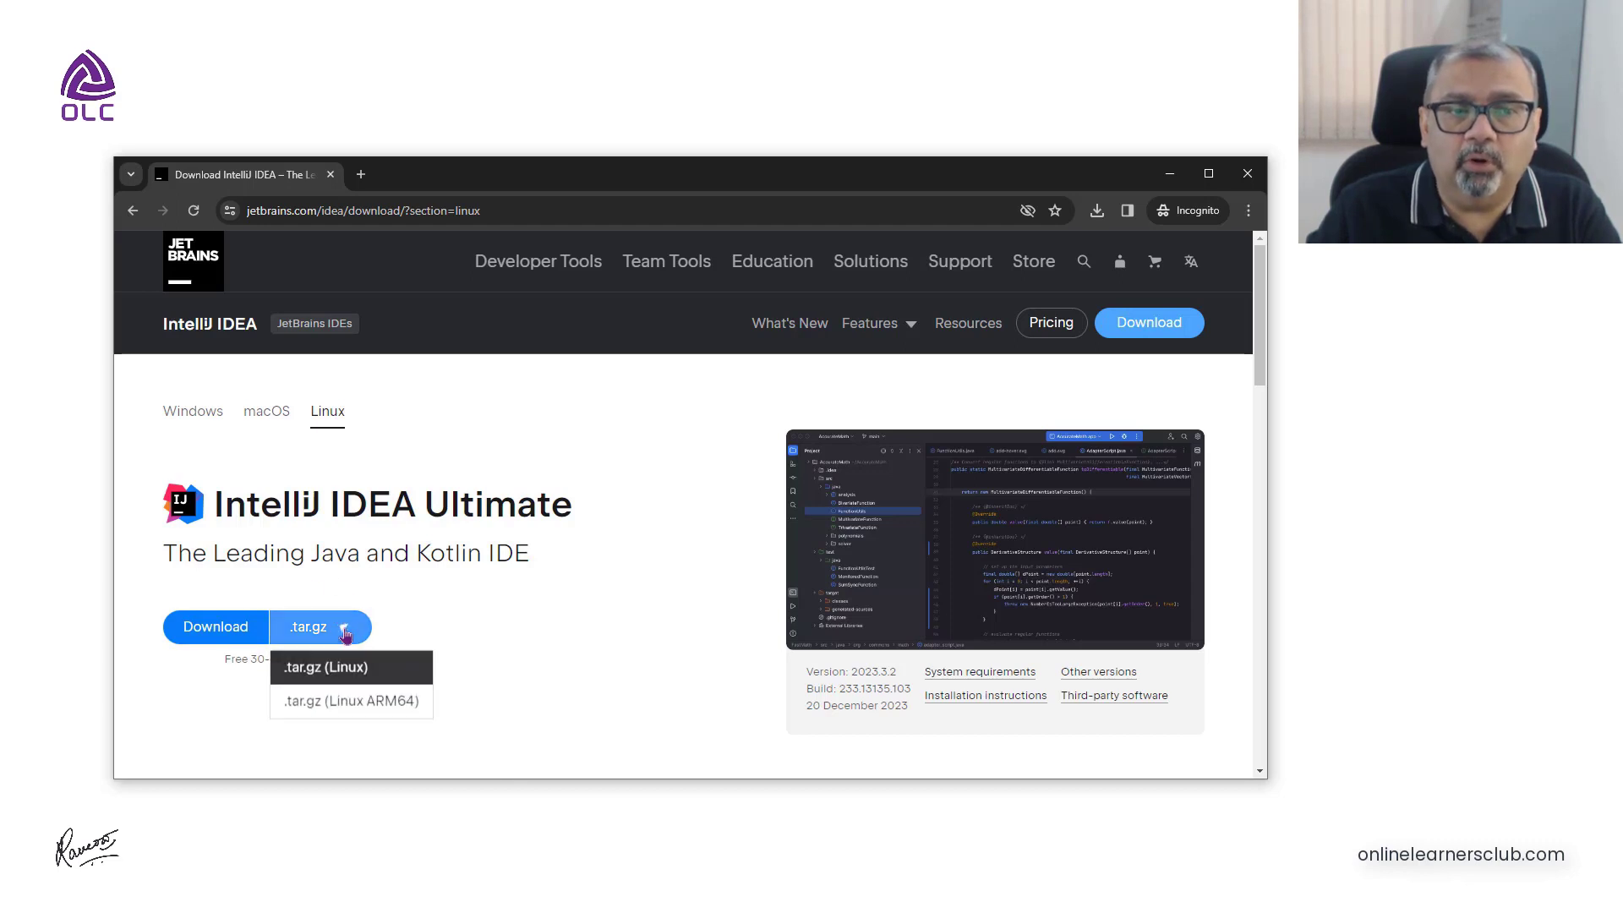
pyautogui.click(593, 631)
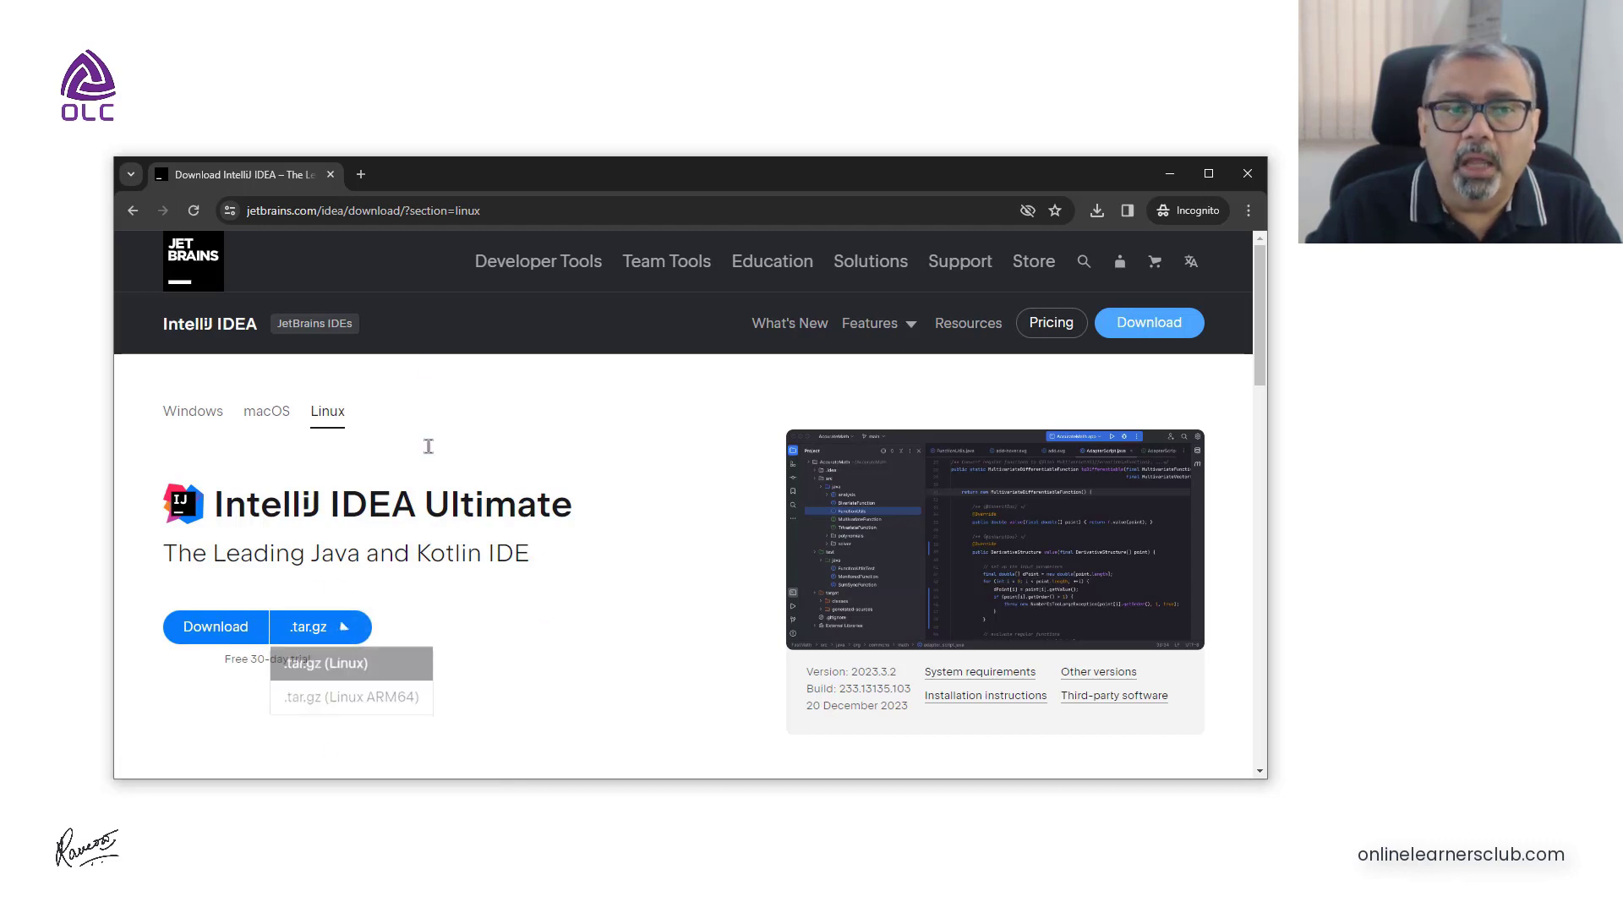
pyautogui.click(281, 422)
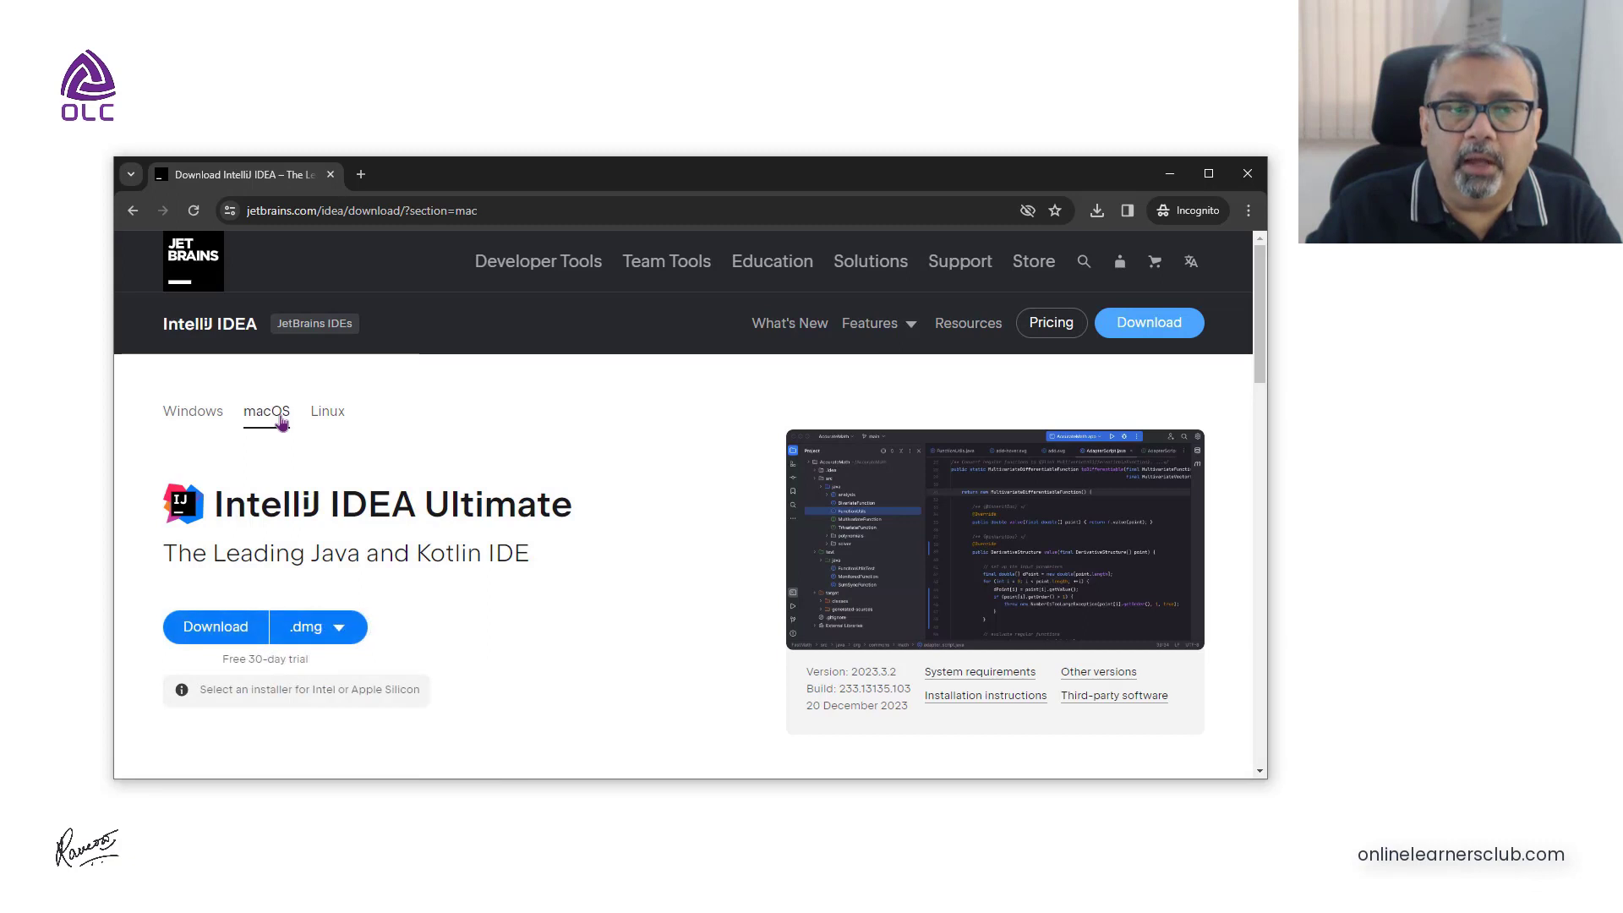
pyautogui.click(330, 627)
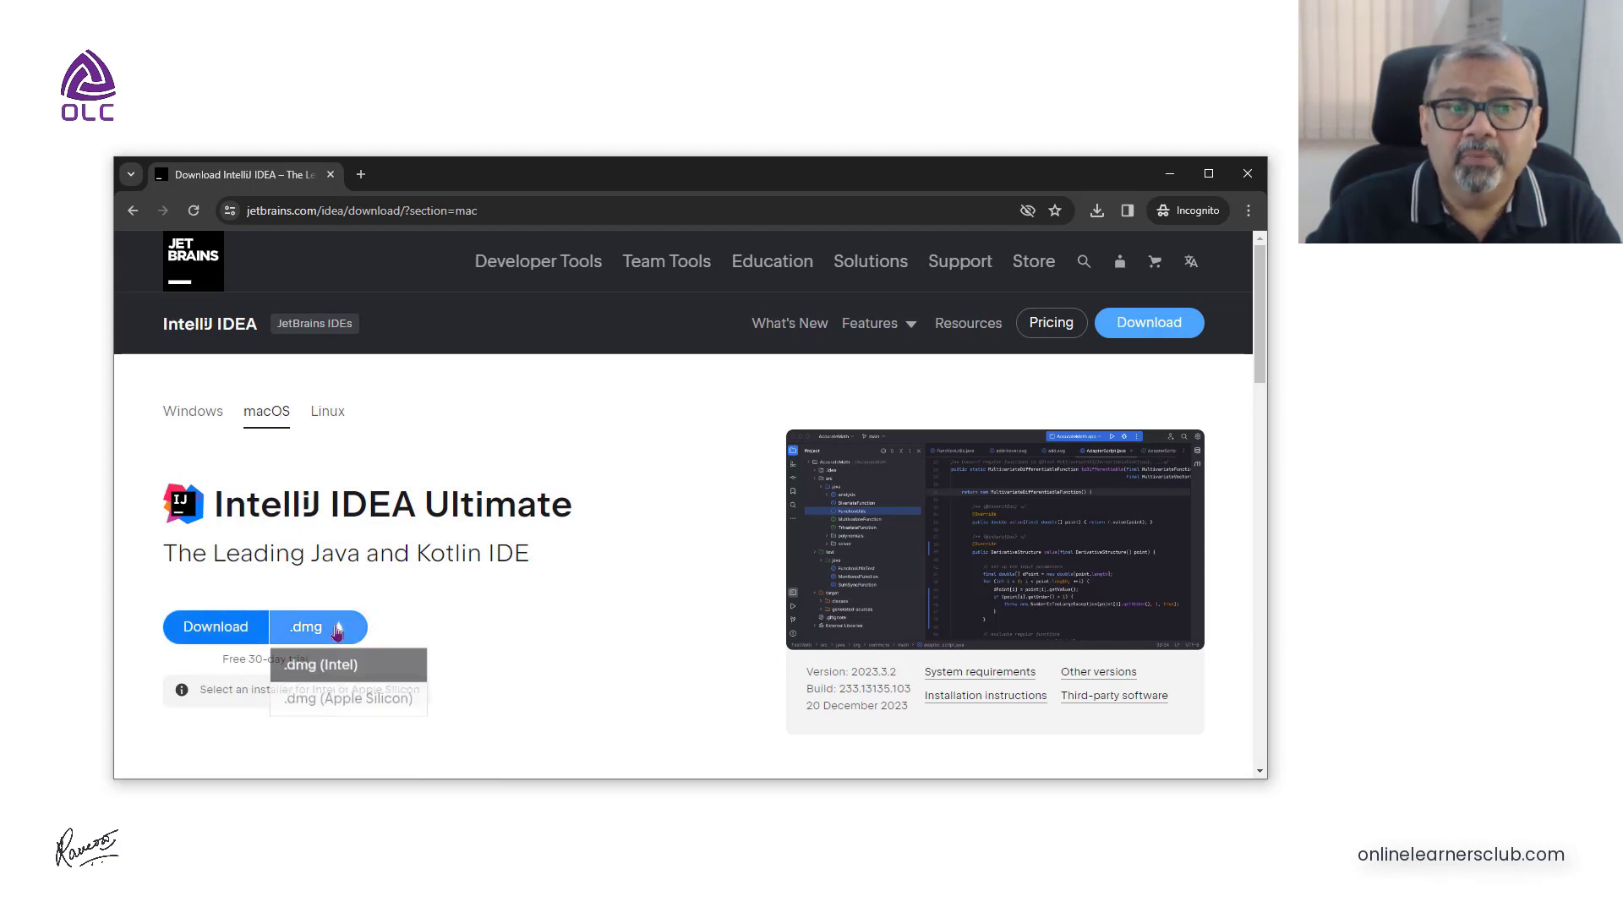
pyautogui.click(498, 644)
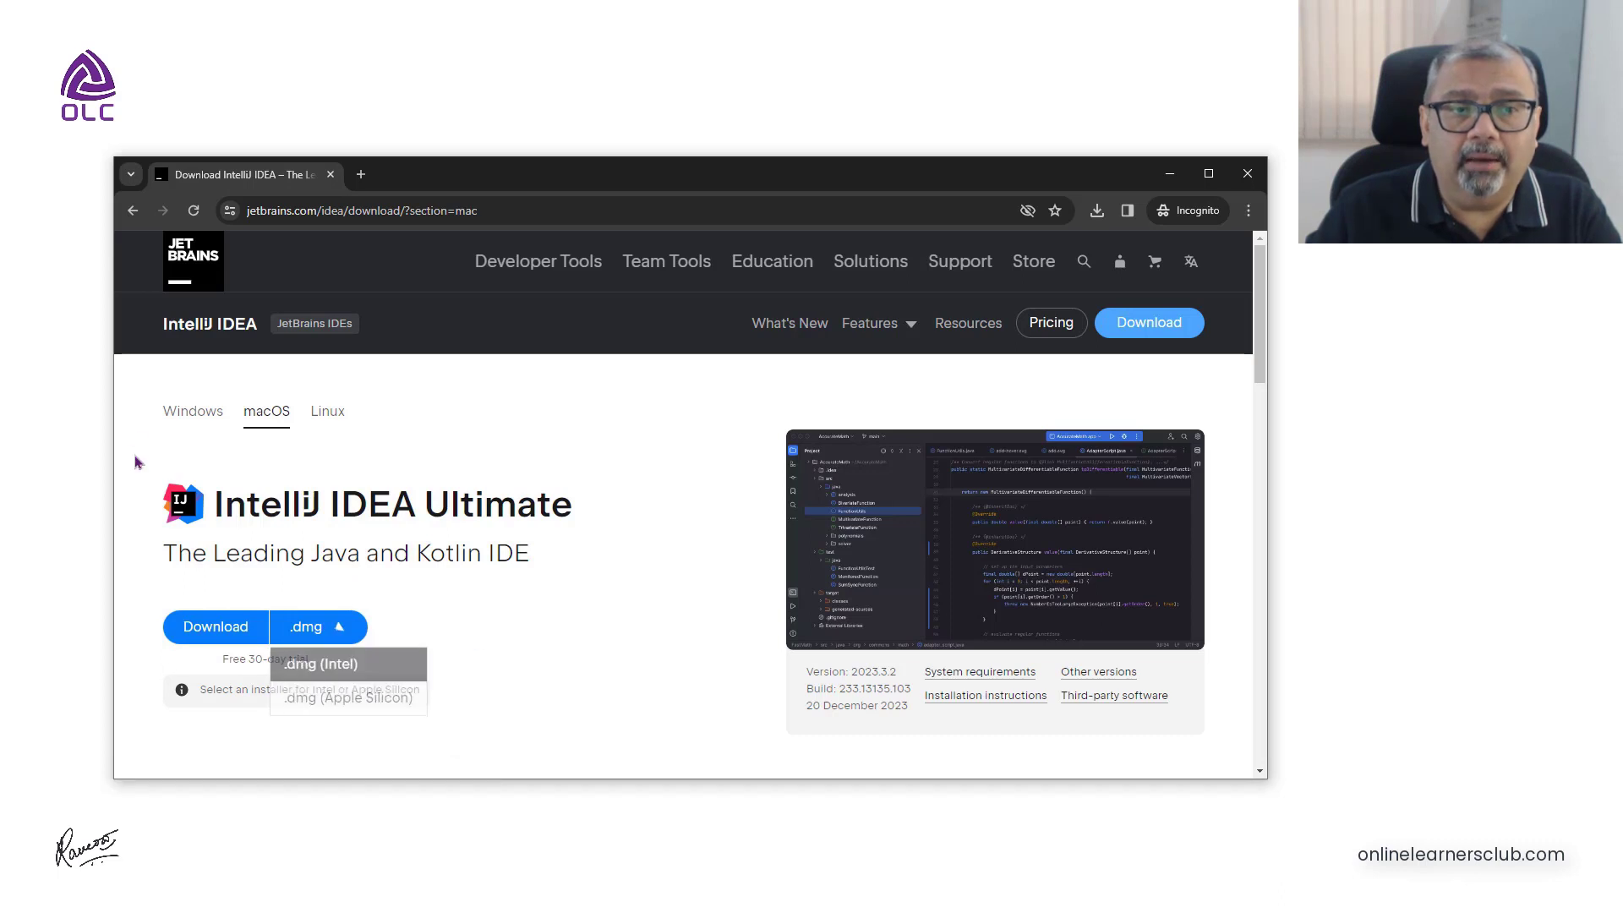
pyautogui.click(177, 422)
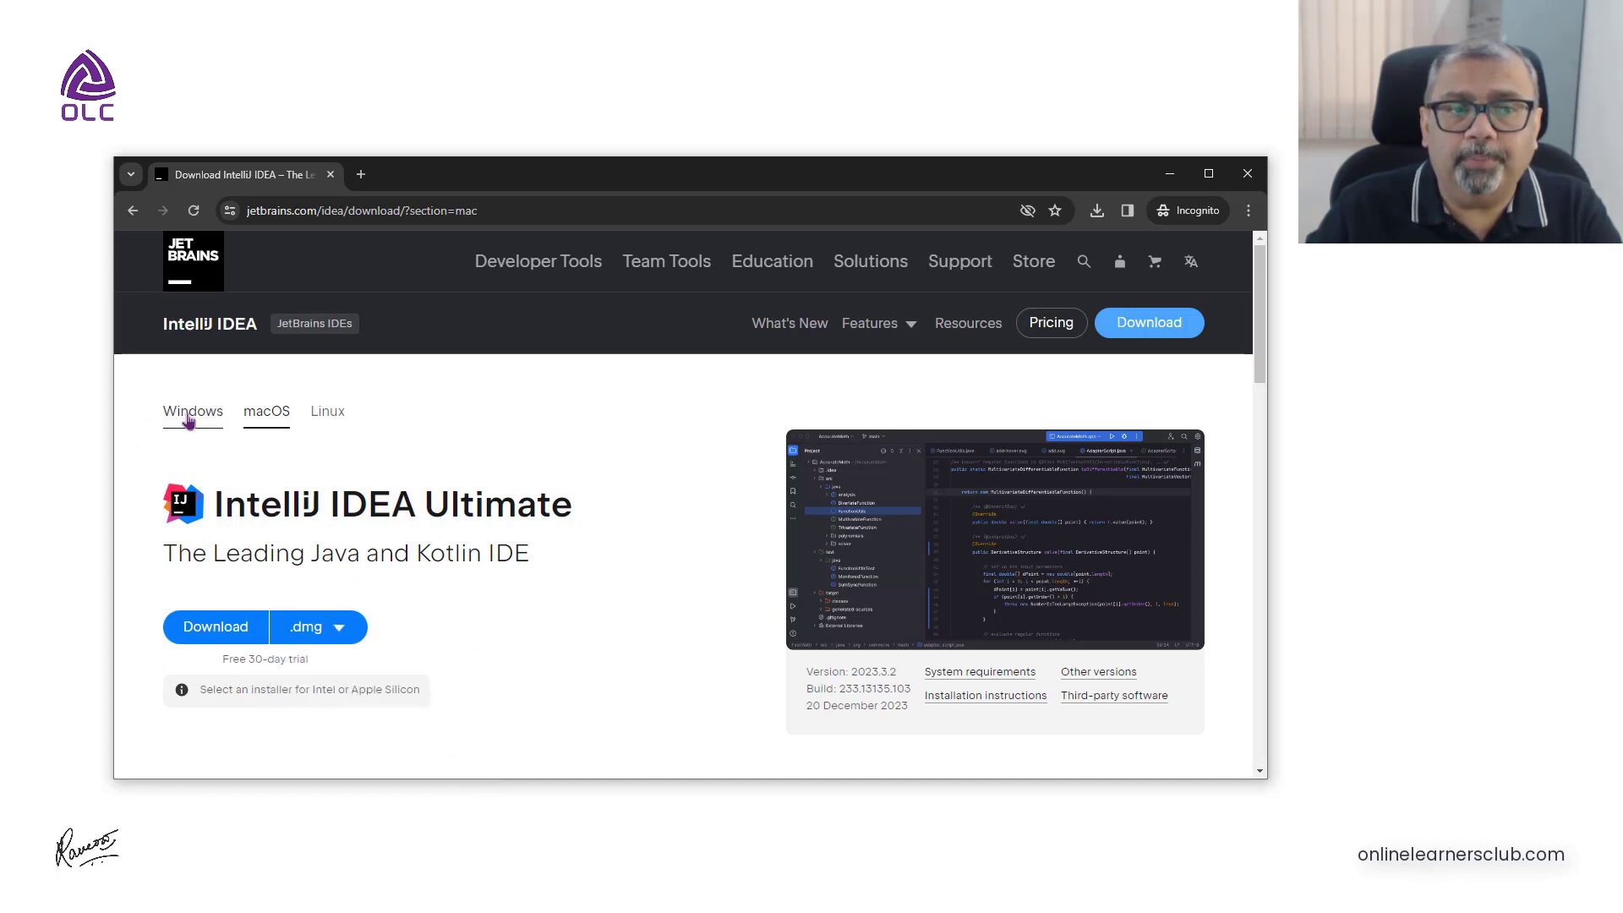
pyautogui.click(333, 629)
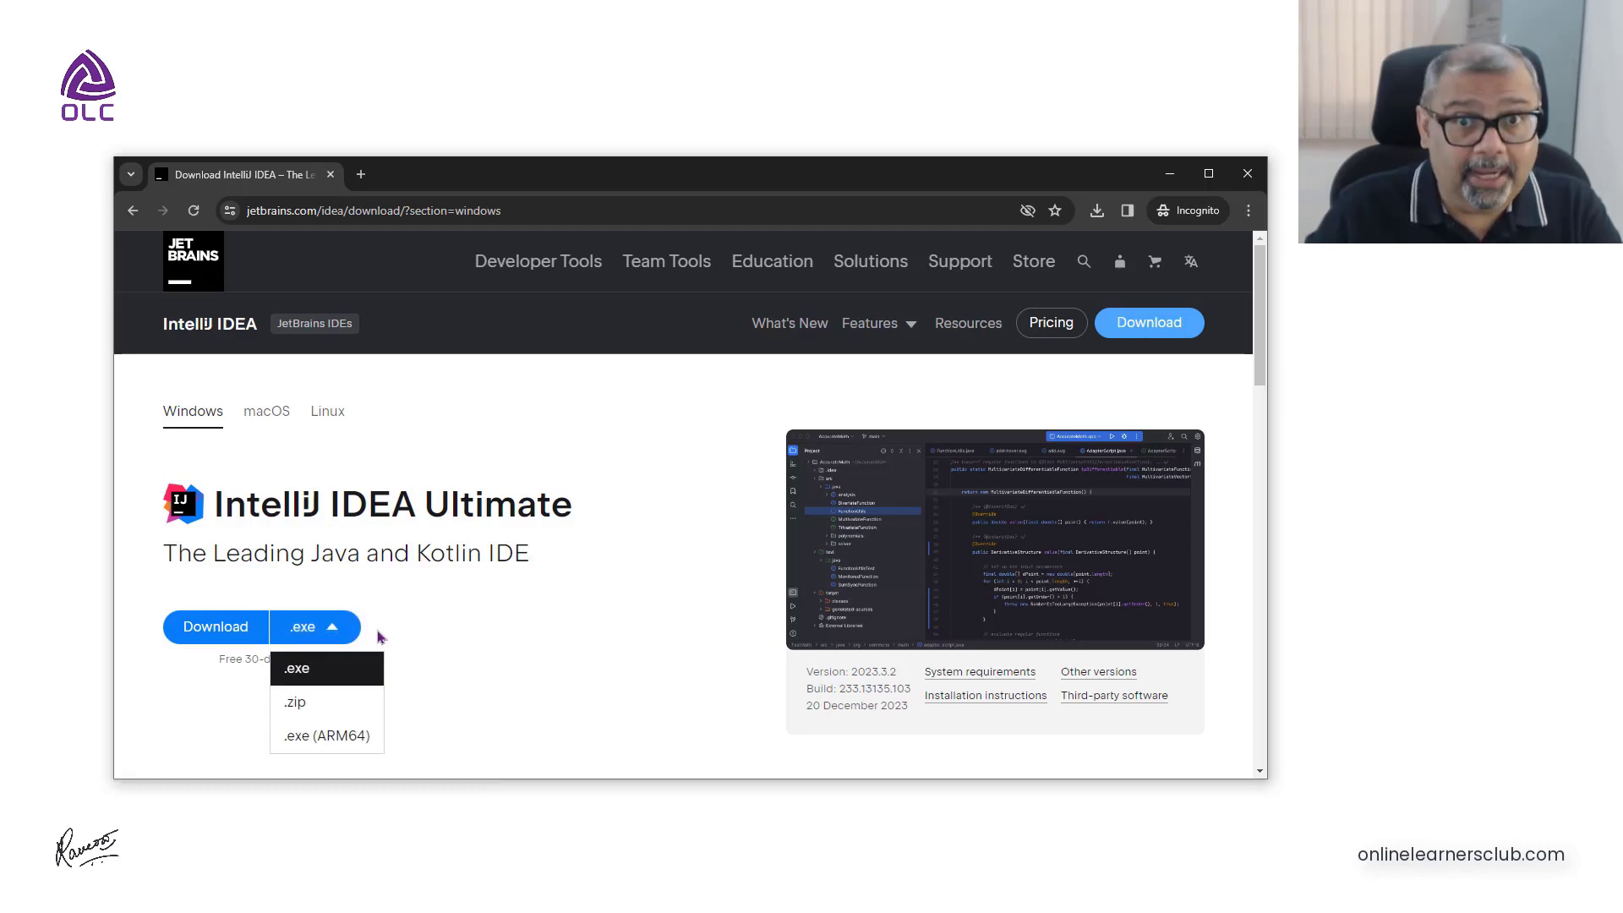
pyautogui.click(440, 645)
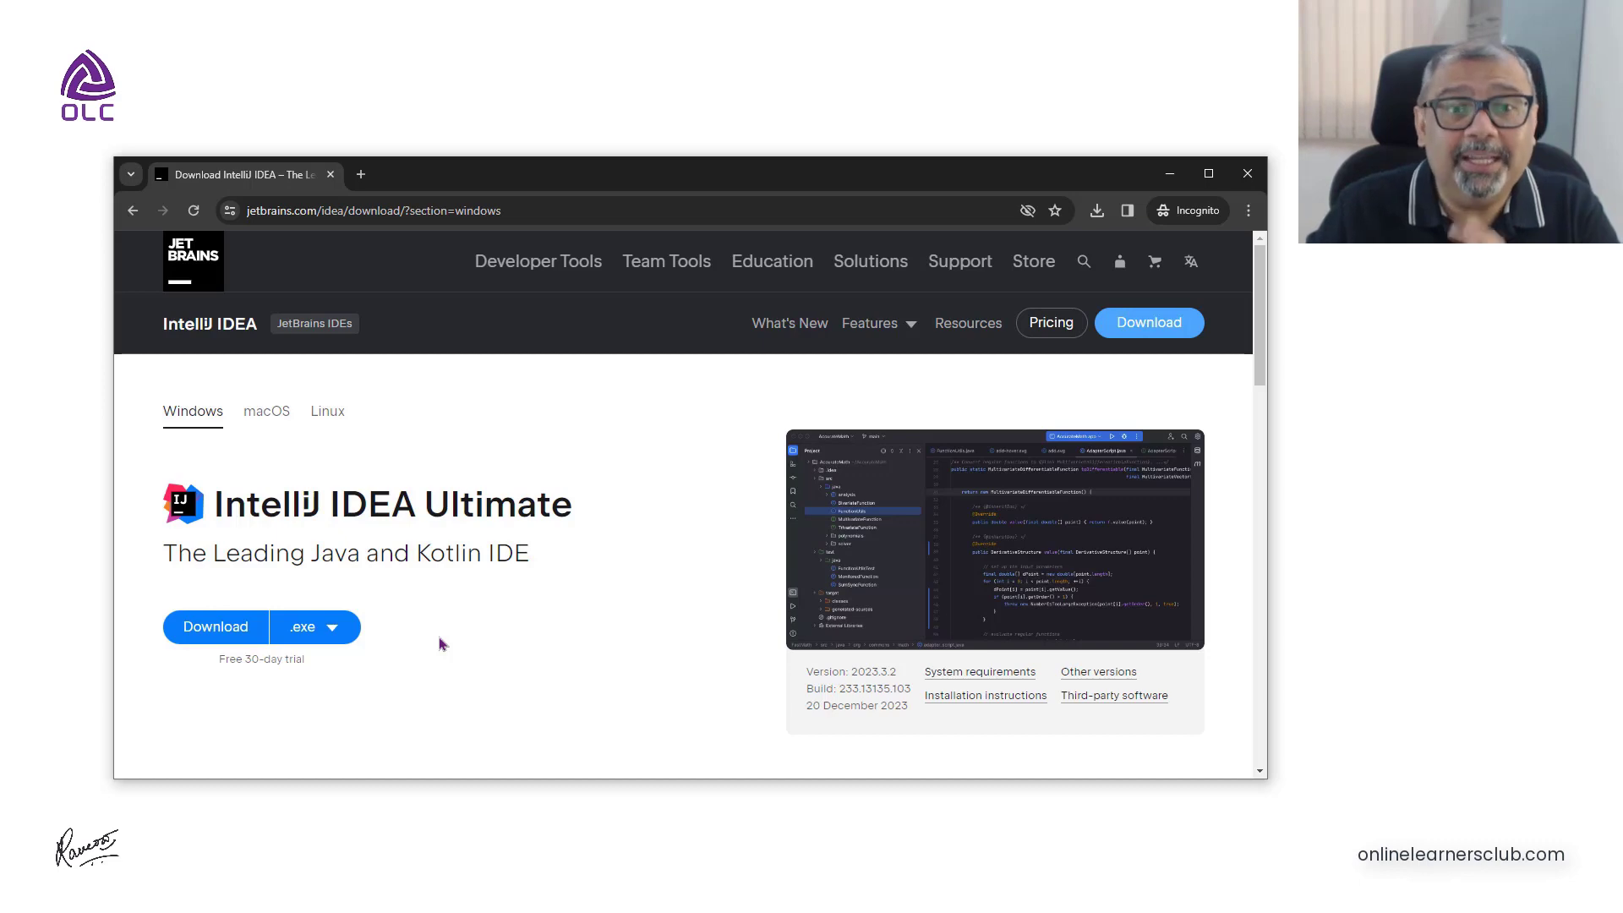
# - Request the Windows .zip download of IntelliJ IDEA Community Edition and cancel saving the file
pyautogui.scroll(-8, 439, 643)
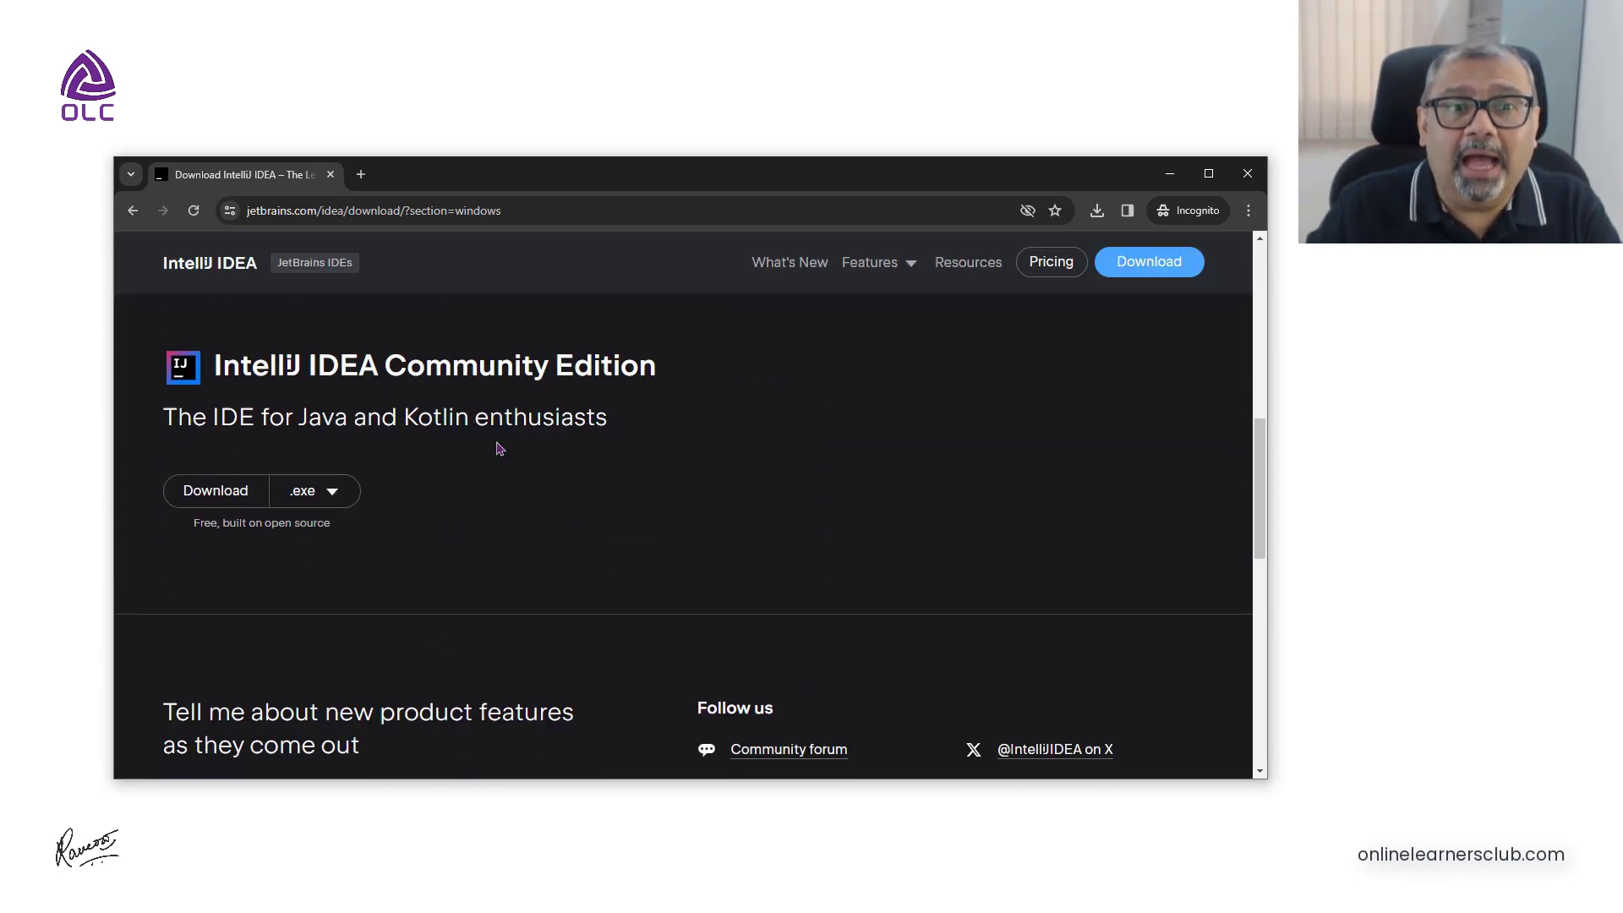
pyautogui.click(337, 501)
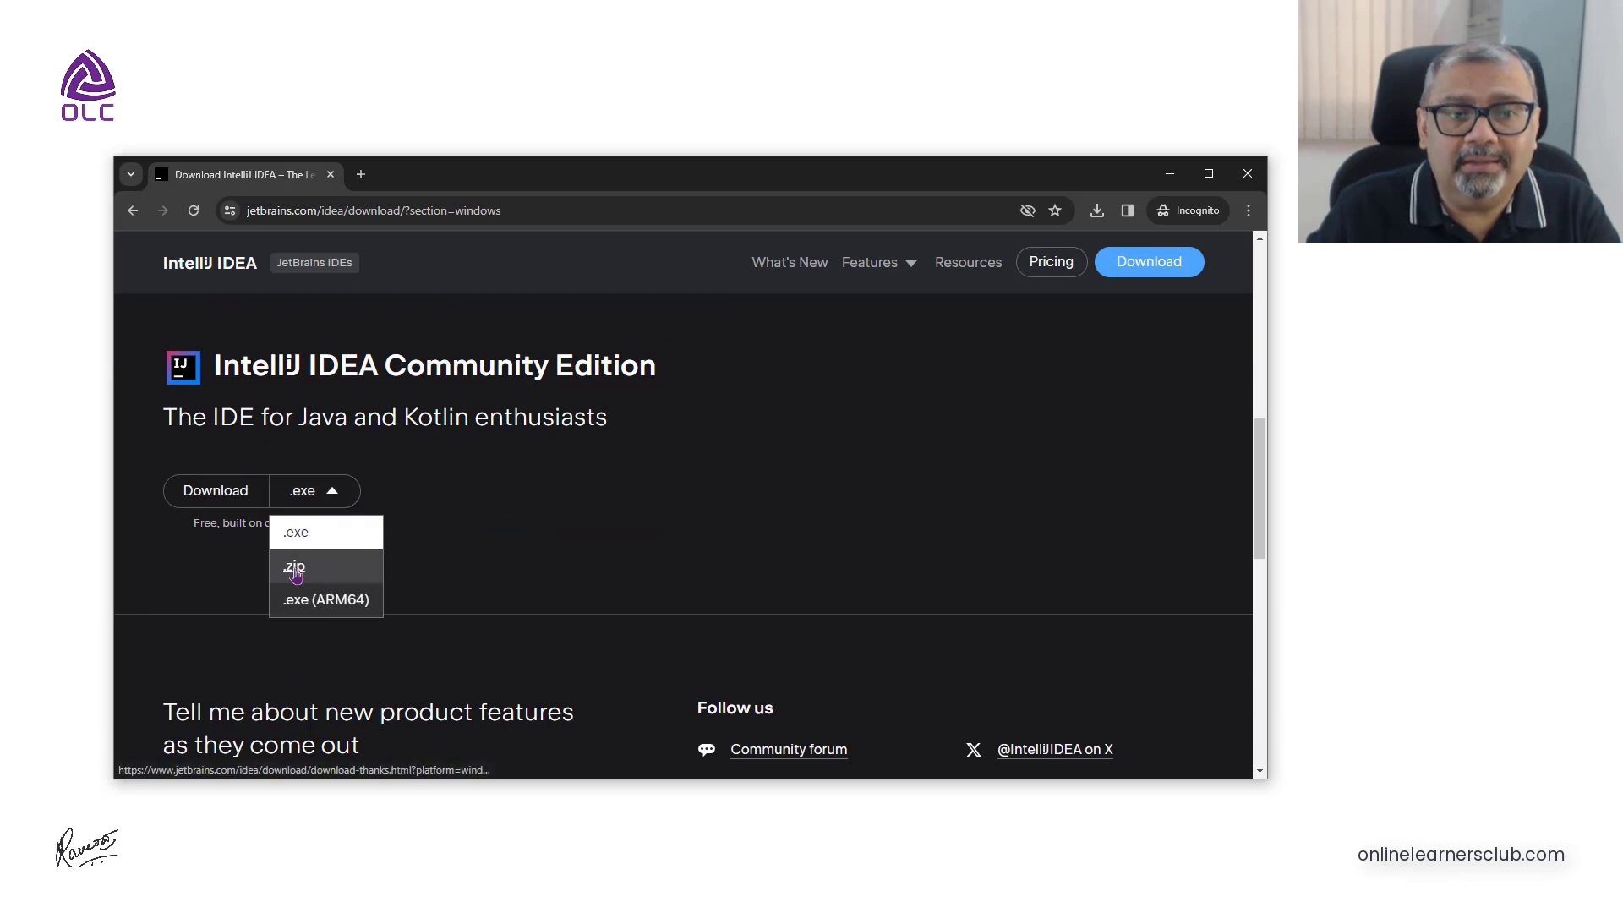
pyautogui.click(322, 567)
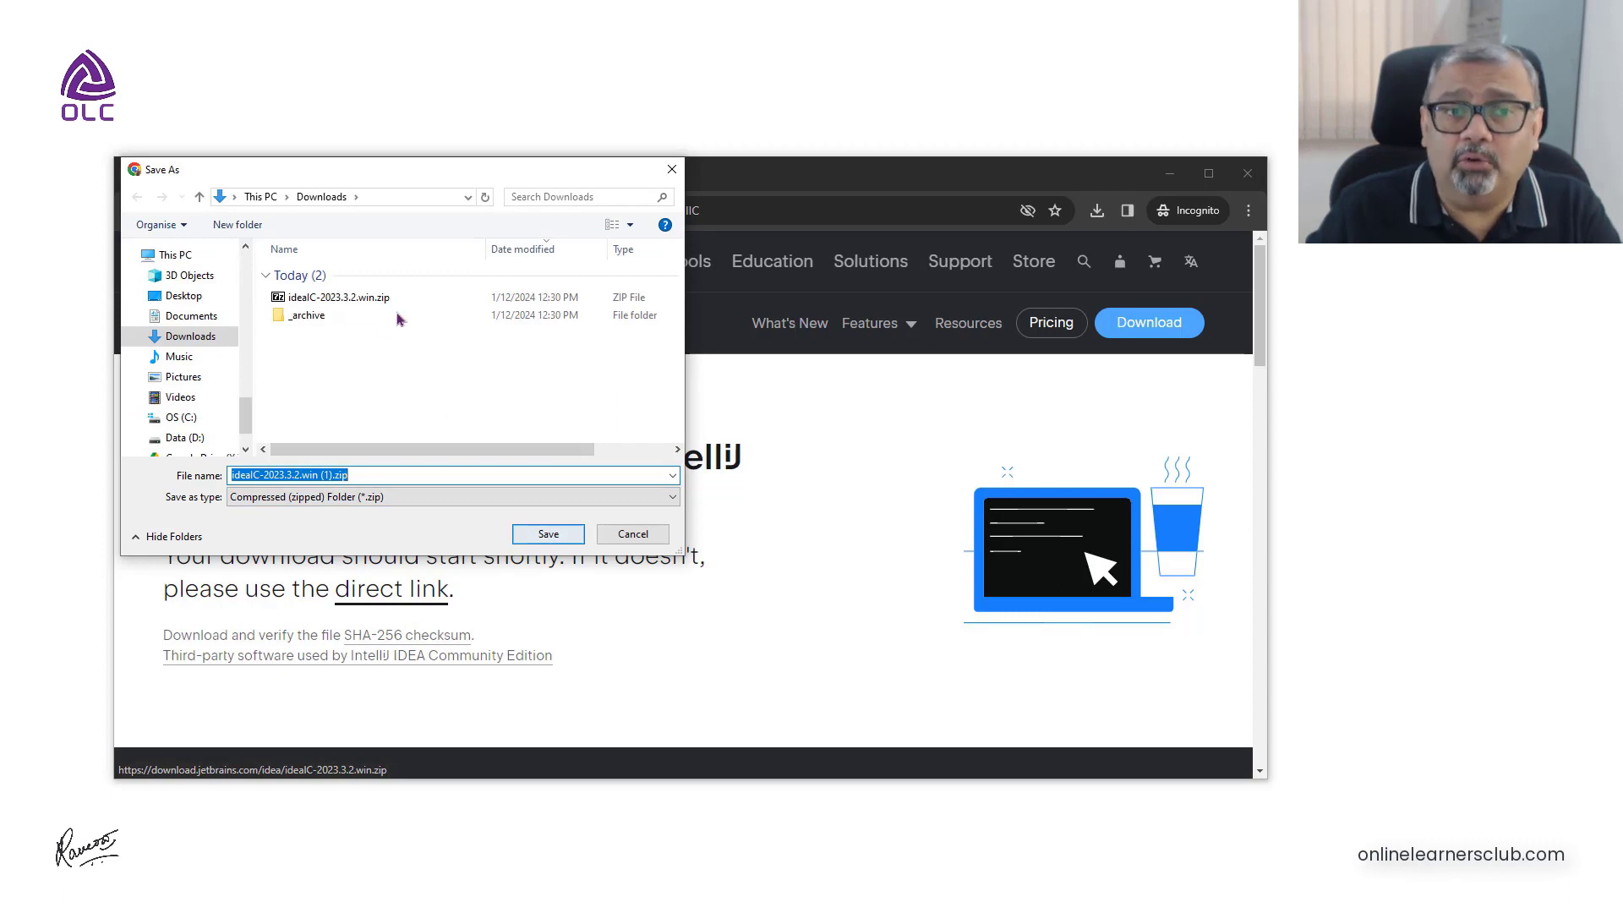
pyautogui.click(645, 534)
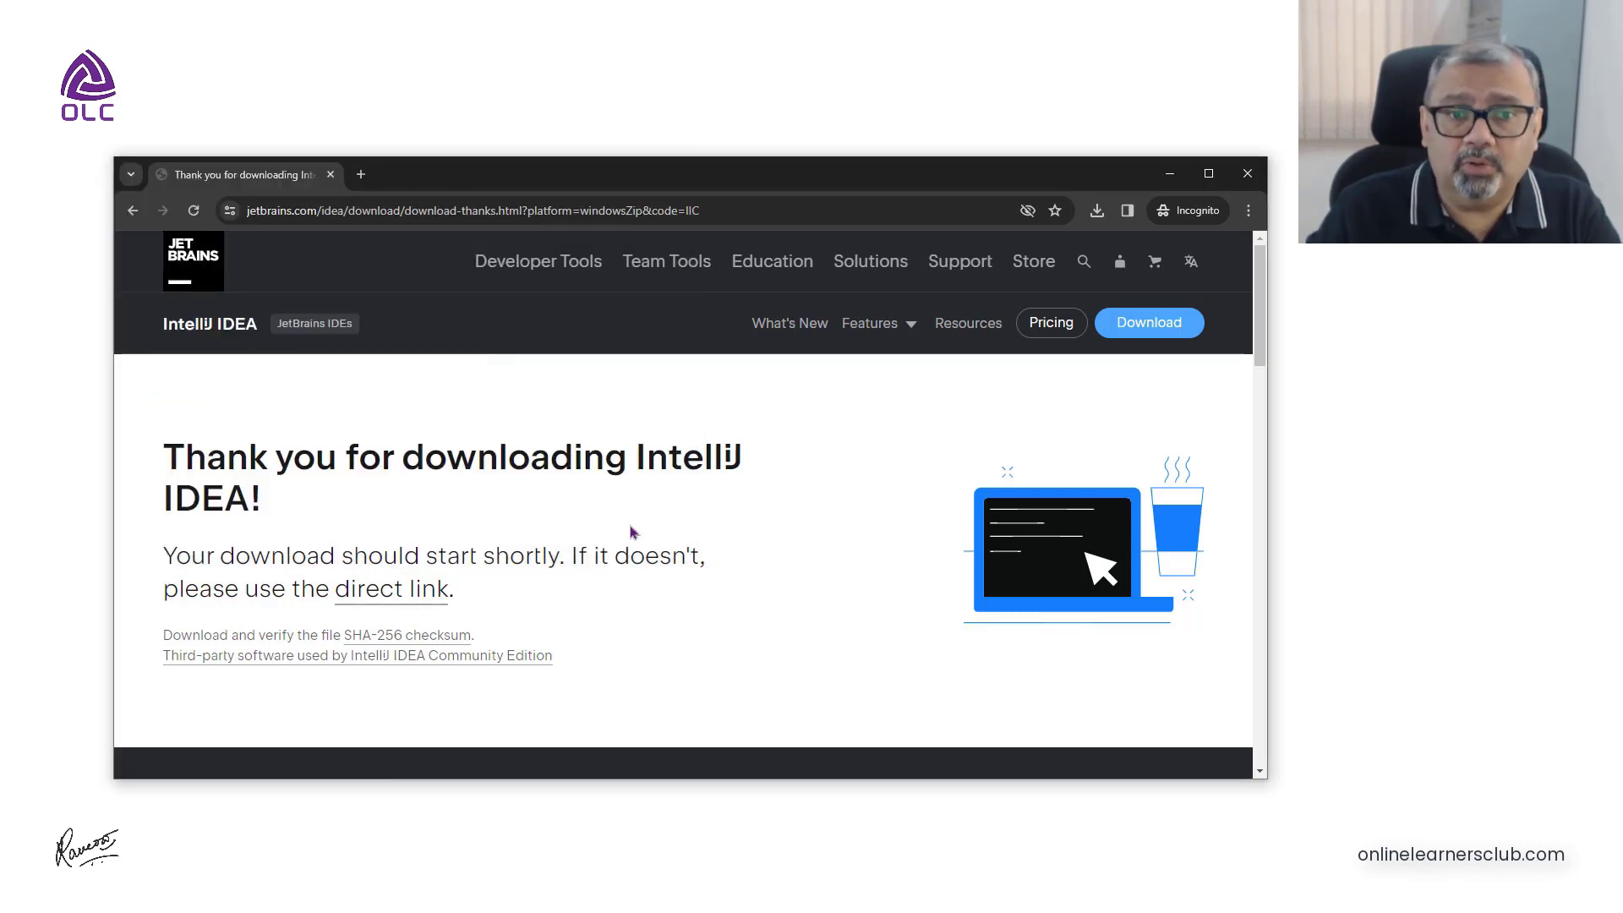
# - Switch to File Explorer and move ideaIC-2023.3.2.win.zip from Downloads into the C:\java-labs folder
pyautogui.click(1171, 178)
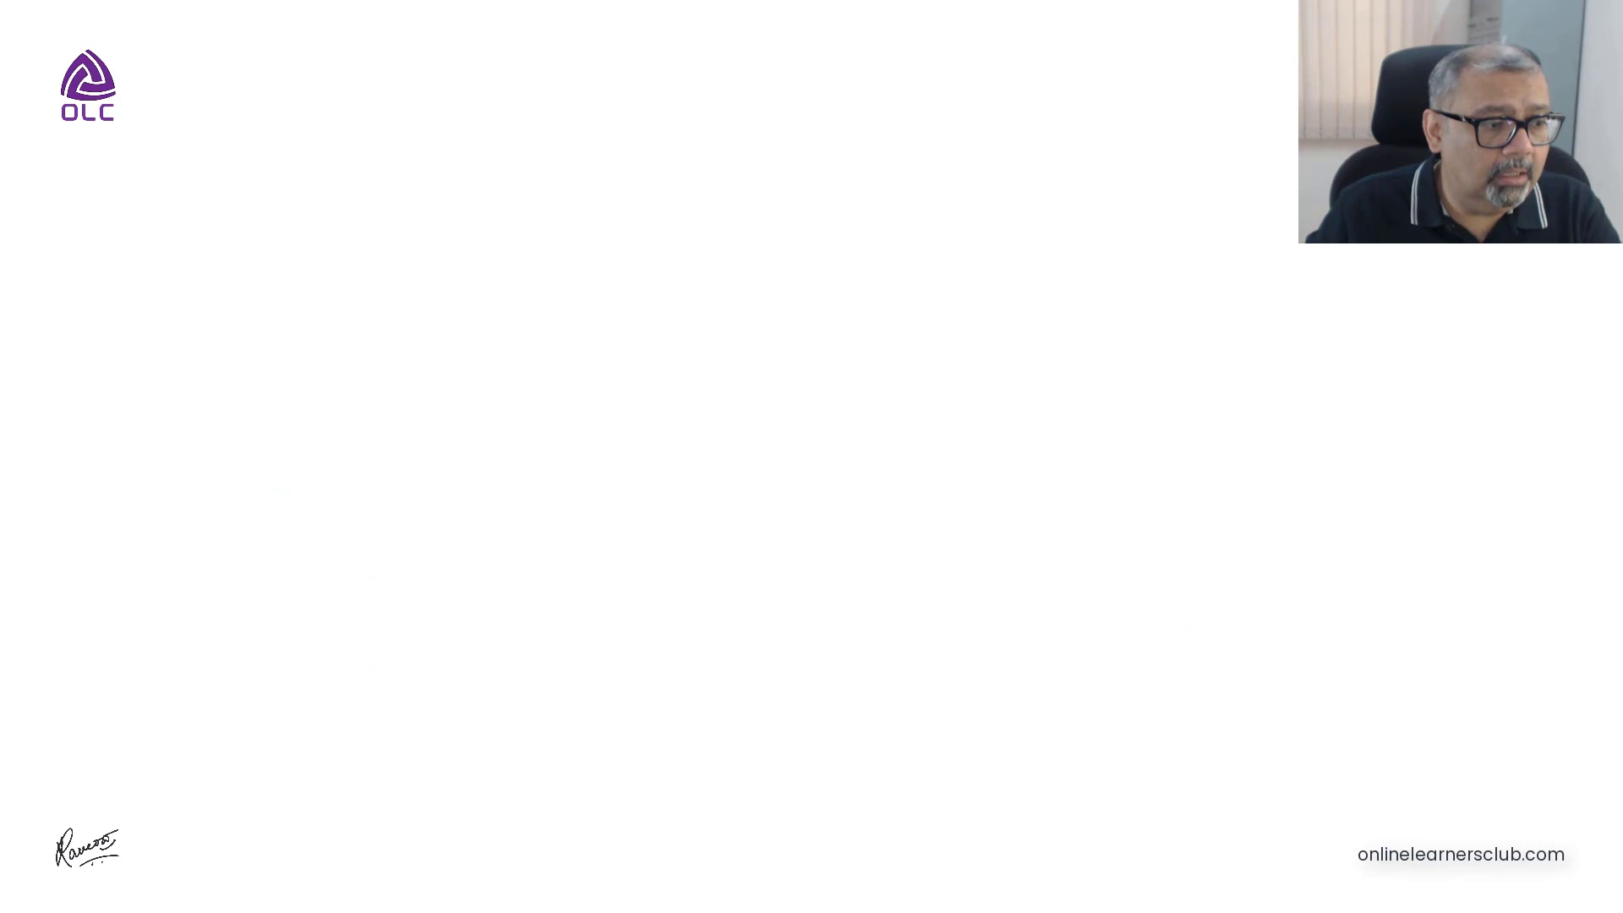
pyautogui.click(166, 347)
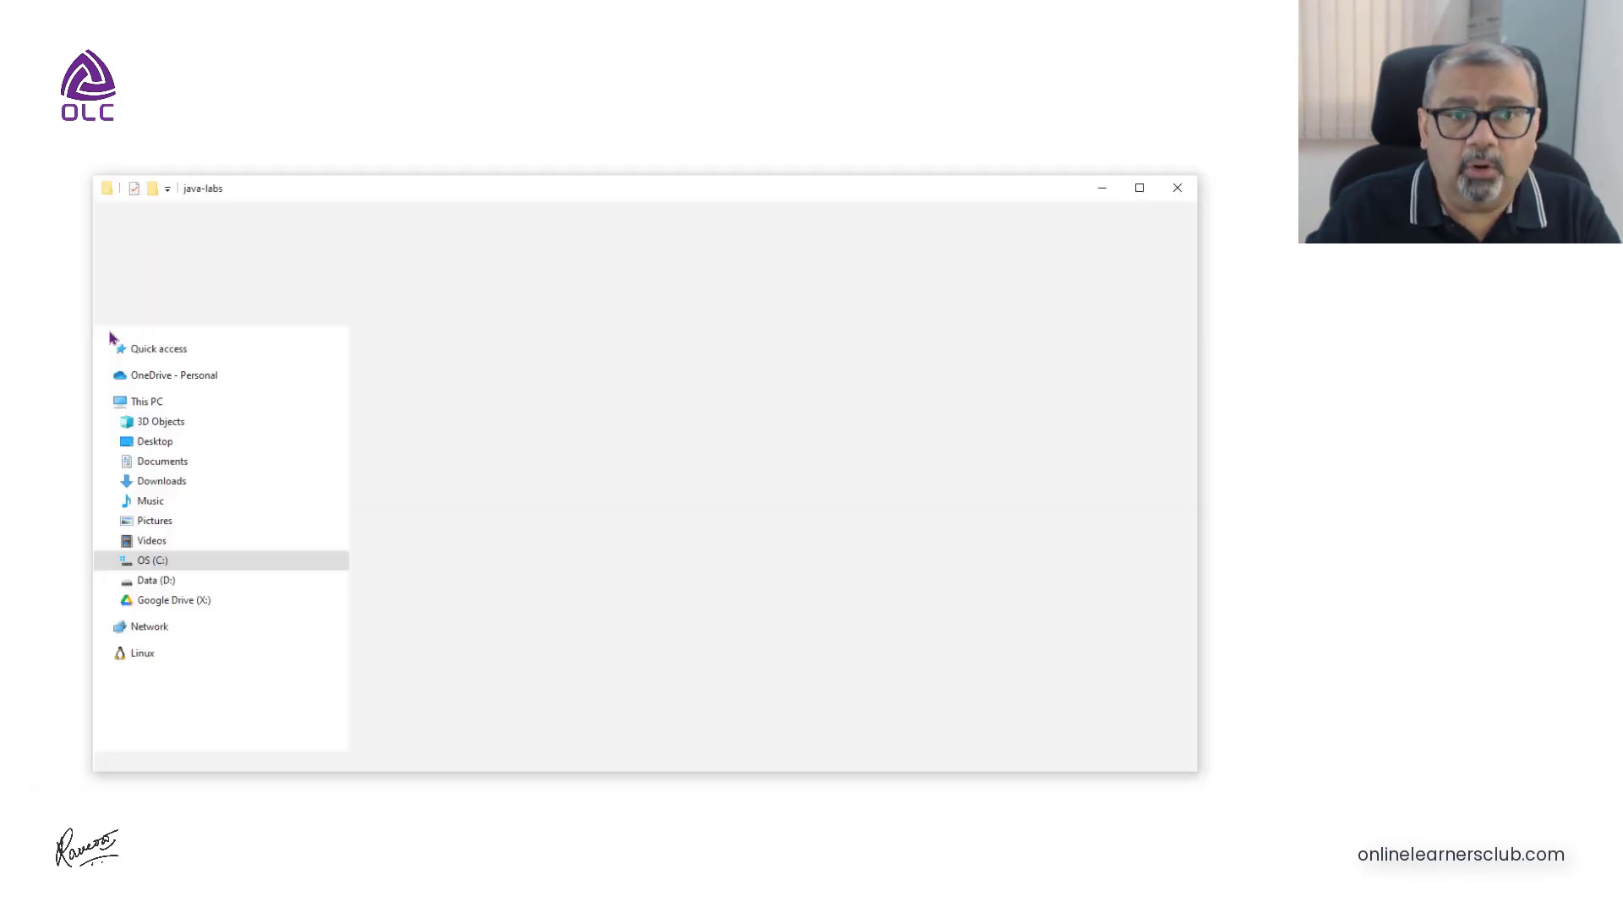
pyautogui.click(192, 472)
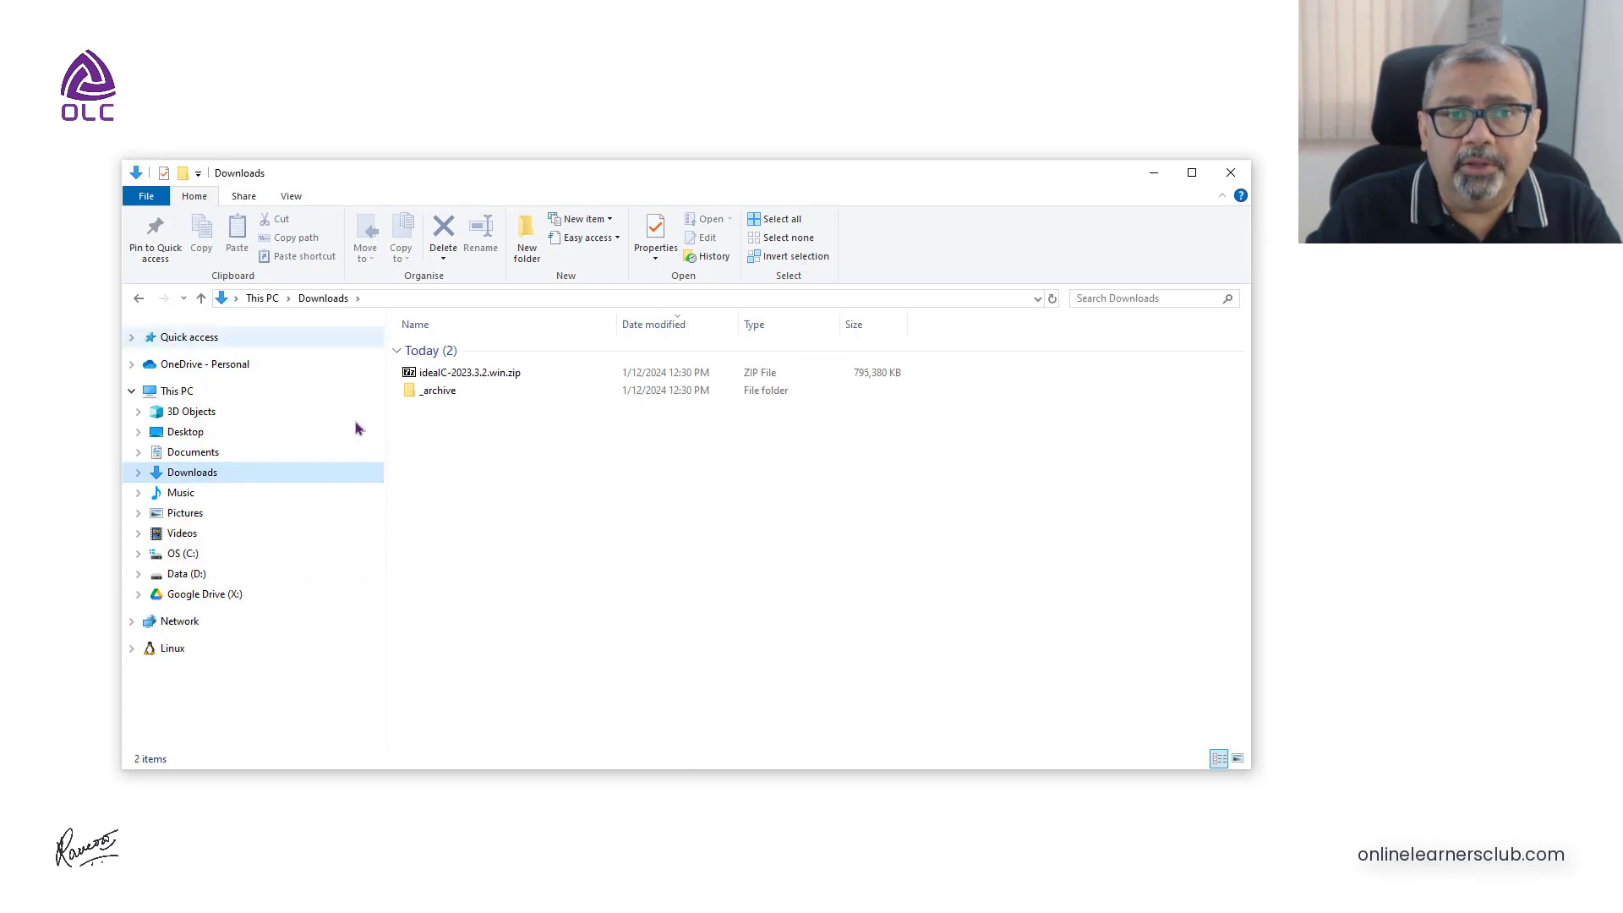
pyautogui.click(510, 374)
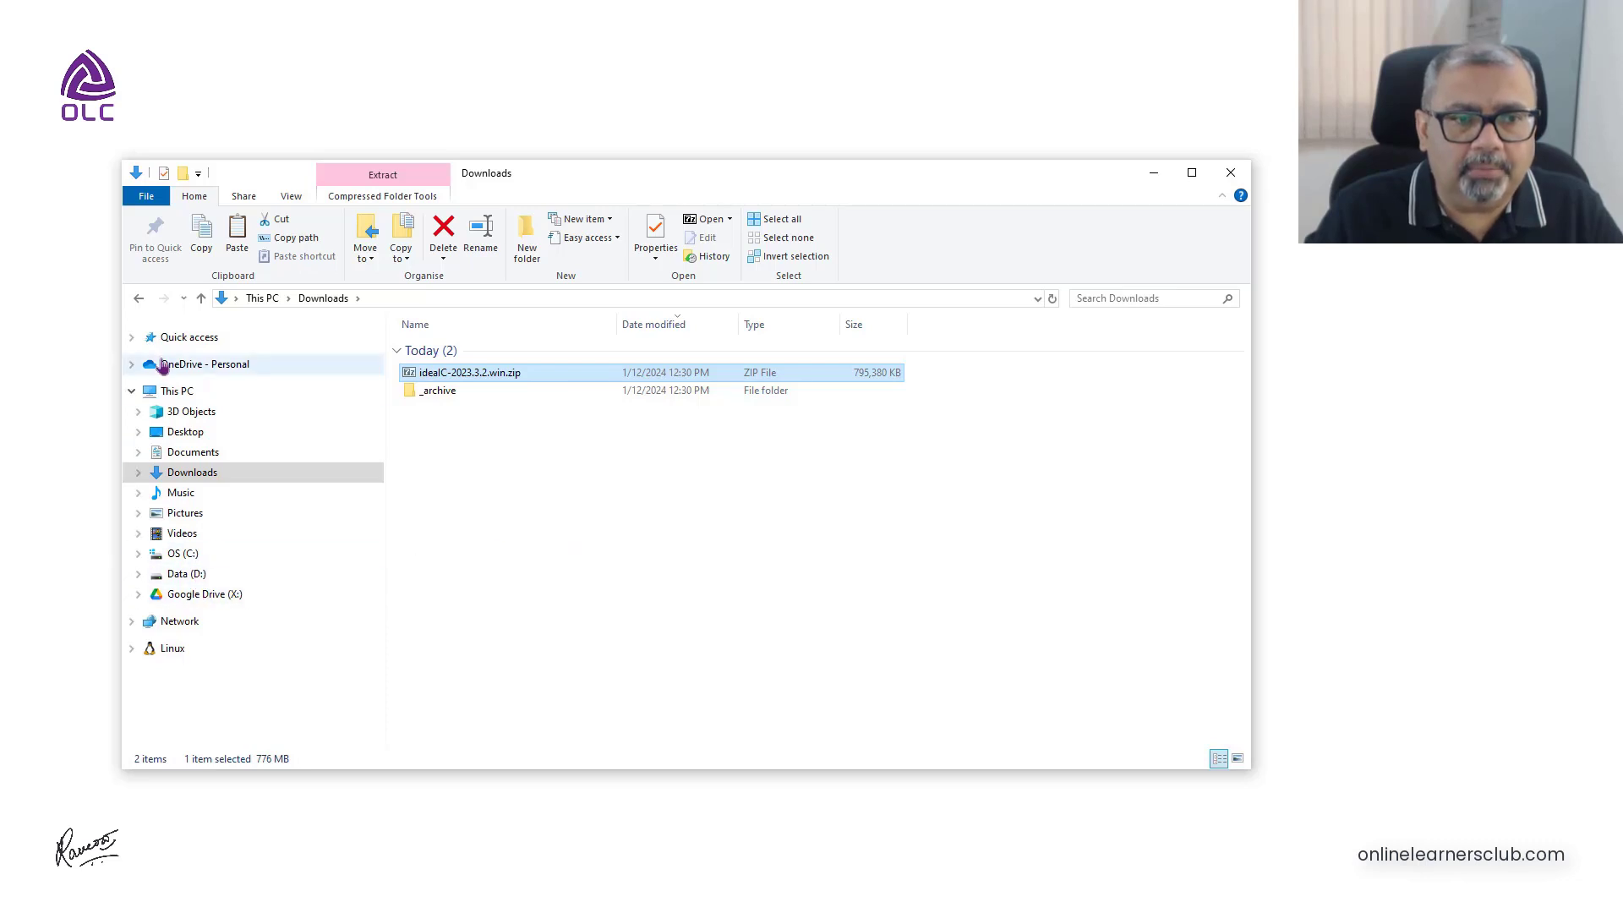
pyautogui.click(138, 299)
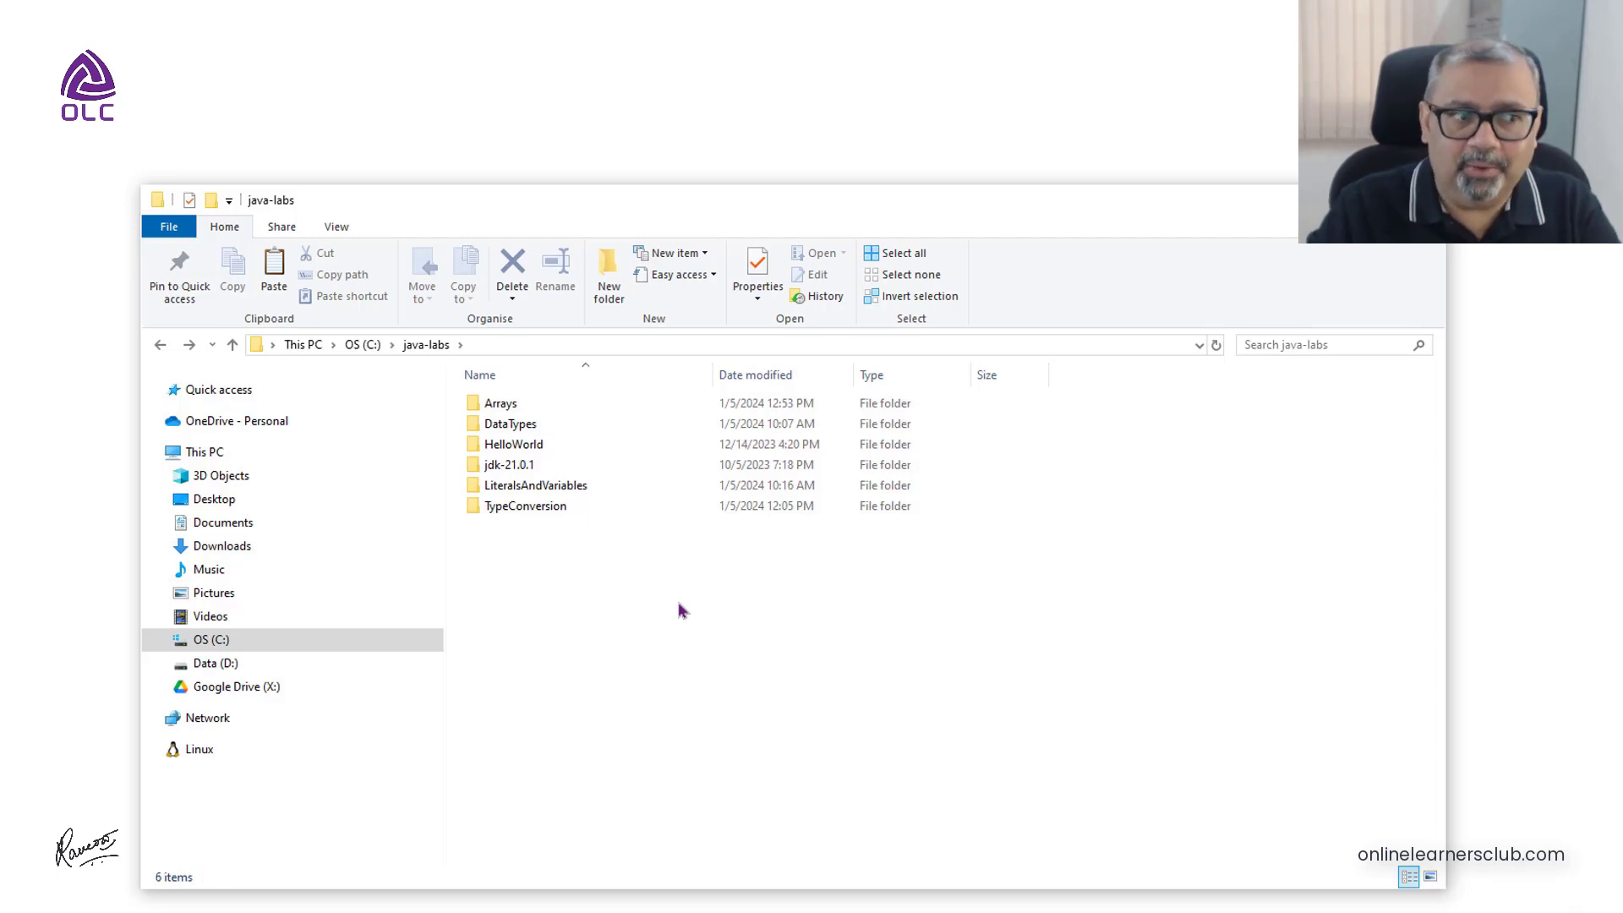
pyautogui.hotkey('ctrl', 'v')
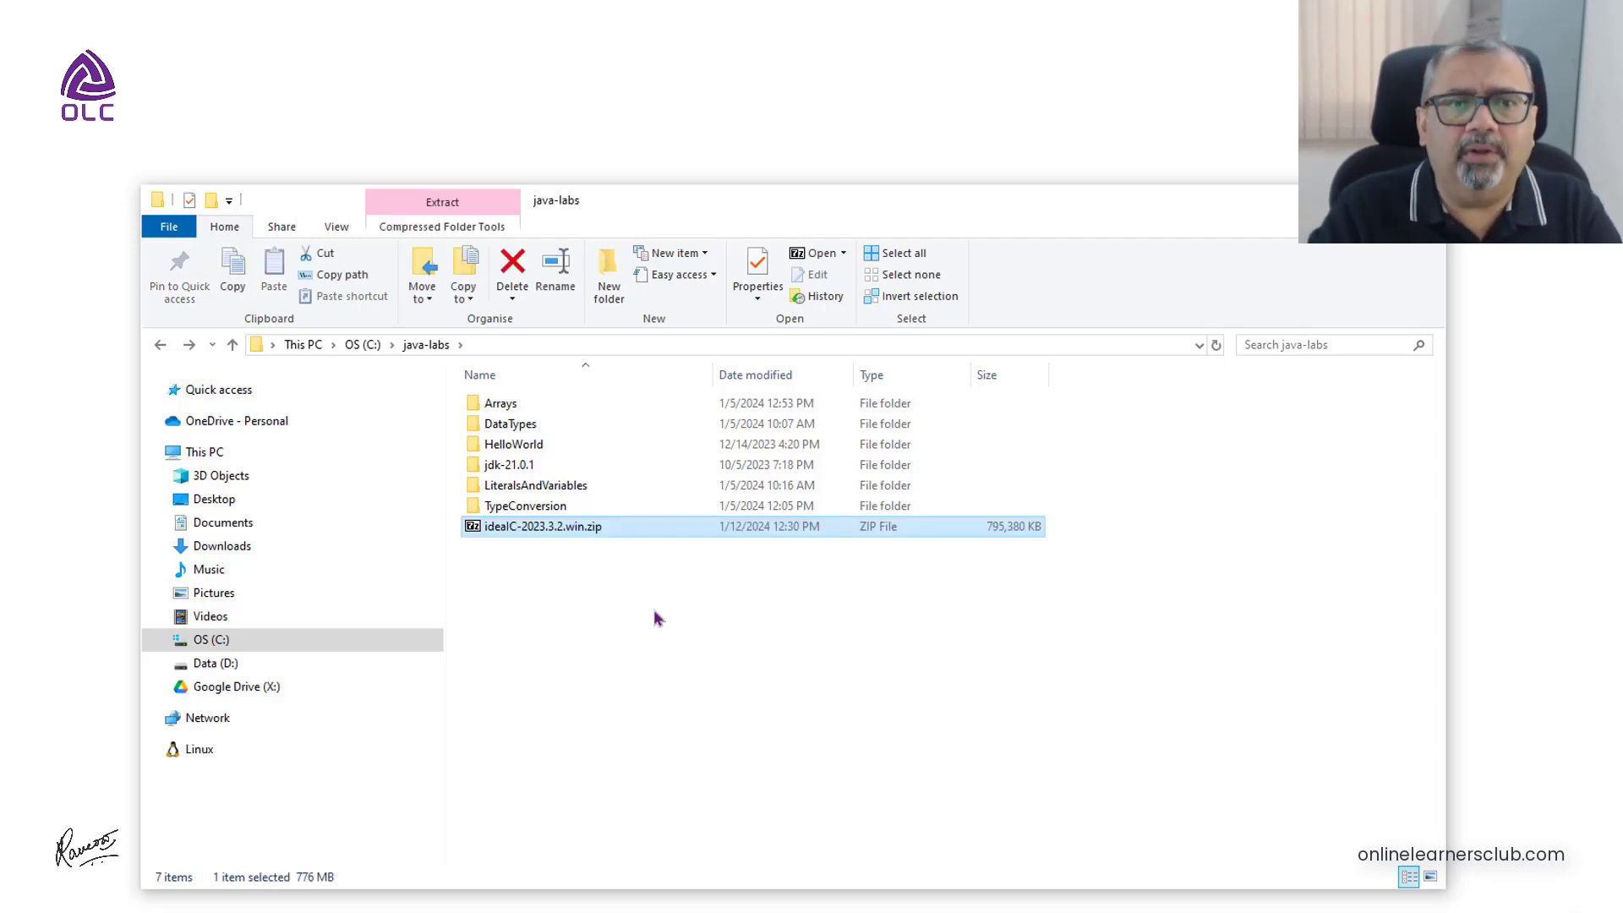
pyautogui.click(539, 610)
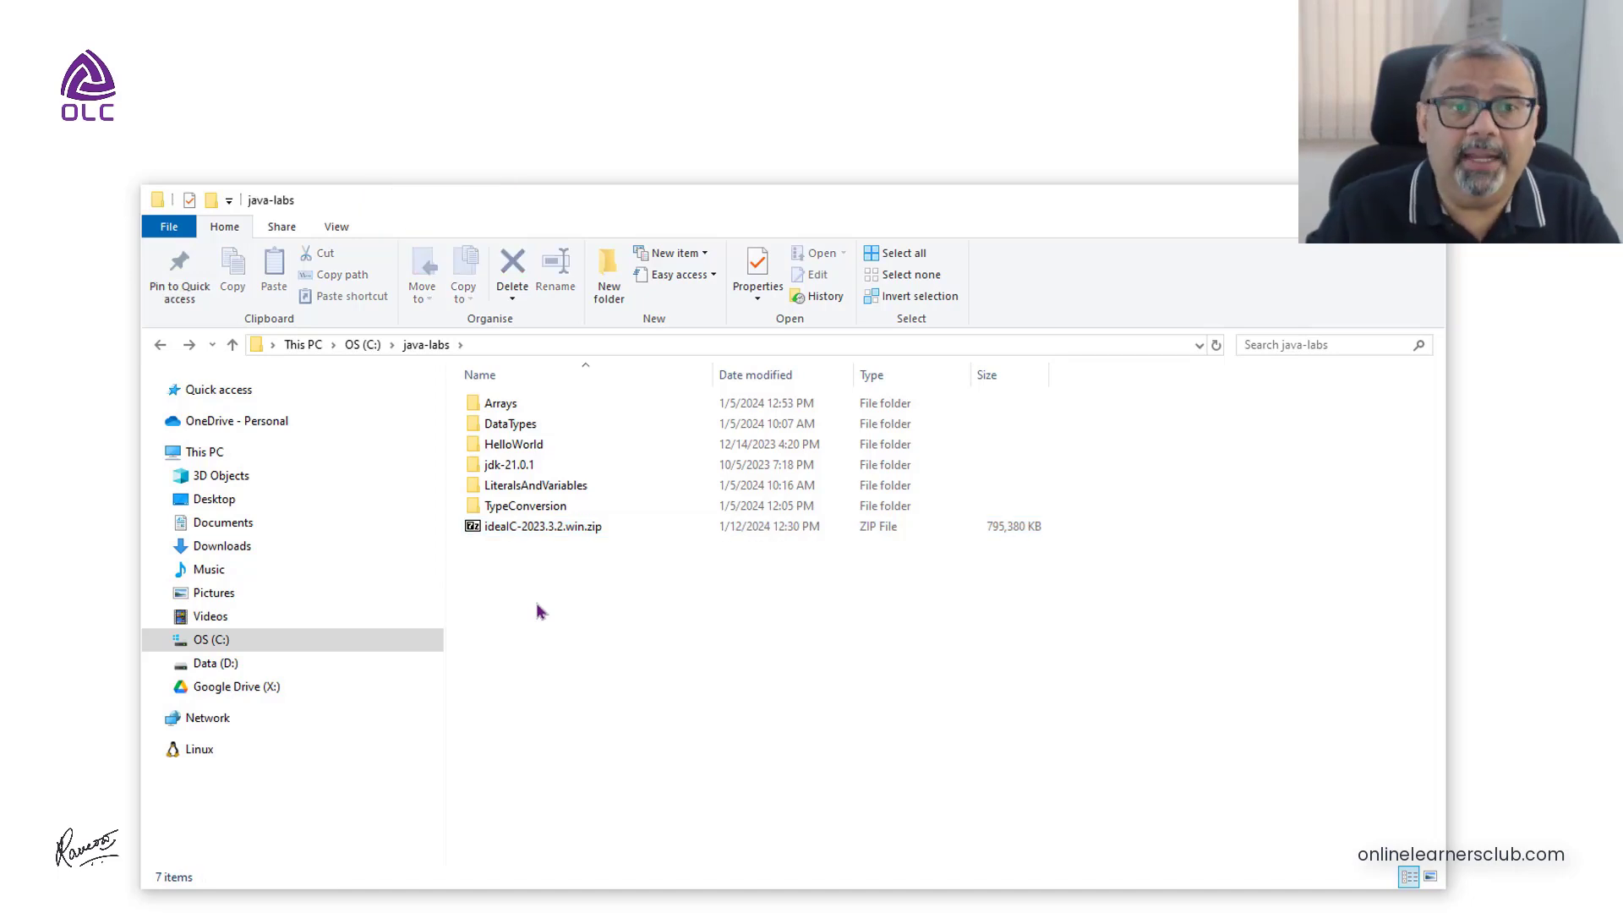
# - Extract ideaIC-2023.3.2.win.zip with 7-Zip into its own ideaIC-2023.3.2.win folder inside java-labs
pyautogui.click(570, 530)
pyautogui.rightClick(570, 529)
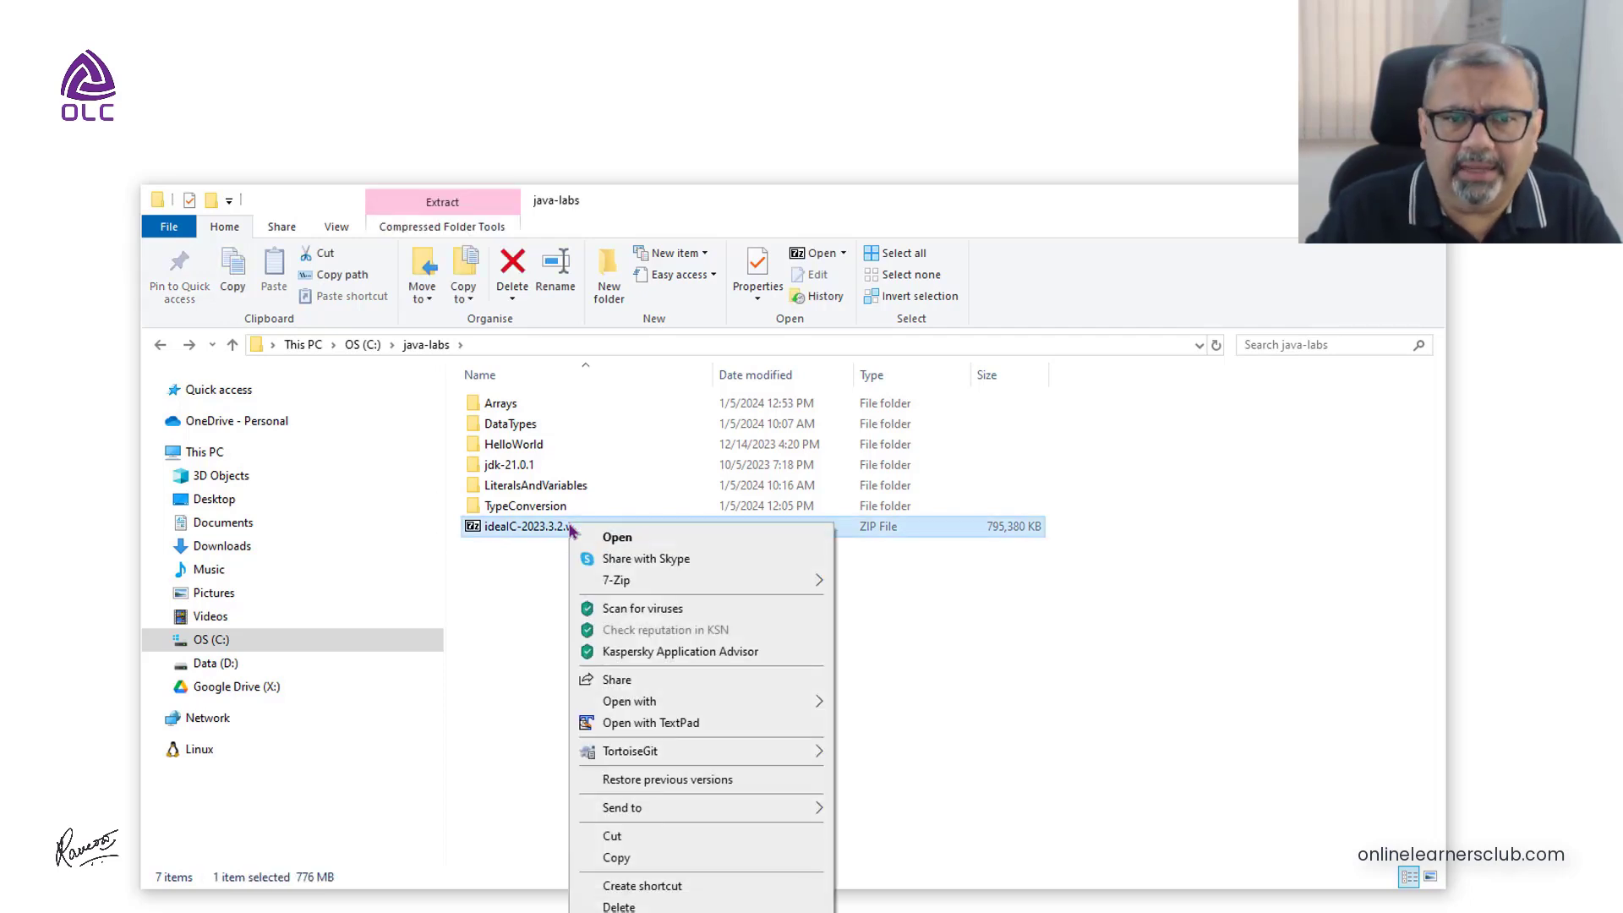
pyautogui.moveTo(627, 587)
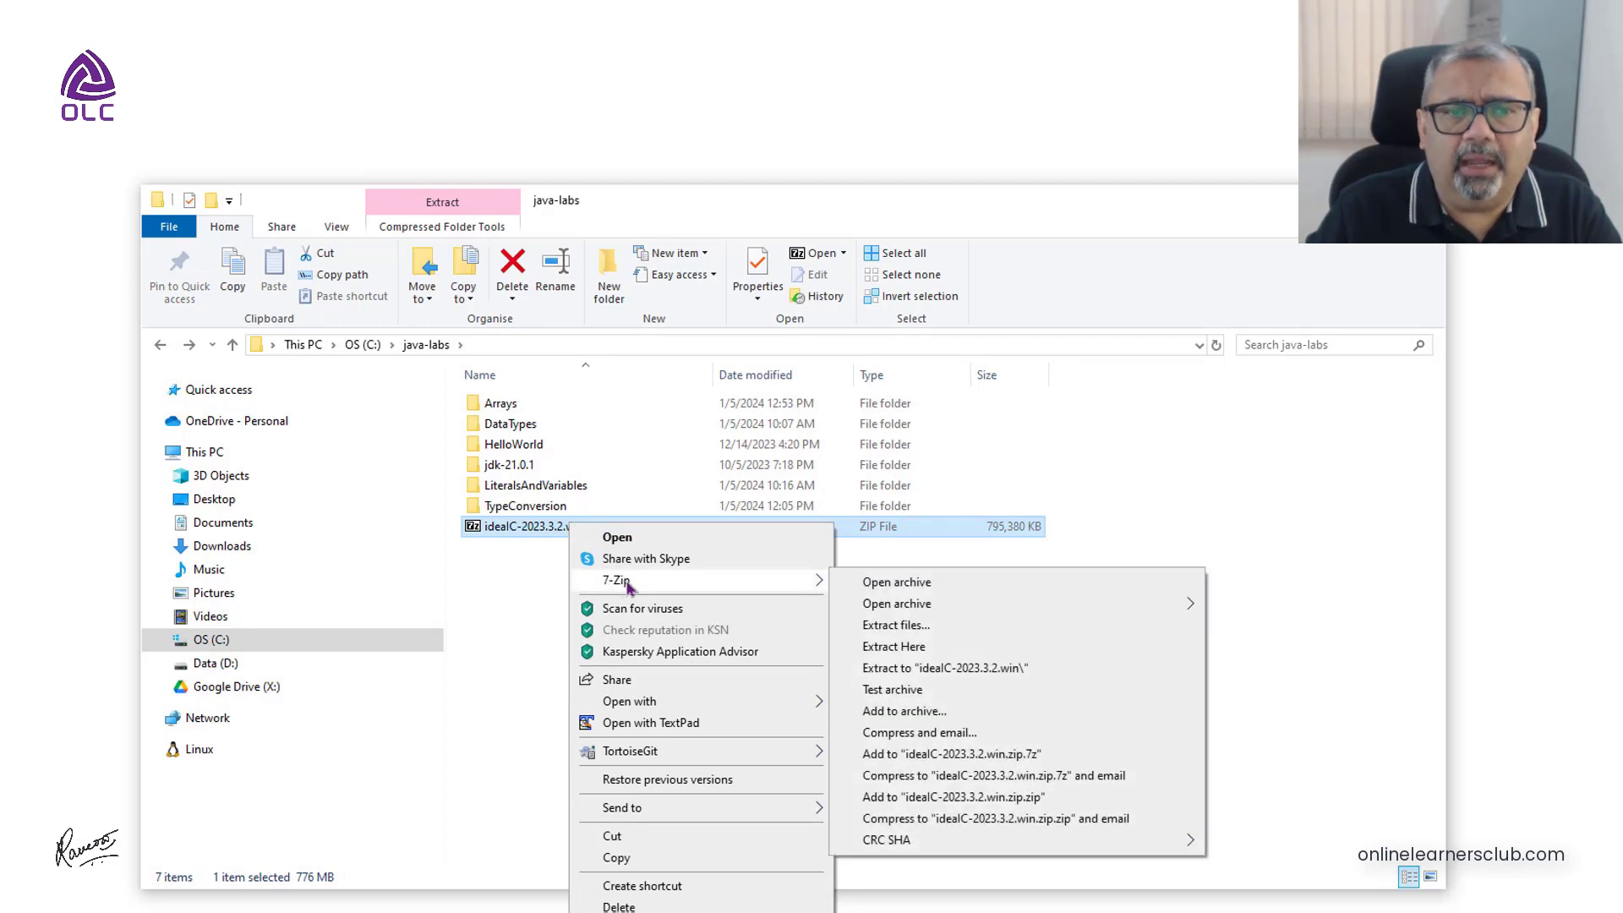
pyautogui.click(958, 670)
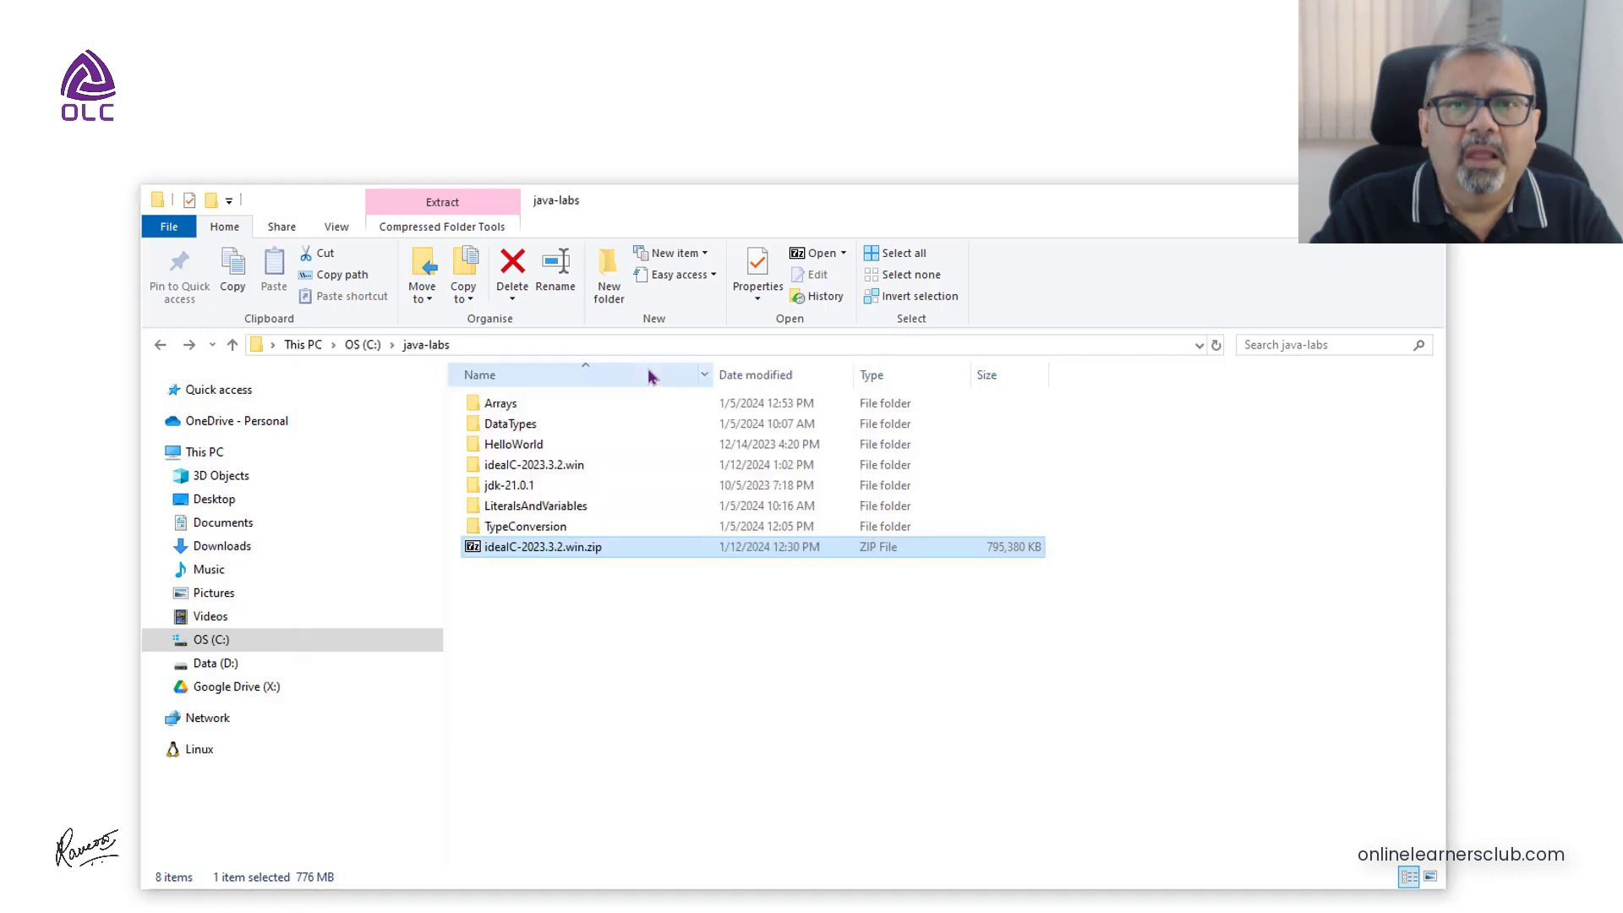
pyautogui.click(609, 674)
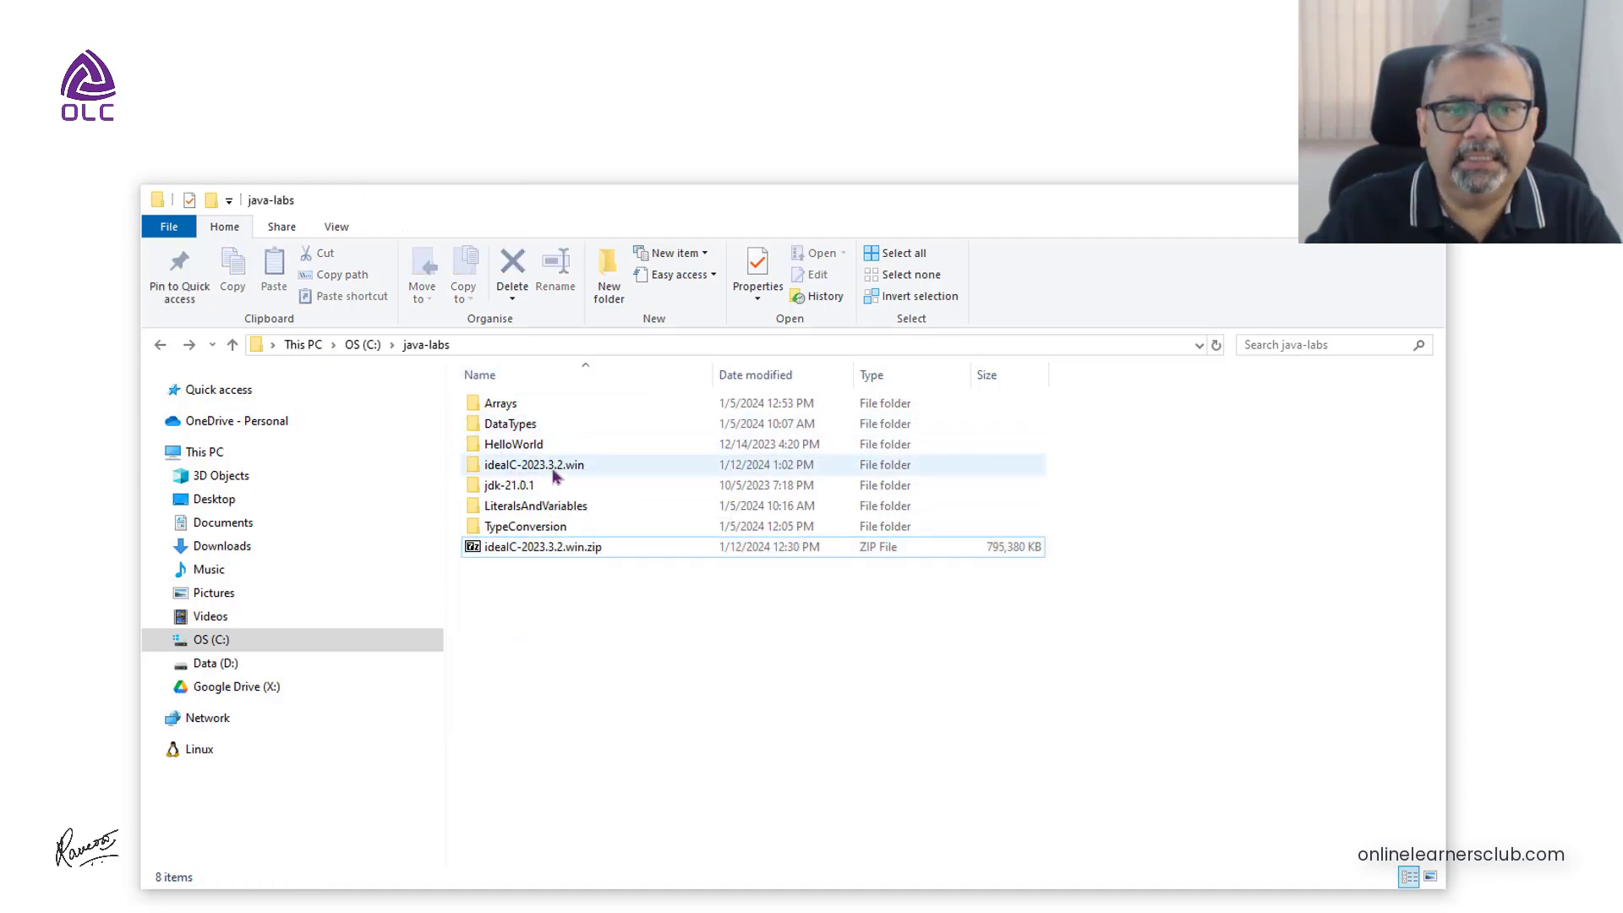
# - Launch idea64.exe from the bin folder of the extracted ideaIC-2023.3.2.win directory
pyautogui.doubleClick(512, 476)
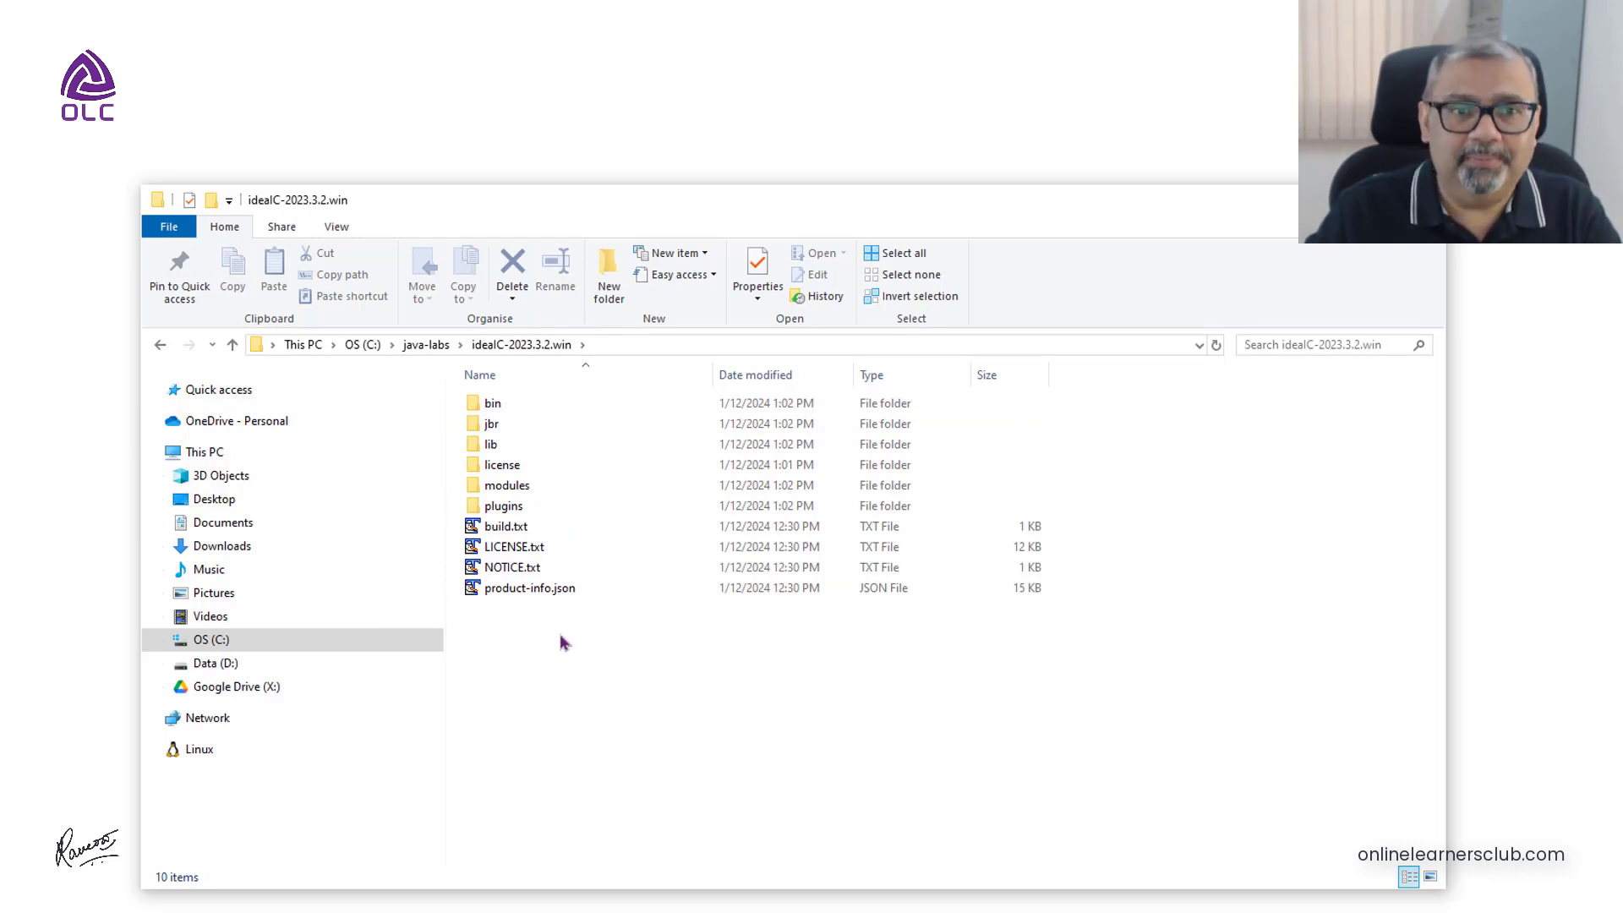
pyautogui.doubleClick(487, 414)
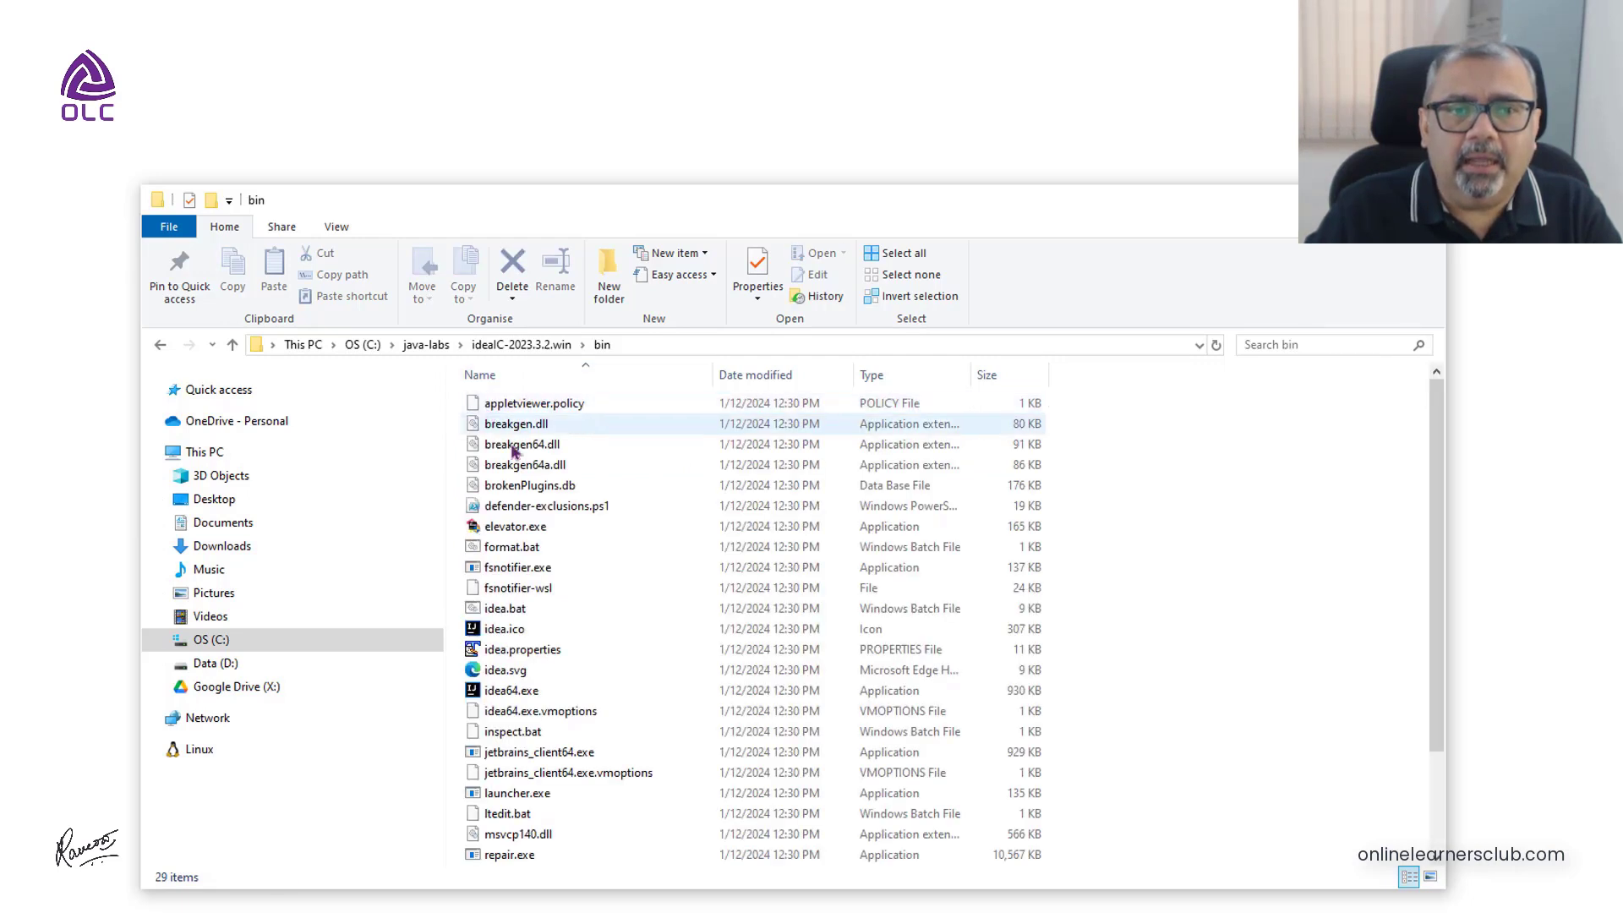
pyautogui.doubleClick(523, 698)
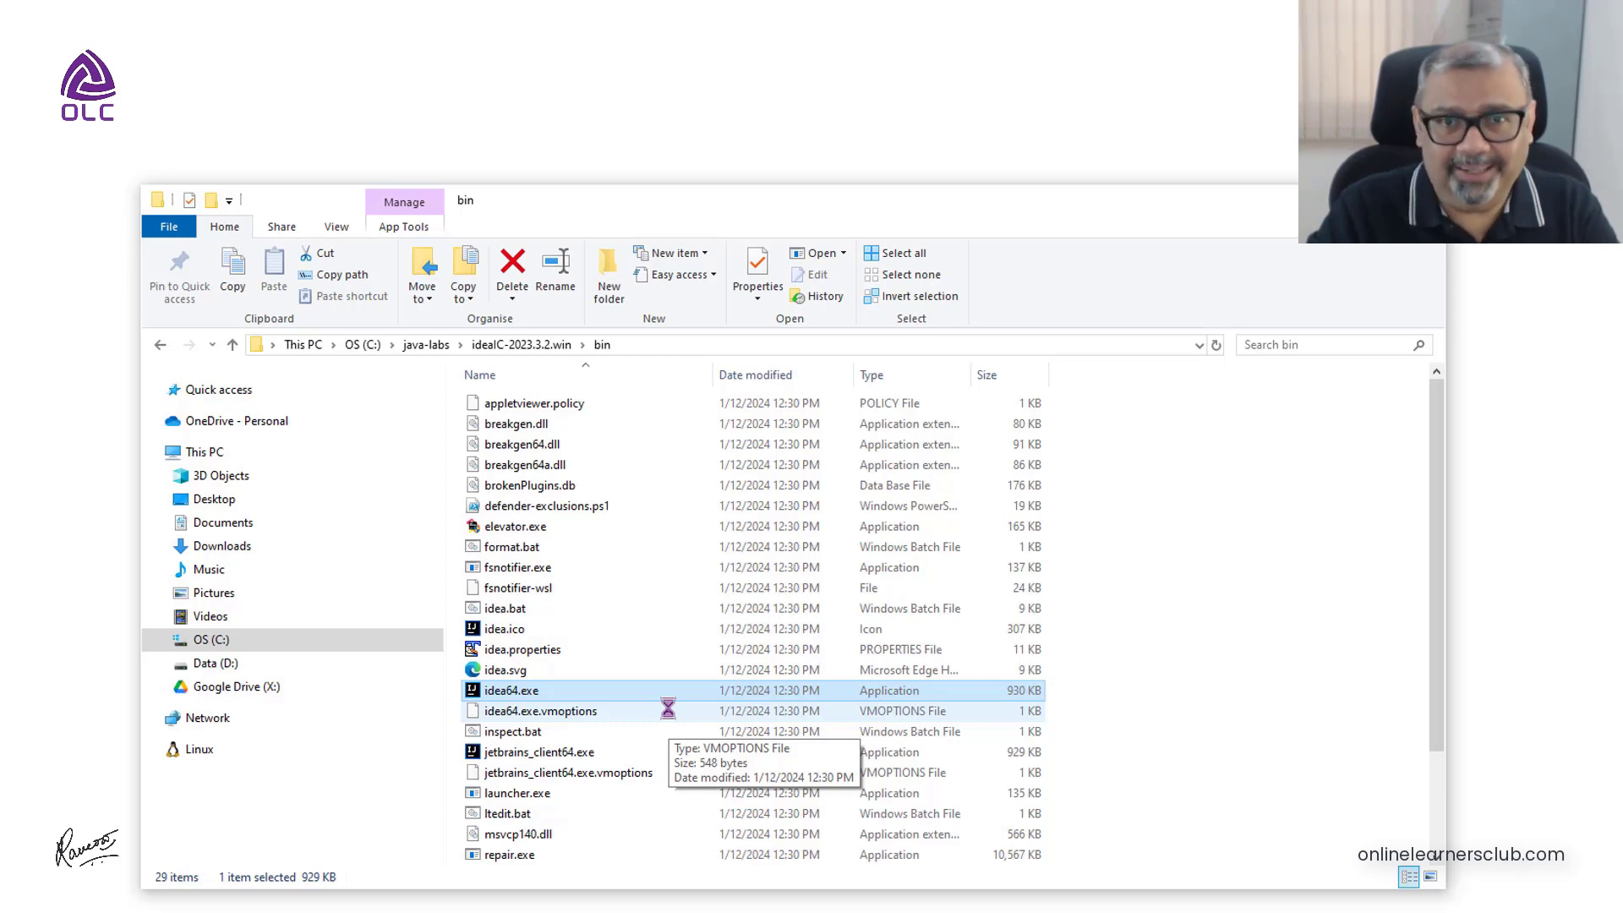
# - Run idea64.exe in the bin folder again to bring up the IntelliJ IDEA welcome window
pyautogui.click(530, 694)
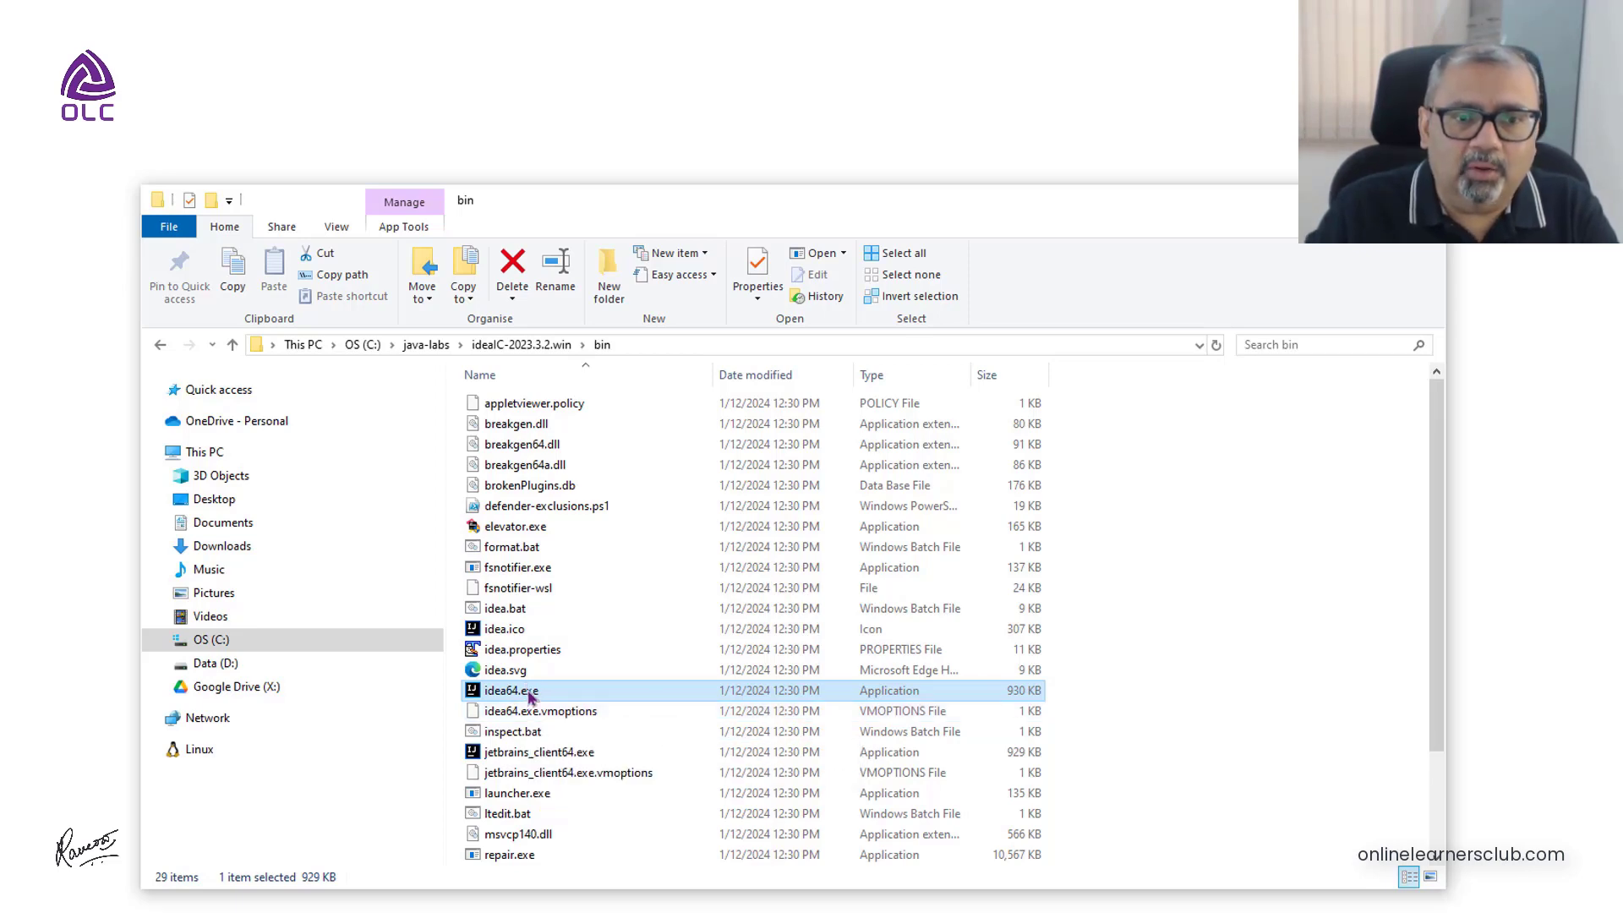
pyautogui.click(478, 772)
pyautogui.click(508, 692)
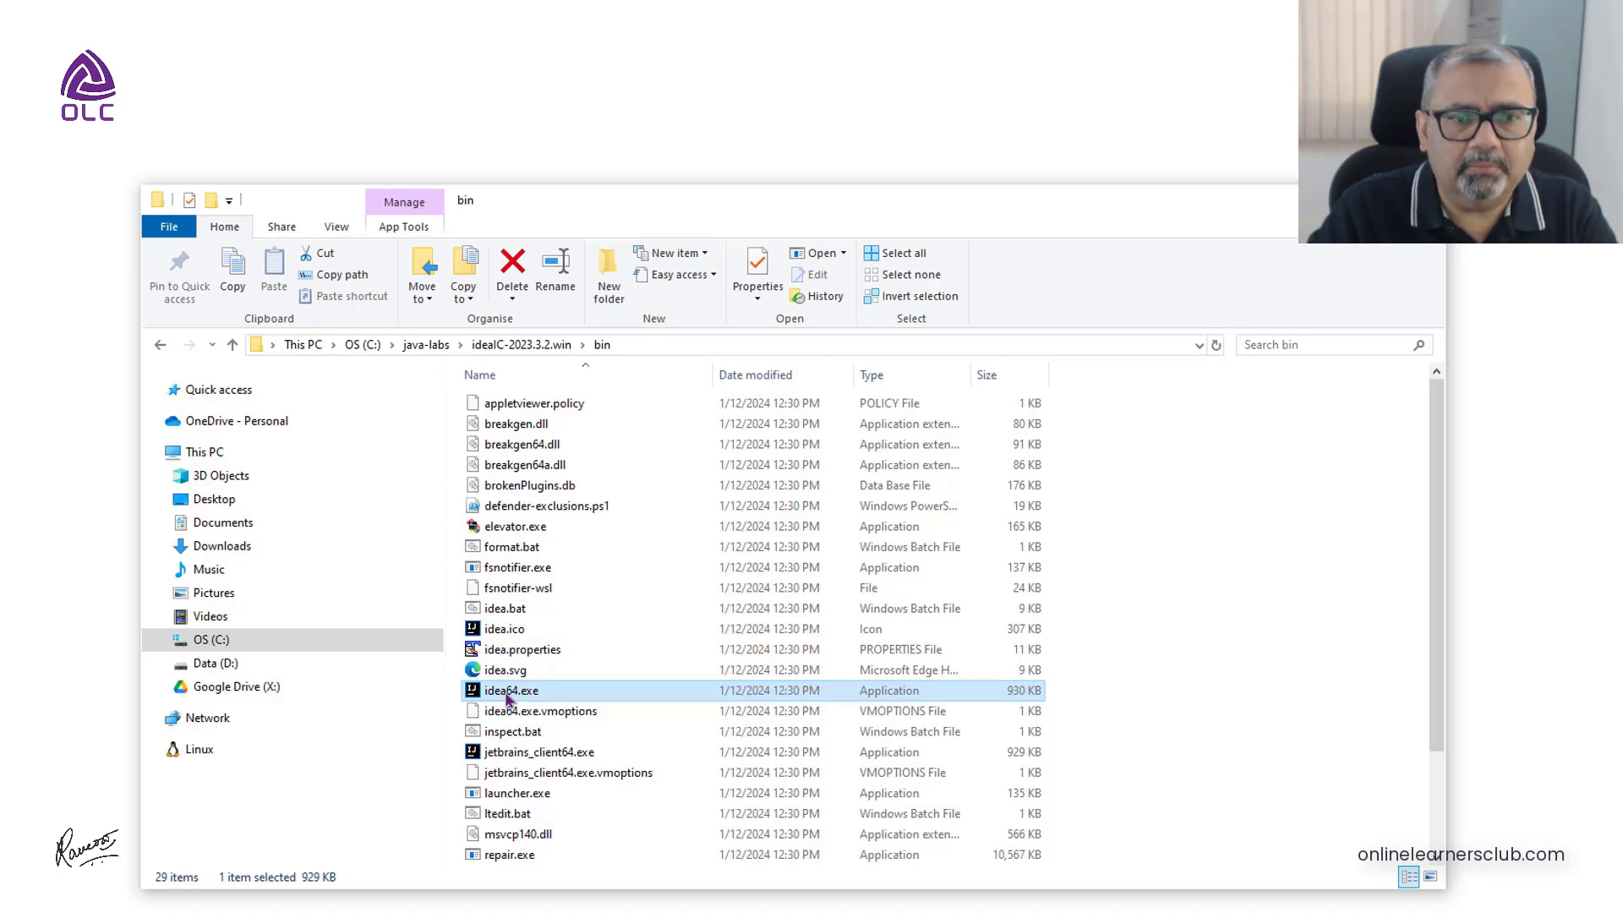
pyautogui.doubleClick(511, 691)
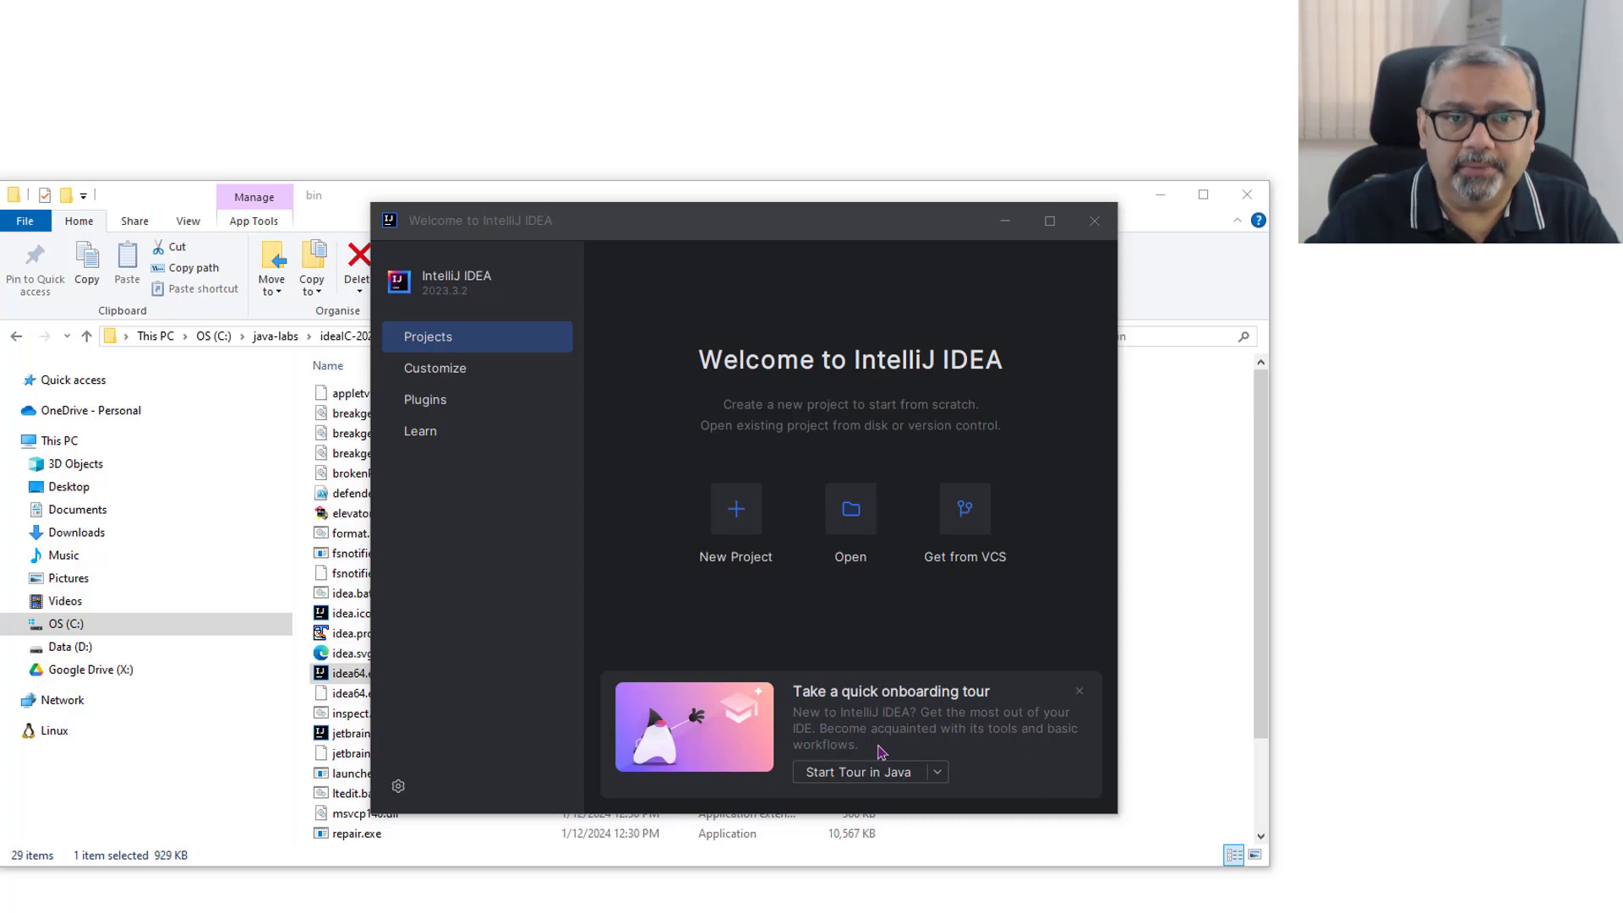
# - Look through the Customize, Plugins and Learn pages of the welcome window
pyautogui.click(453, 372)
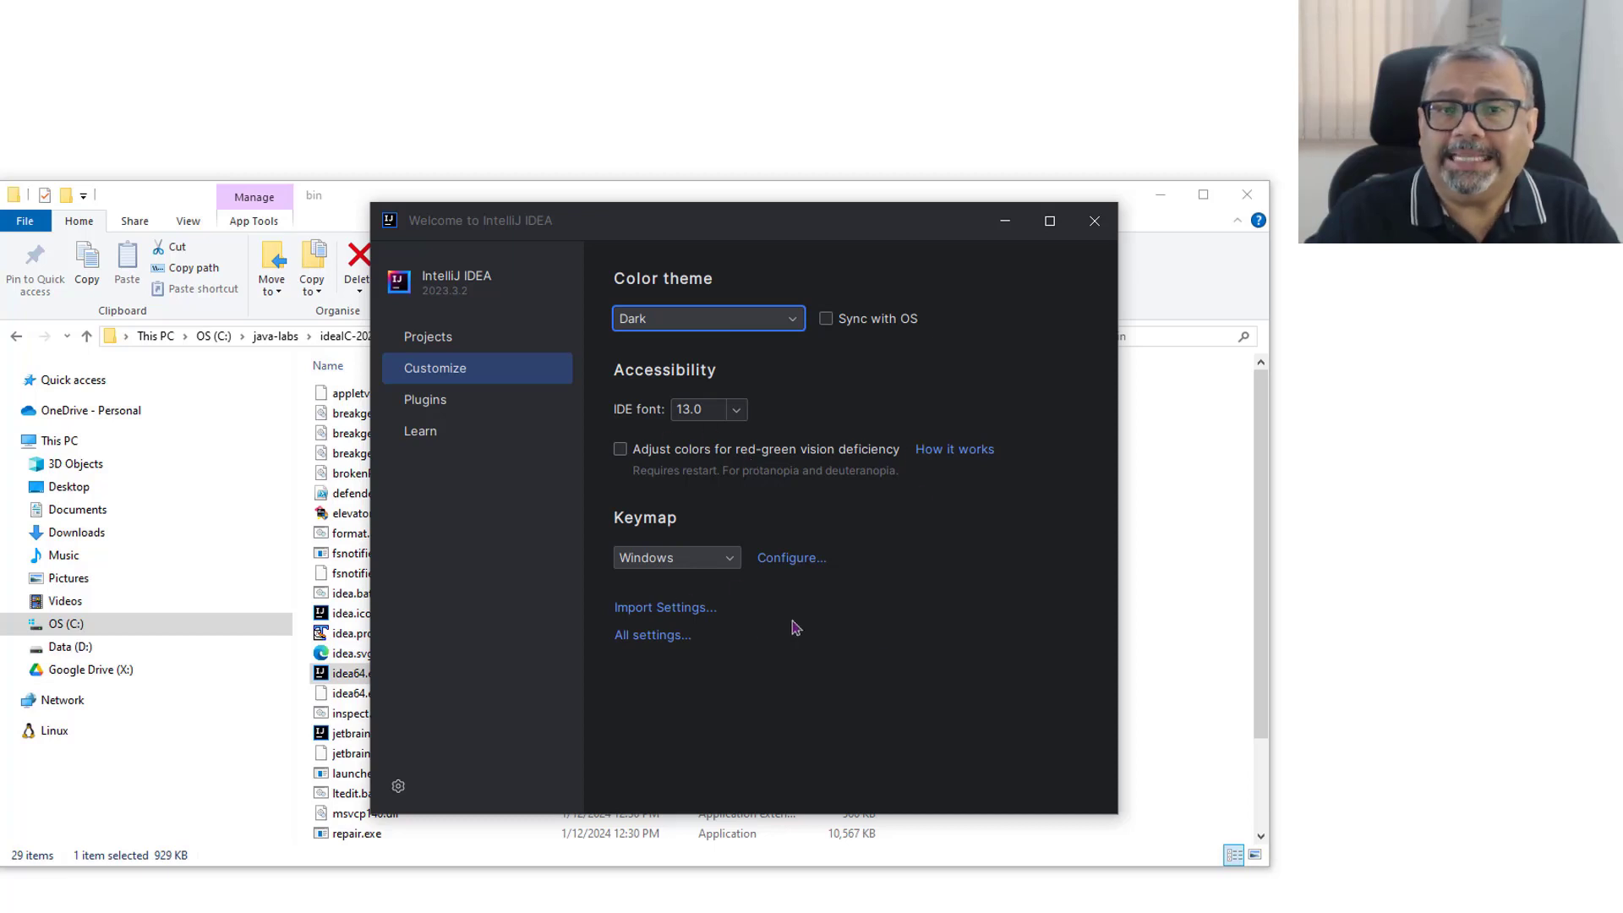
pyautogui.click(426, 406)
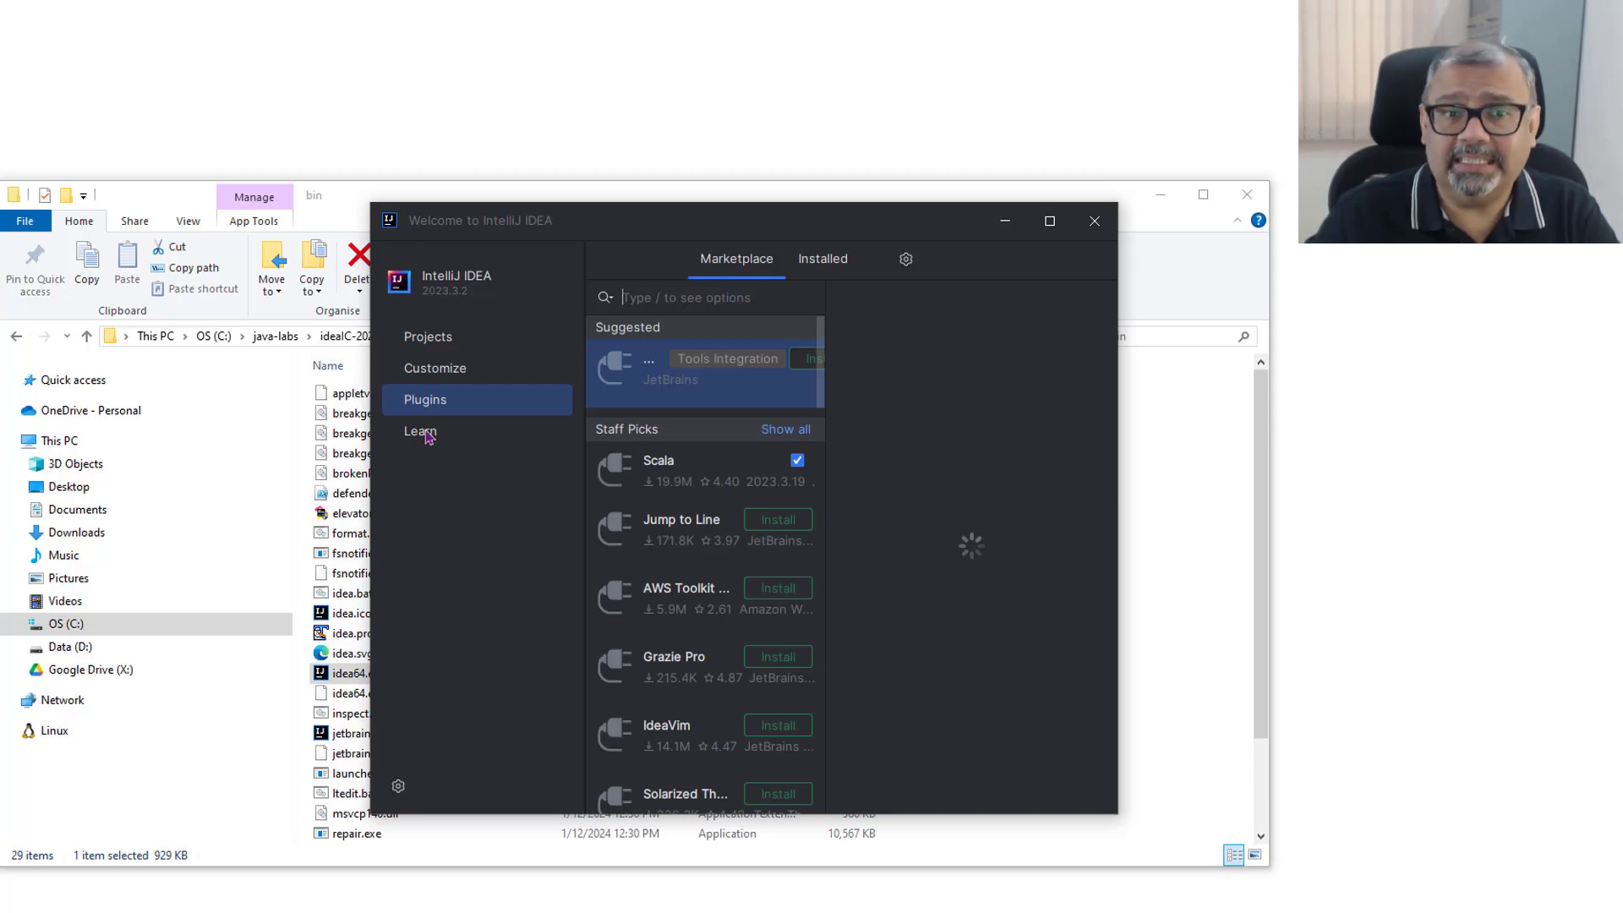
pyautogui.click(425, 433)
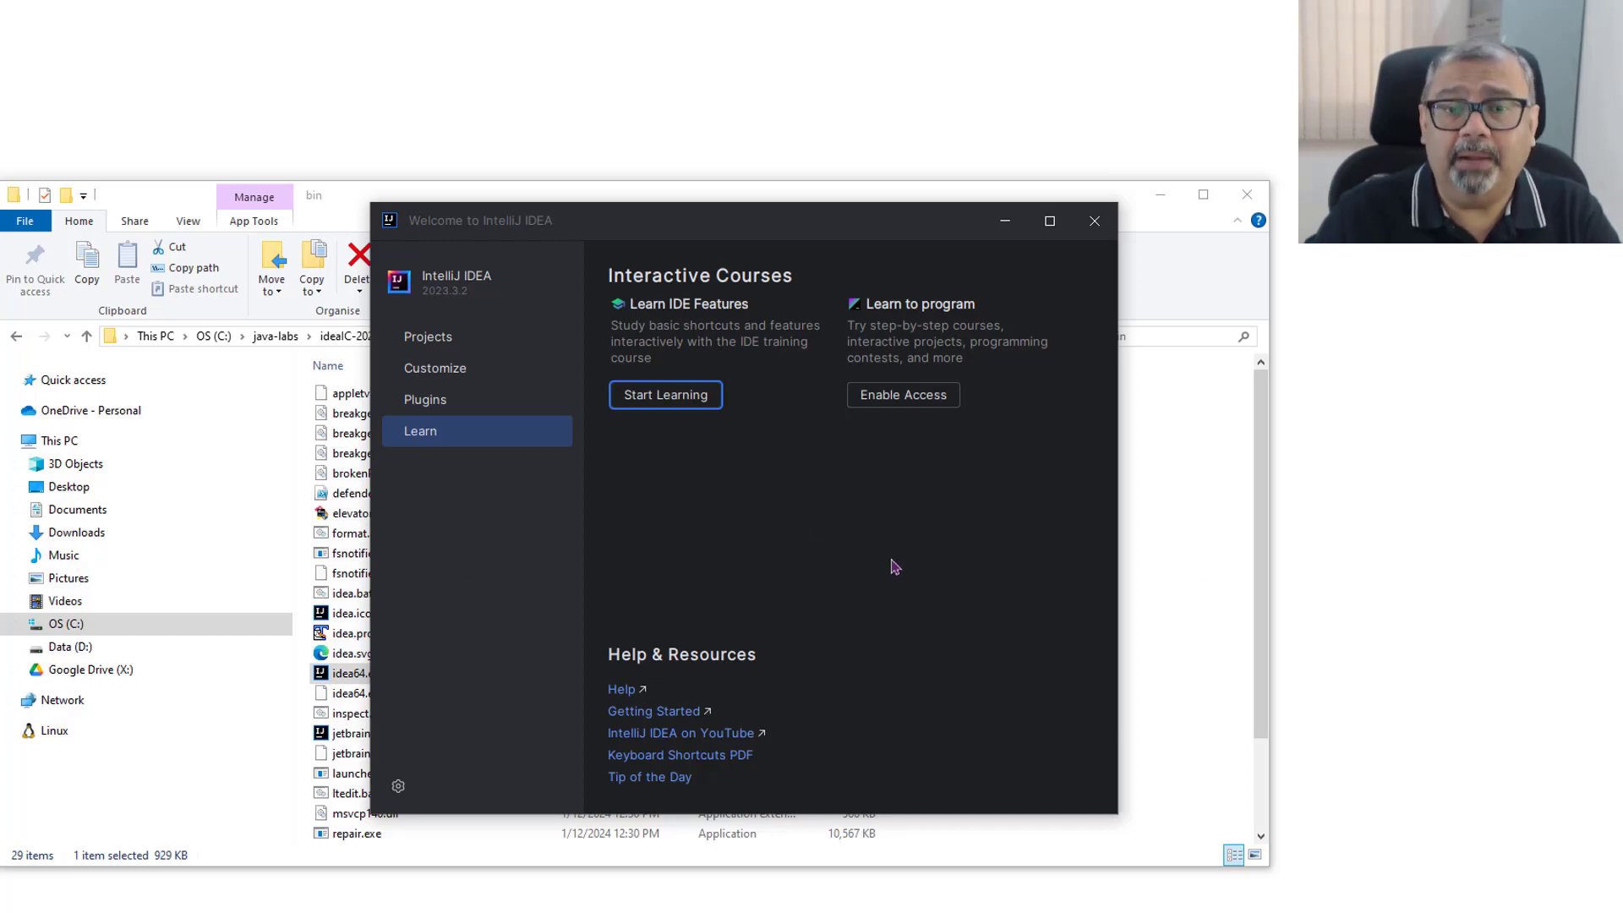
# - Change the IDE's color theme to Light with Light Header
pyautogui.click(454, 366)
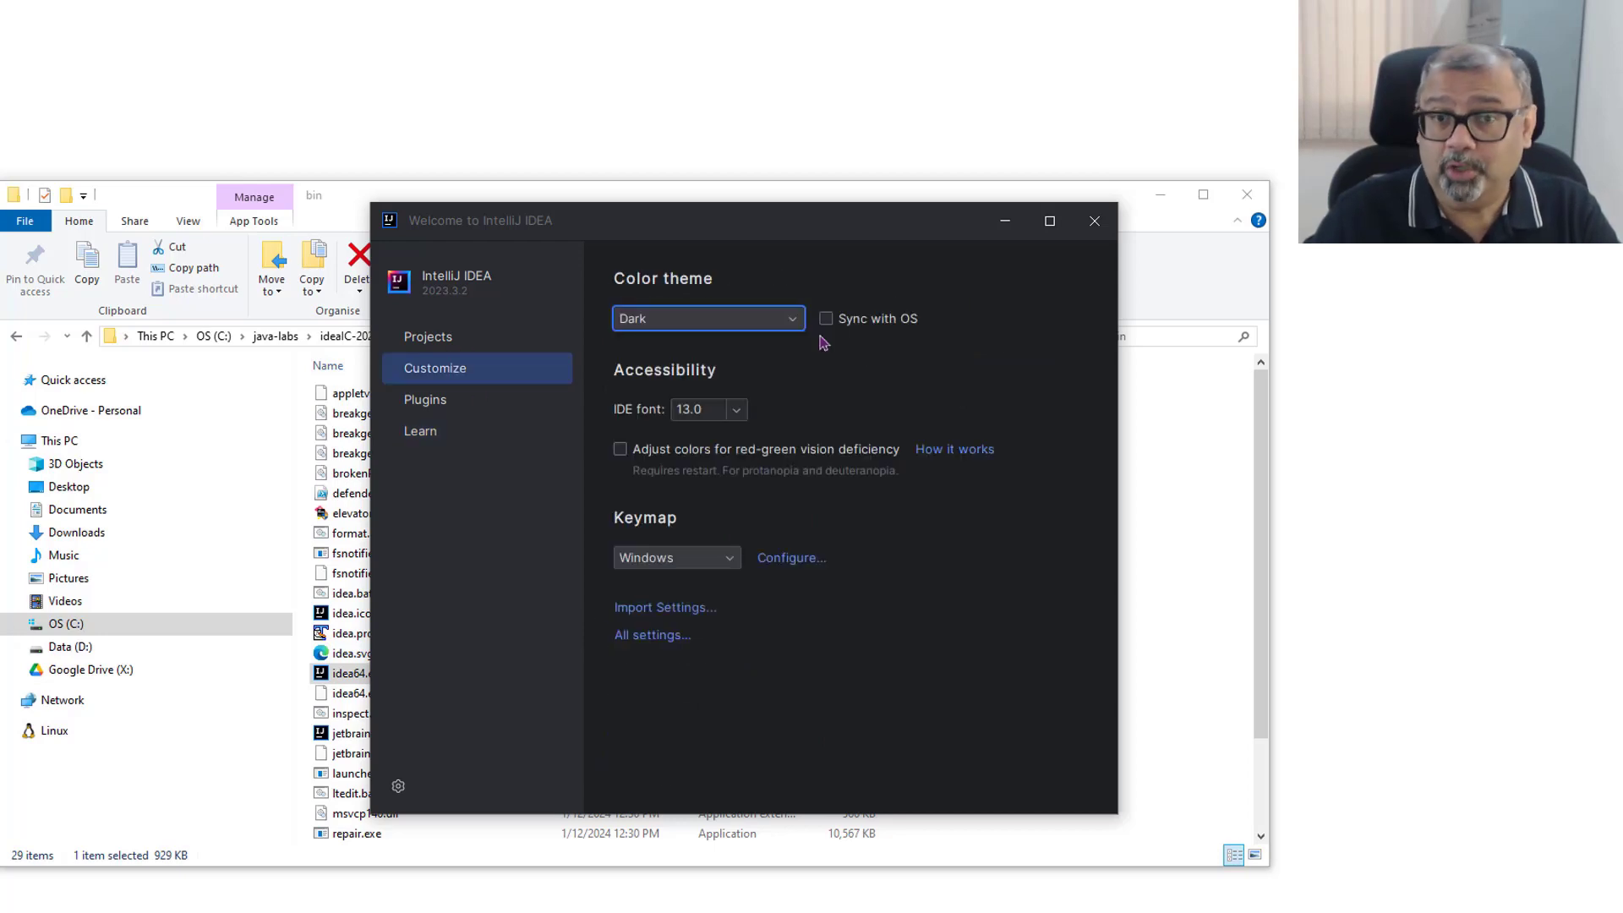
pyautogui.click(799, 320)
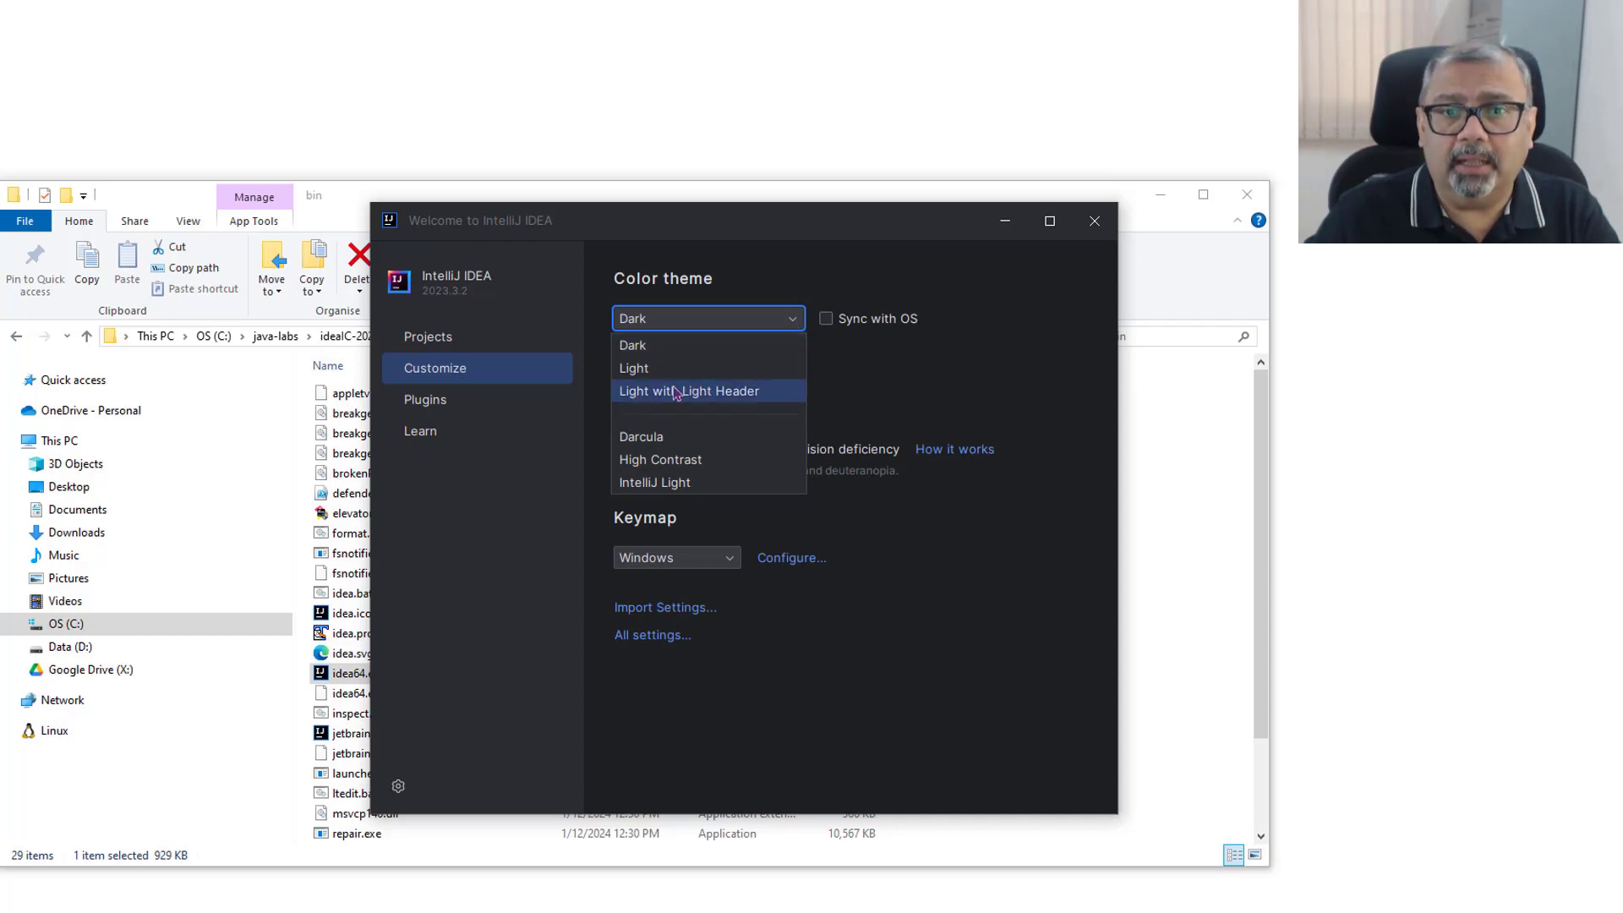
pyautogui.click(724, 394)
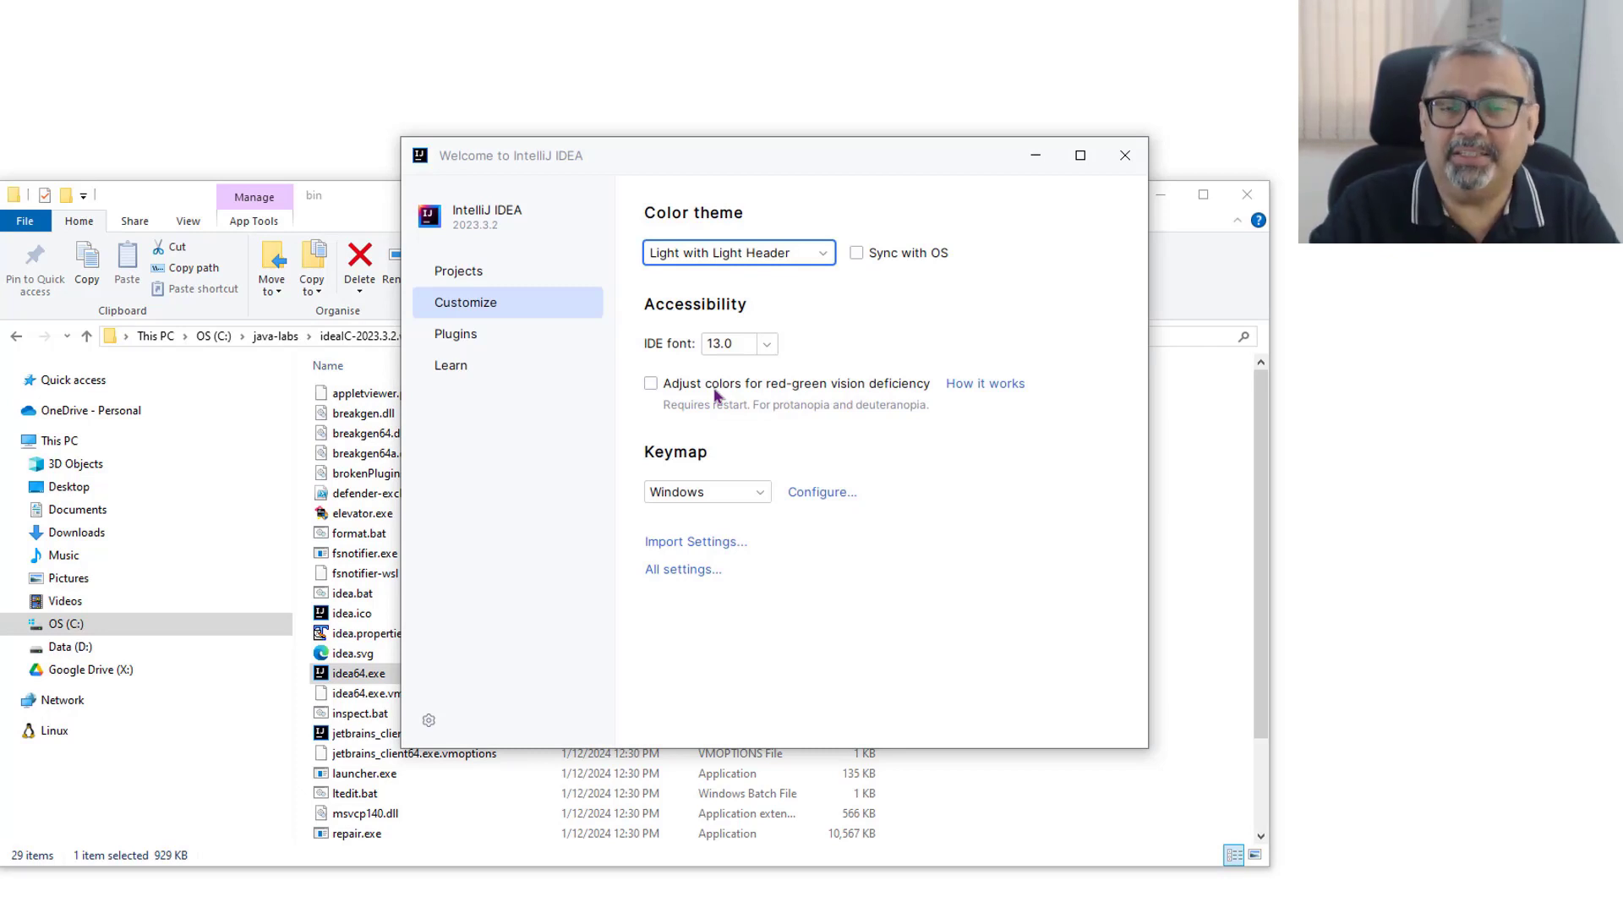
# - Start a new project from the Projects page and name it JavaEssBlueprint
pyautogui.click(460, 272)
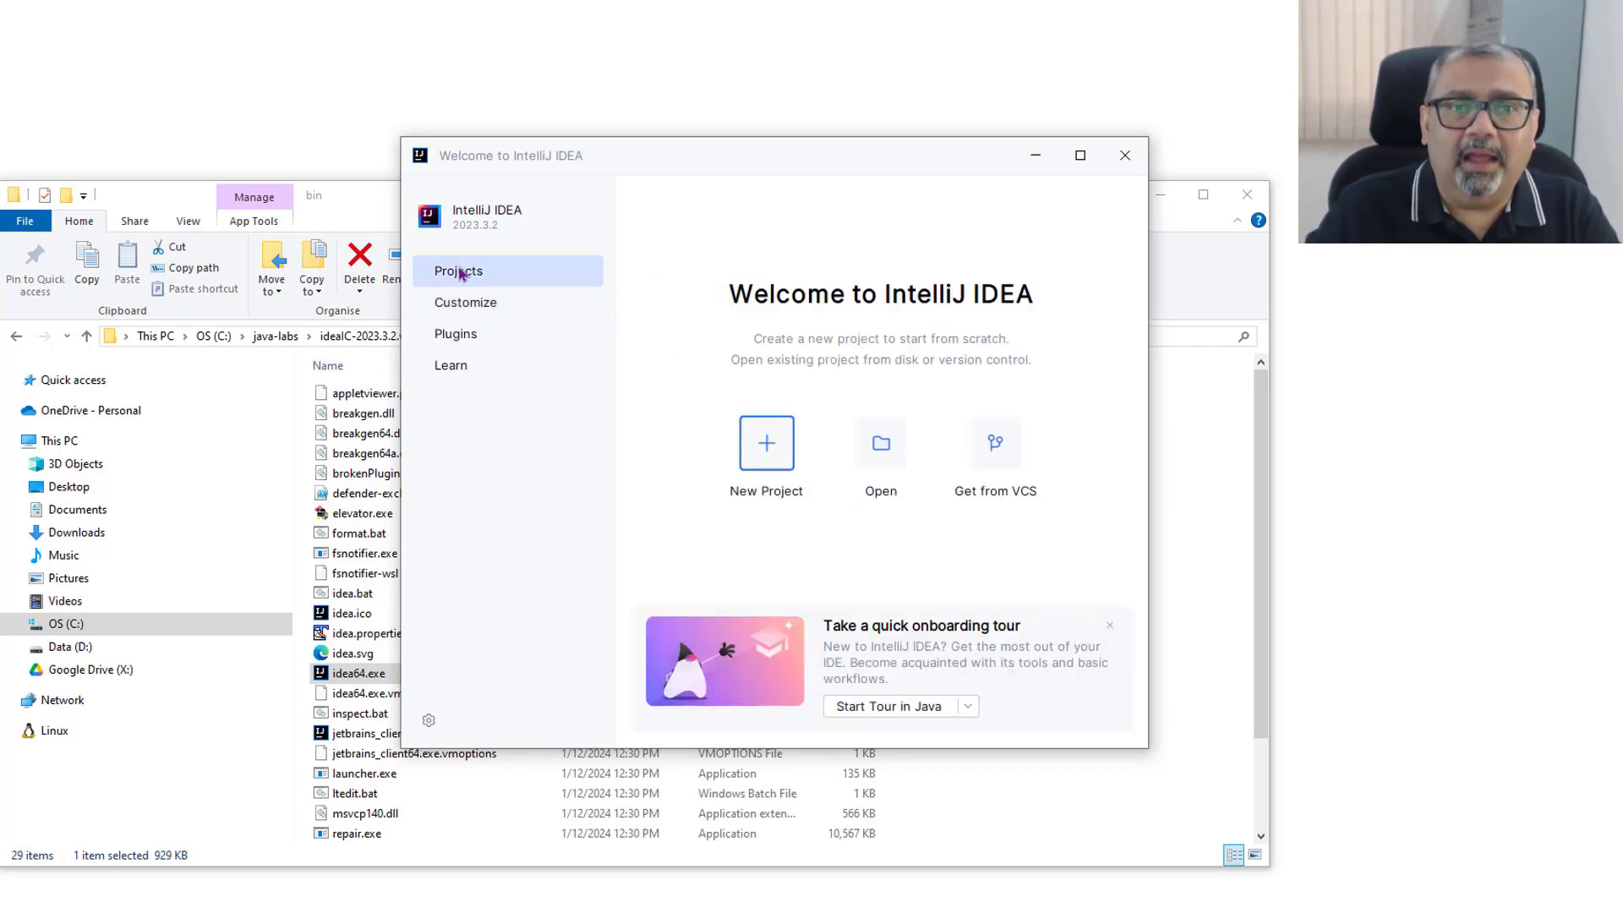
pyautogui.click(767, 450)
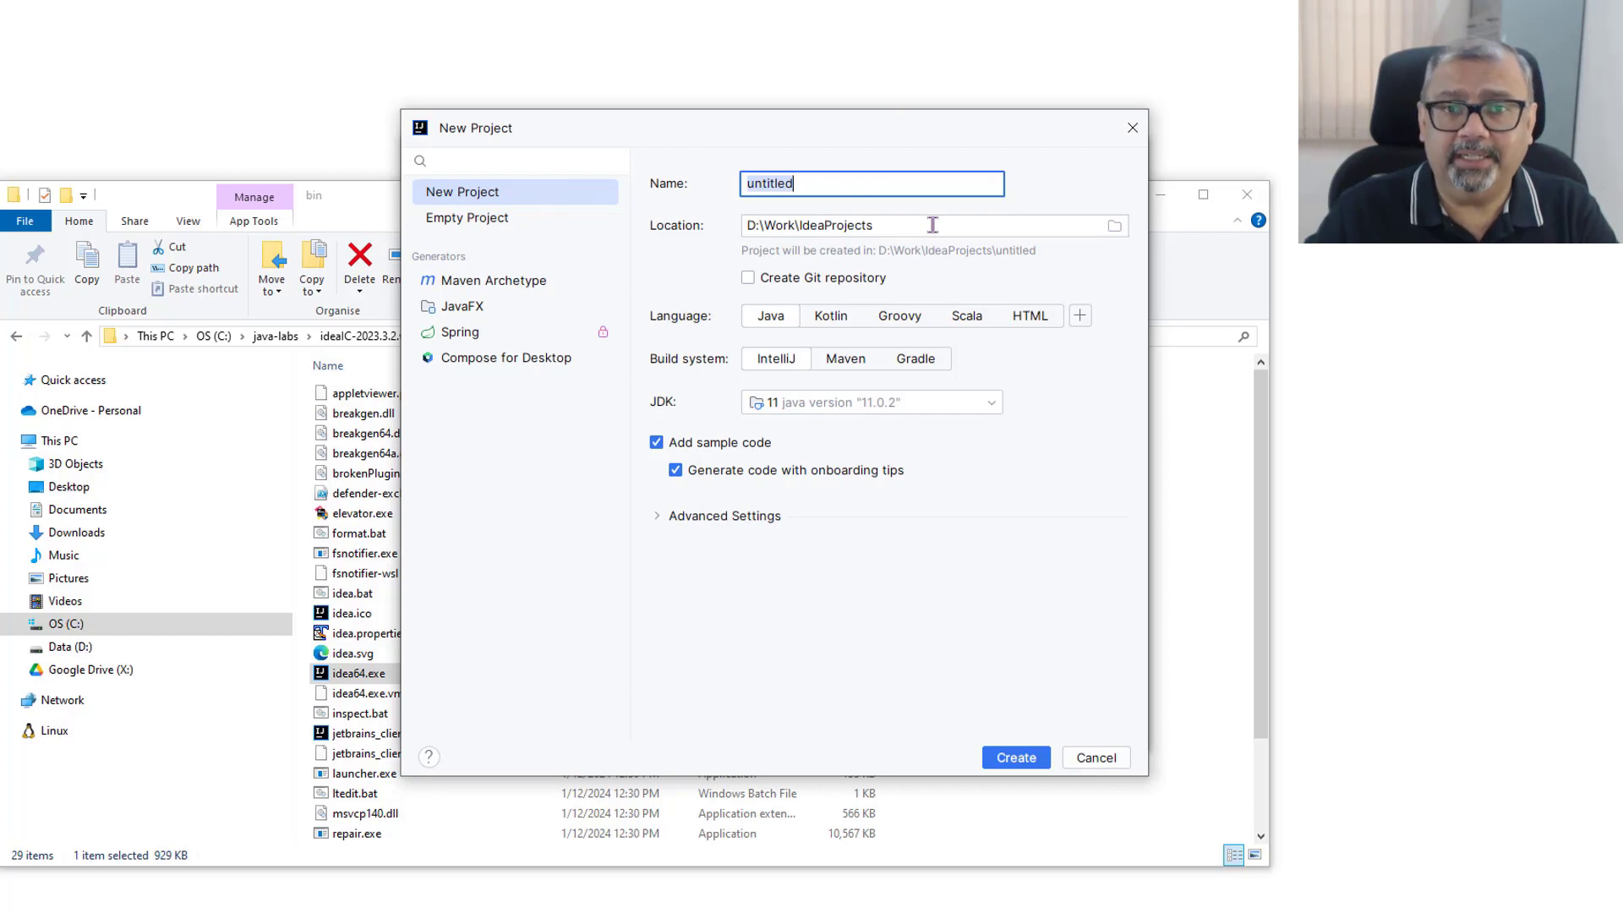
pyautogui.click(824, 181)
pyautogui.moveTo(823, 181); pyautogui.dragTo(712, 180)
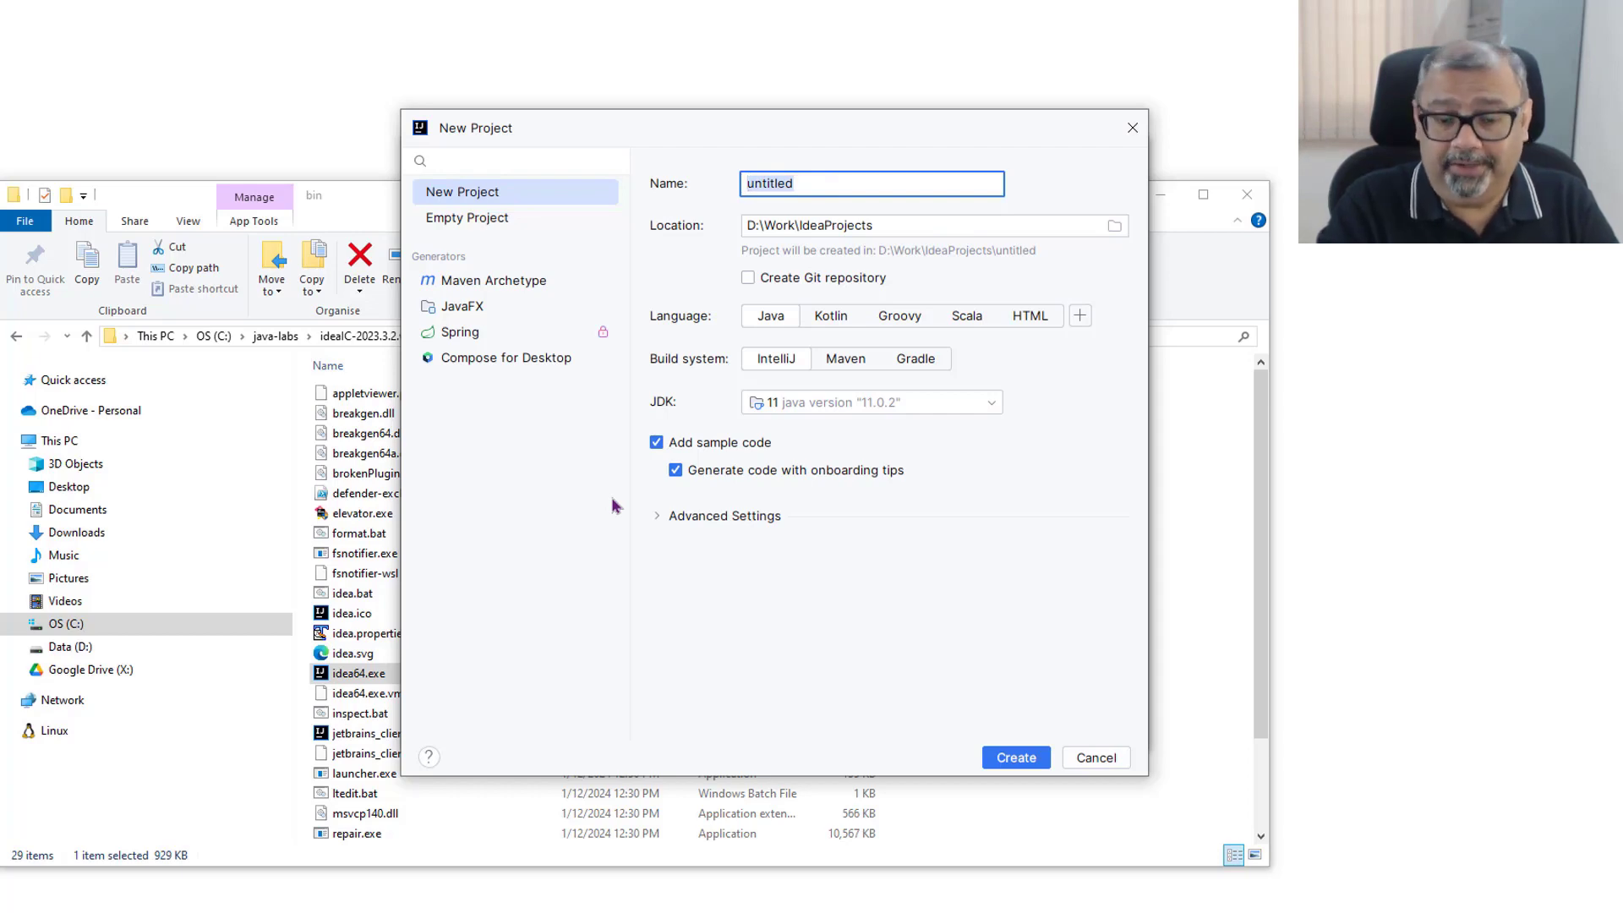
pyautogui.write('JavaEss')
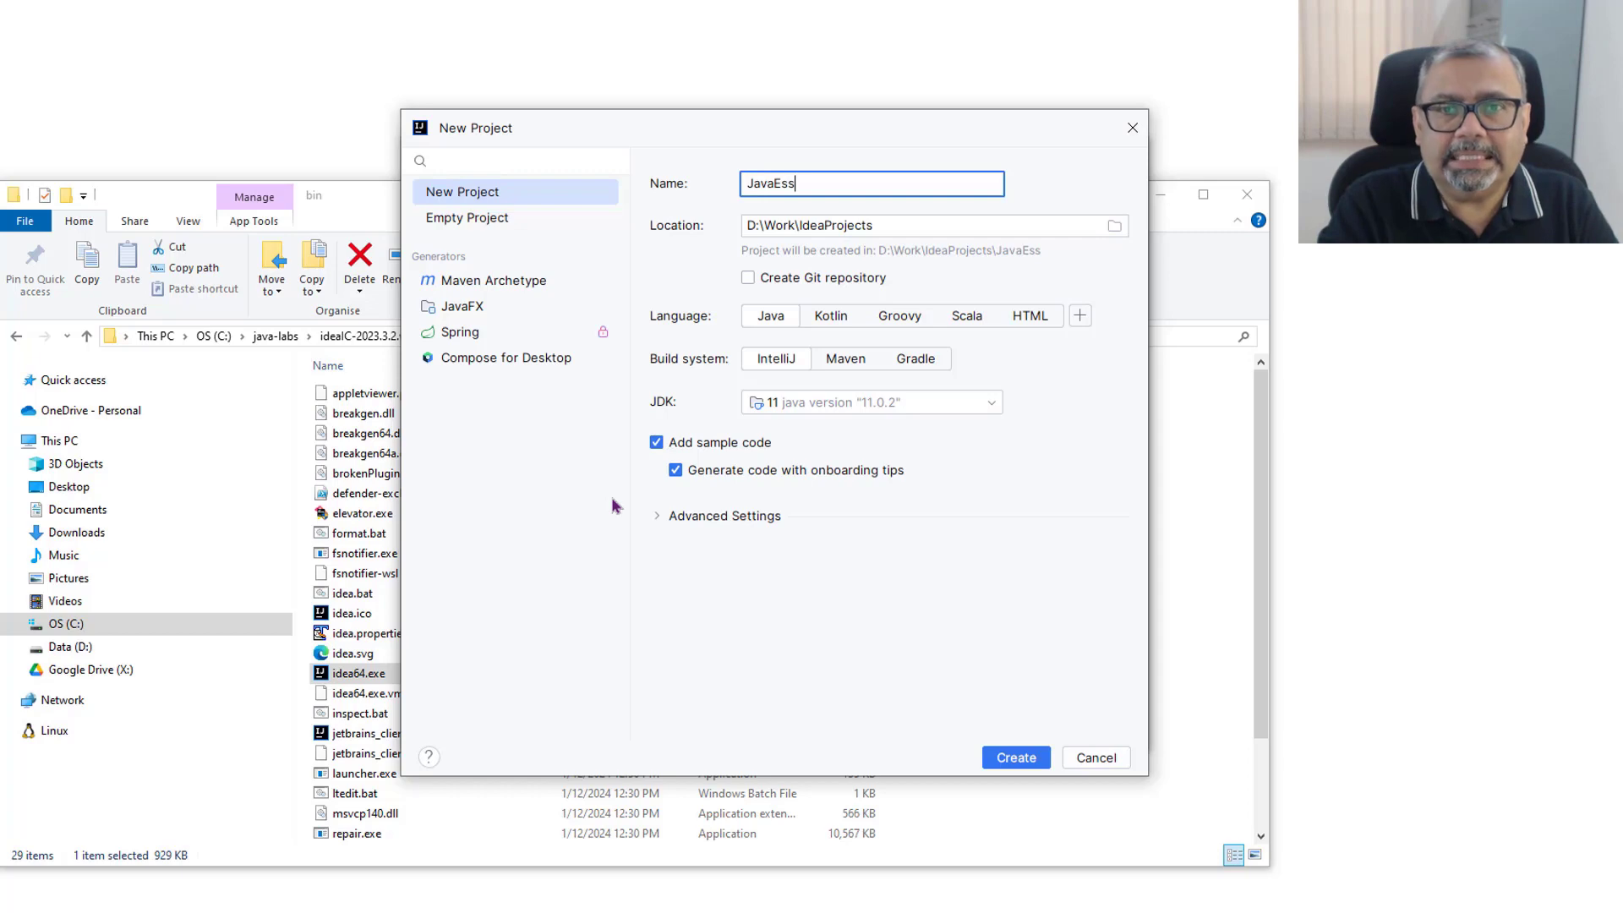
pyautogui.write('Blueprint')
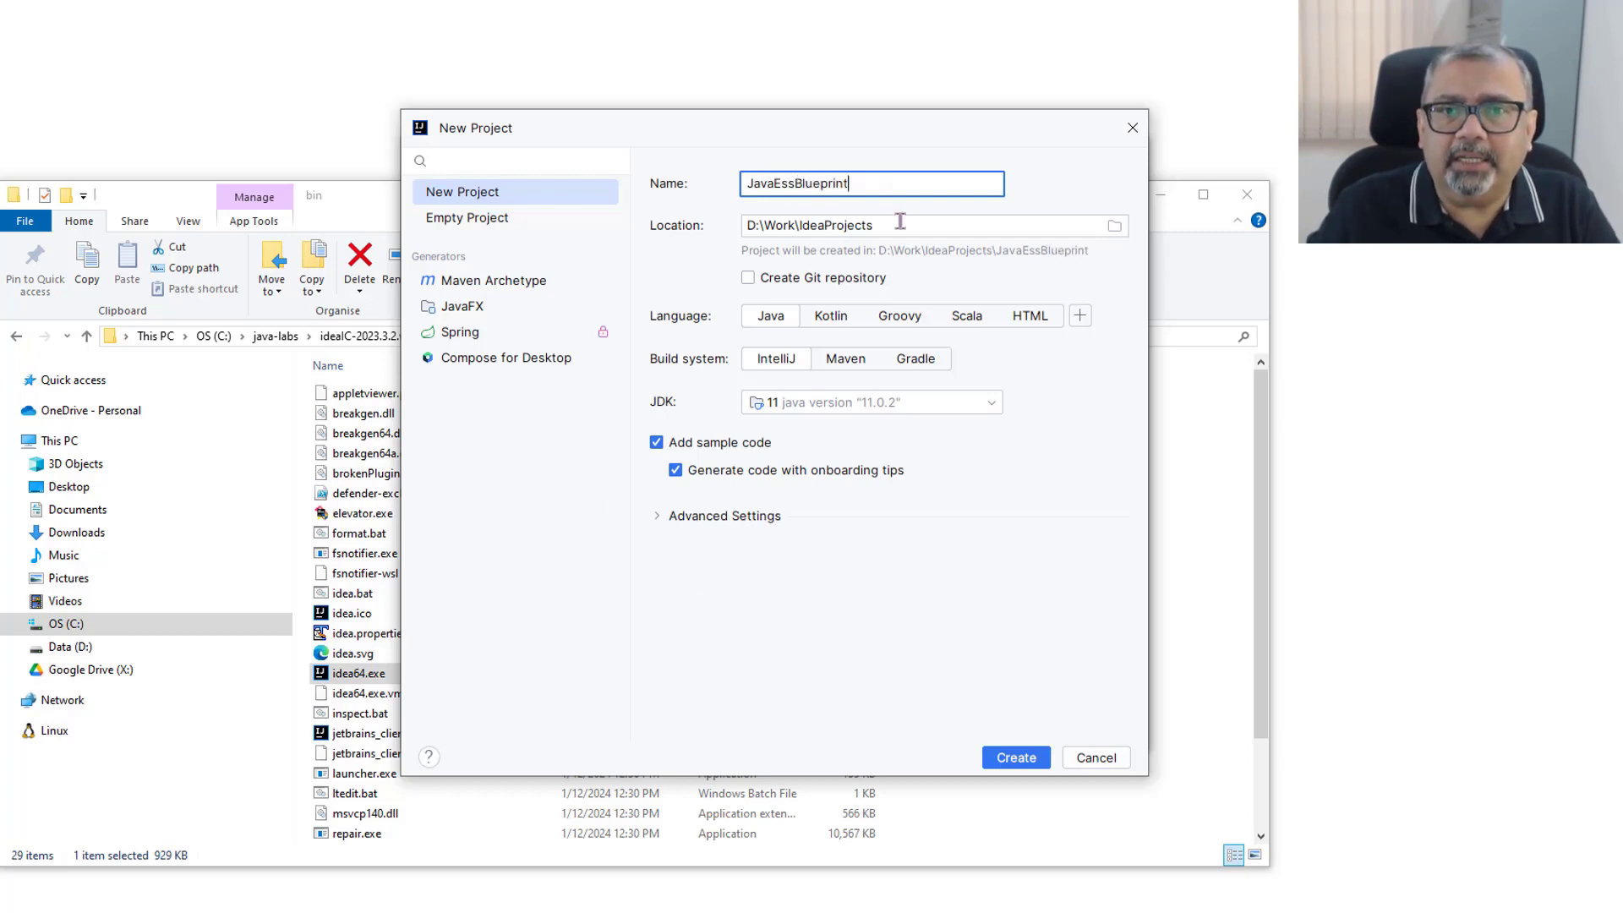
# - Set the new project's location to the C:\java-labs folder
pyautogui.click(1110, 228)
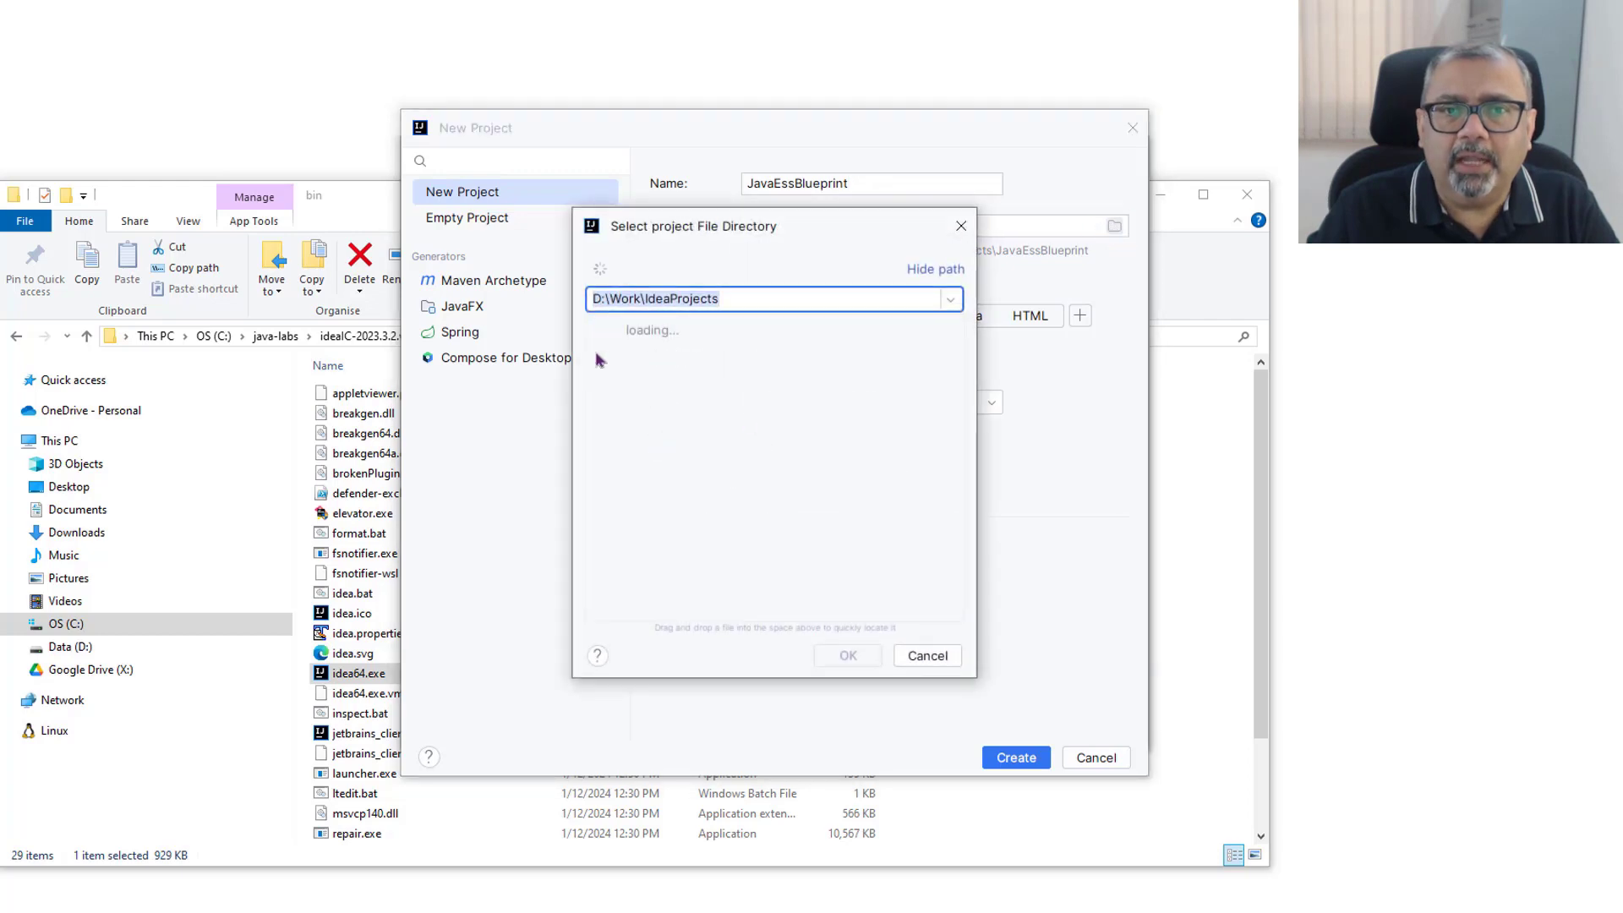
pyautogui.press('BackSpace')
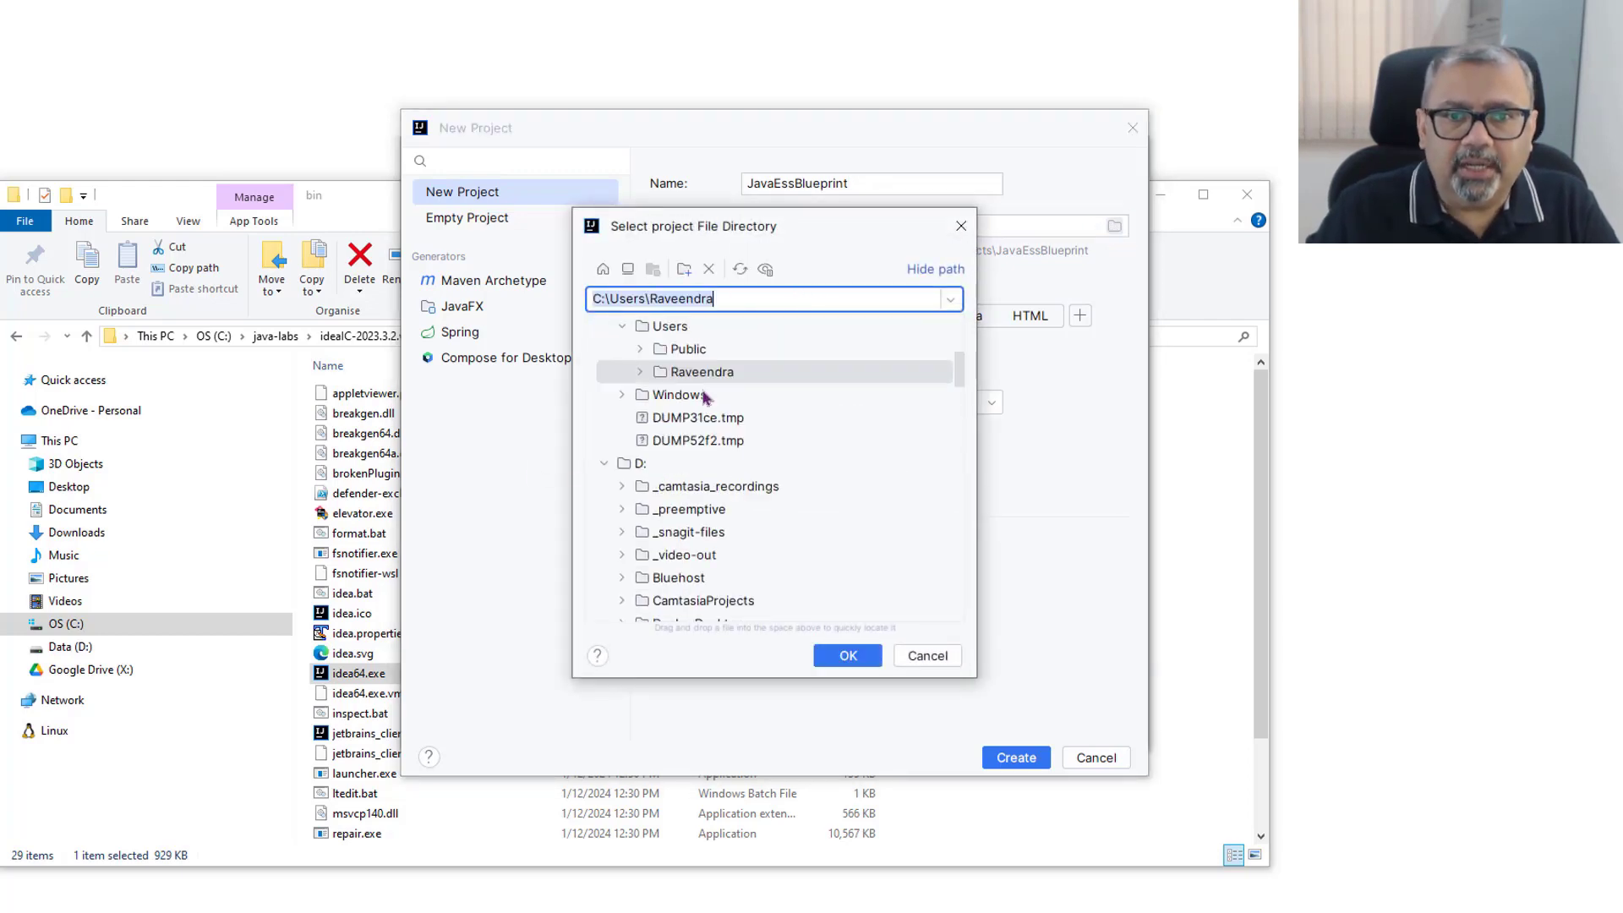
pyautogui.scroll(5, 718, 427)
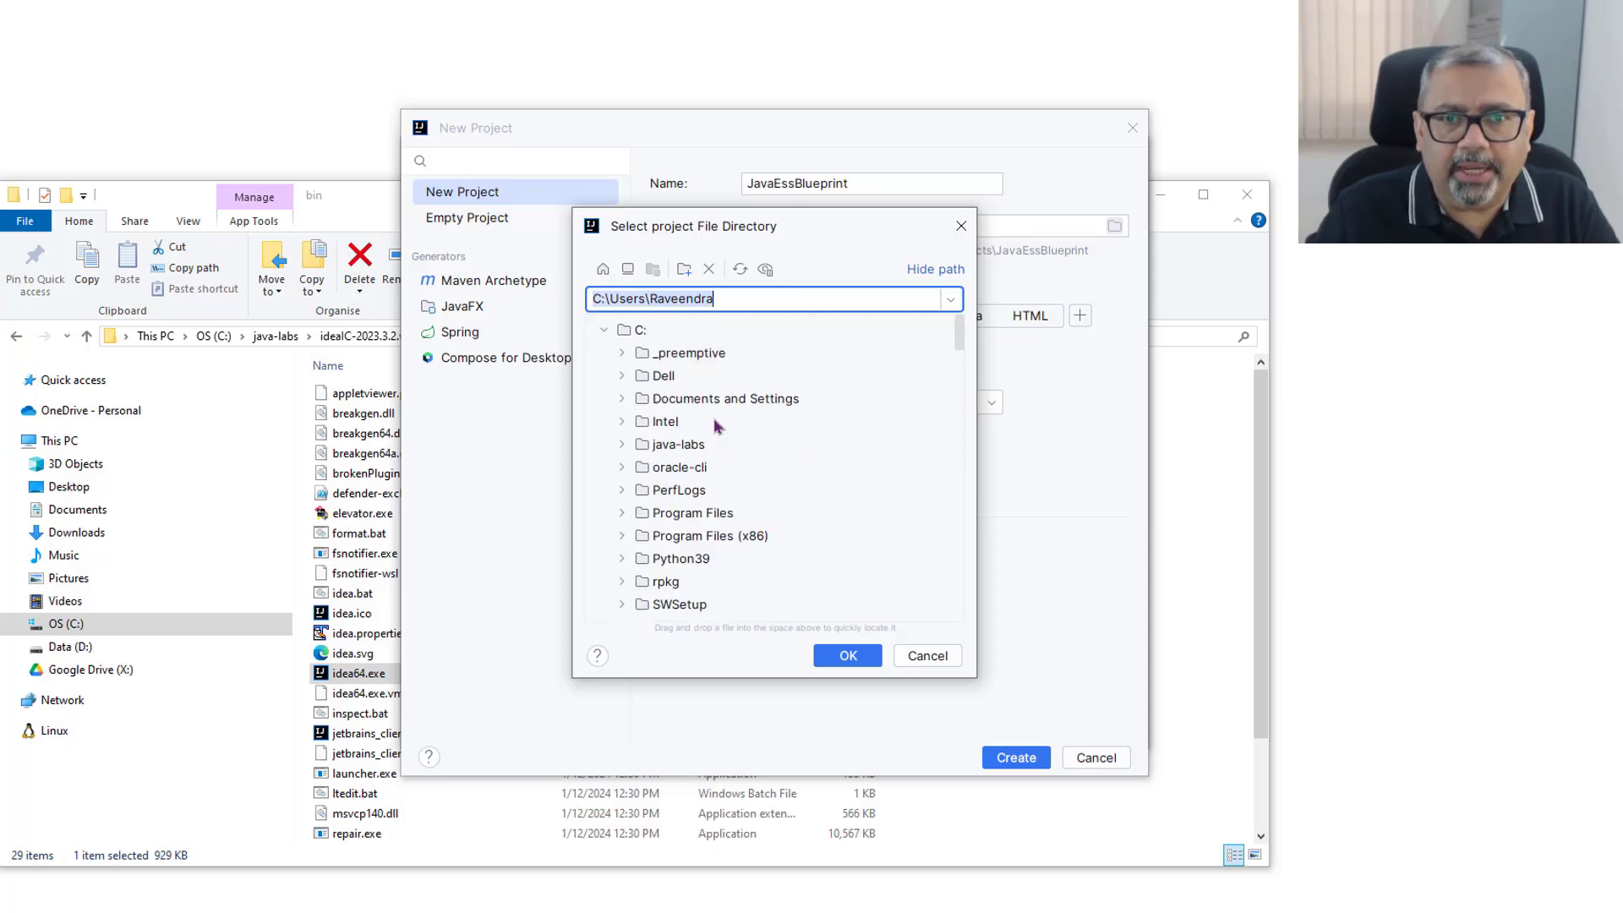
pyautogui.click(693, 446)
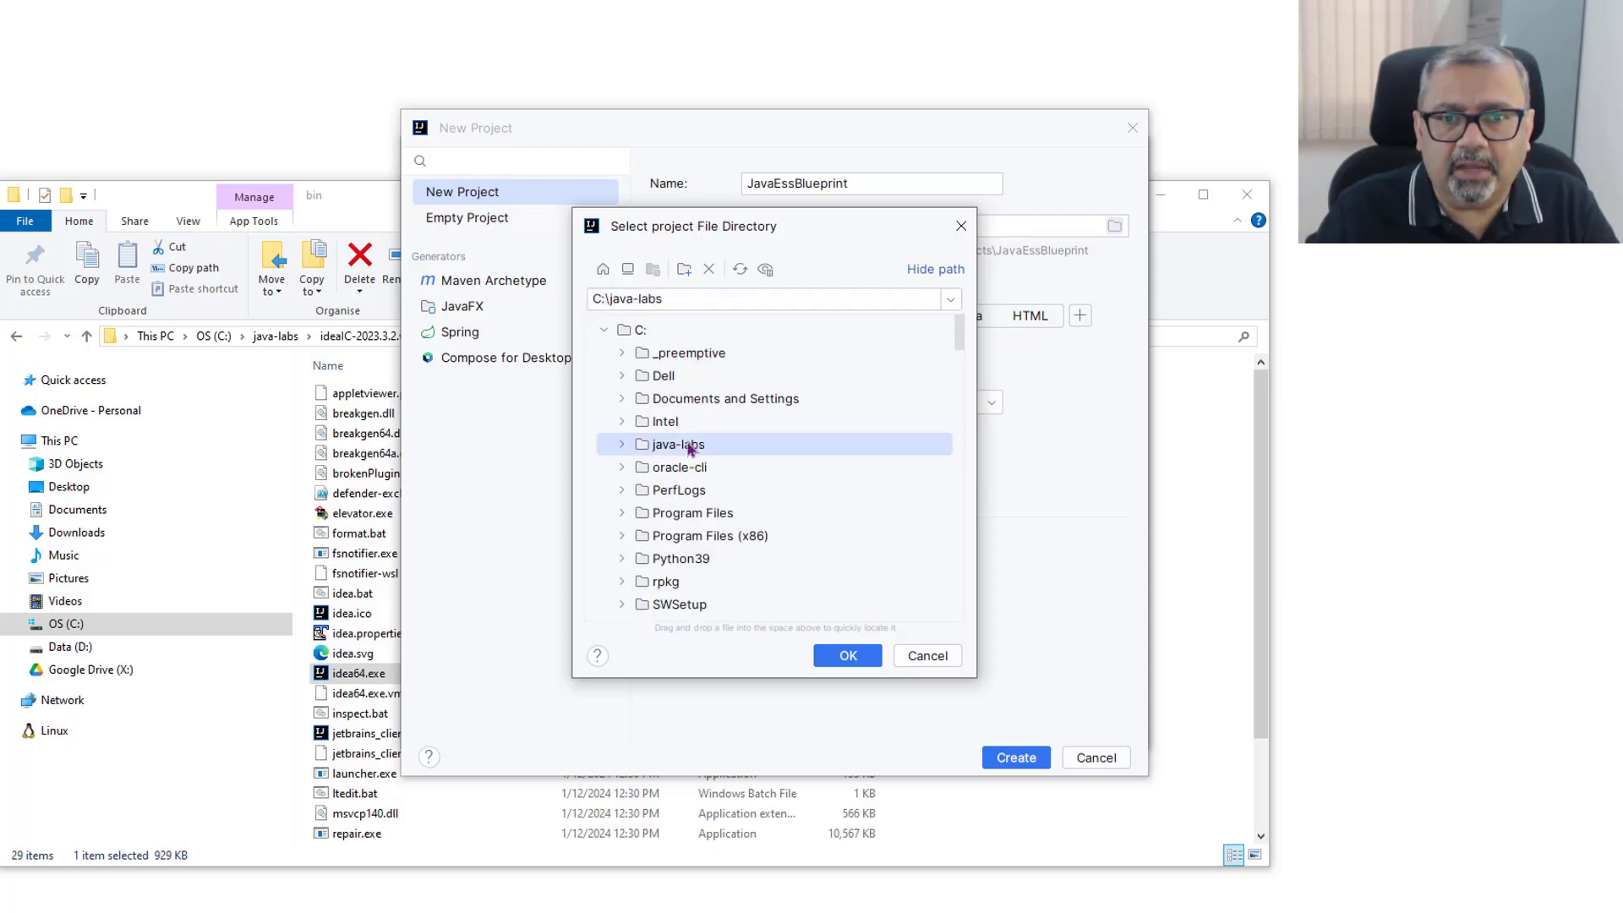
pyautogui.click(844, 653)
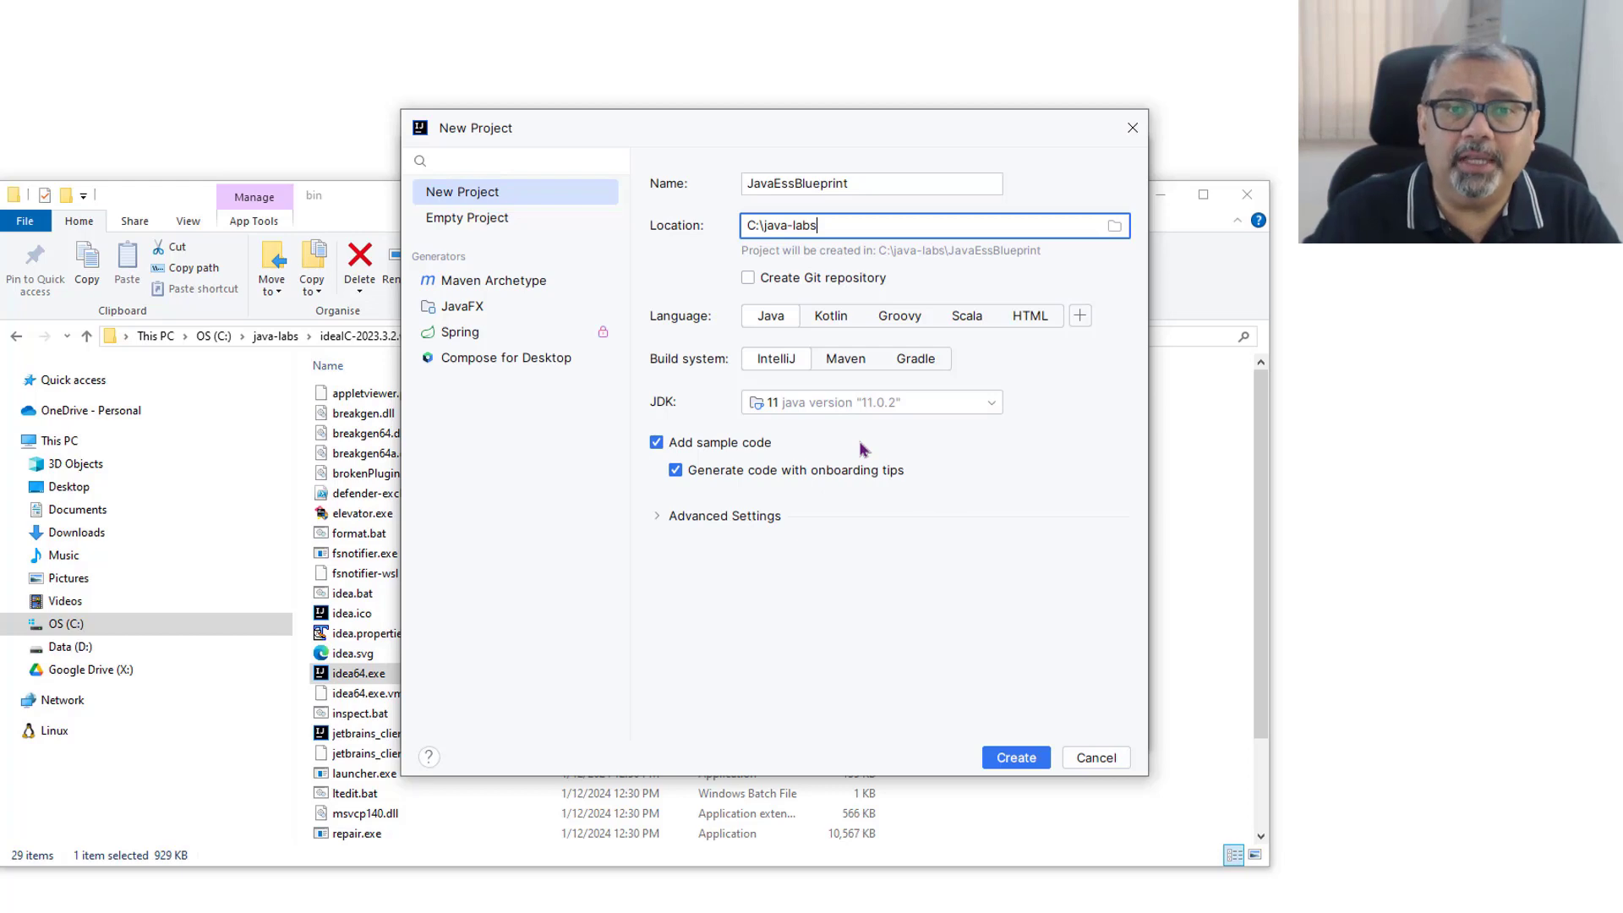
# - Add C:\java-labs\jdk-21.0.1 as the project's JDK and create the project with sample code
pyautogui.click(989, 406)
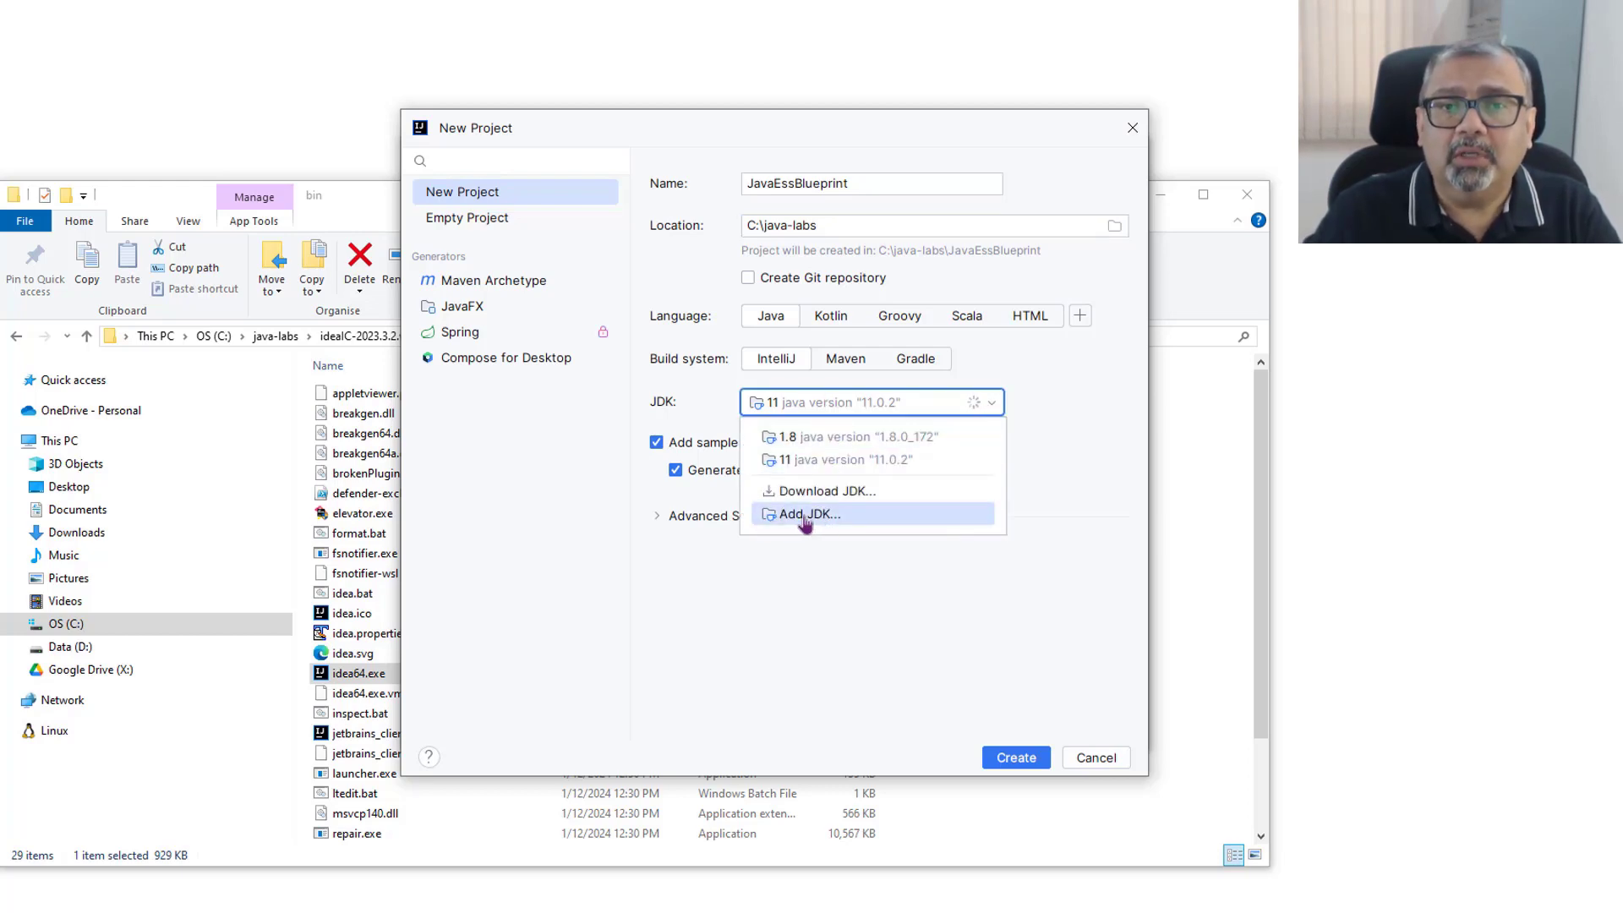
pyautogui.click(866, 524)
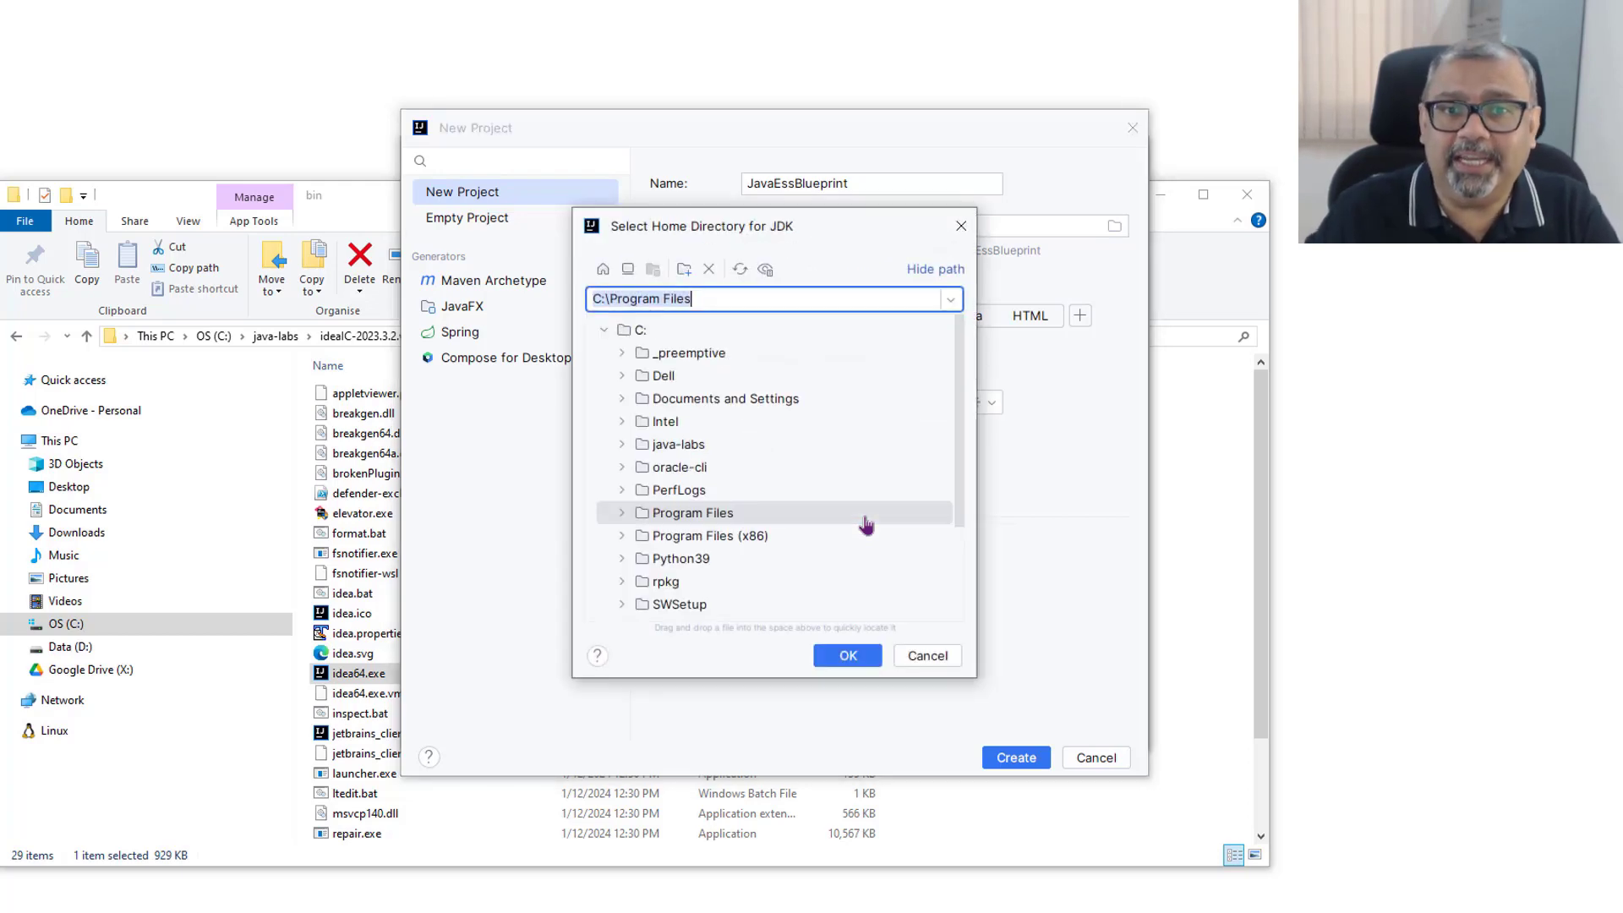
pyautogui.click(624, 444)
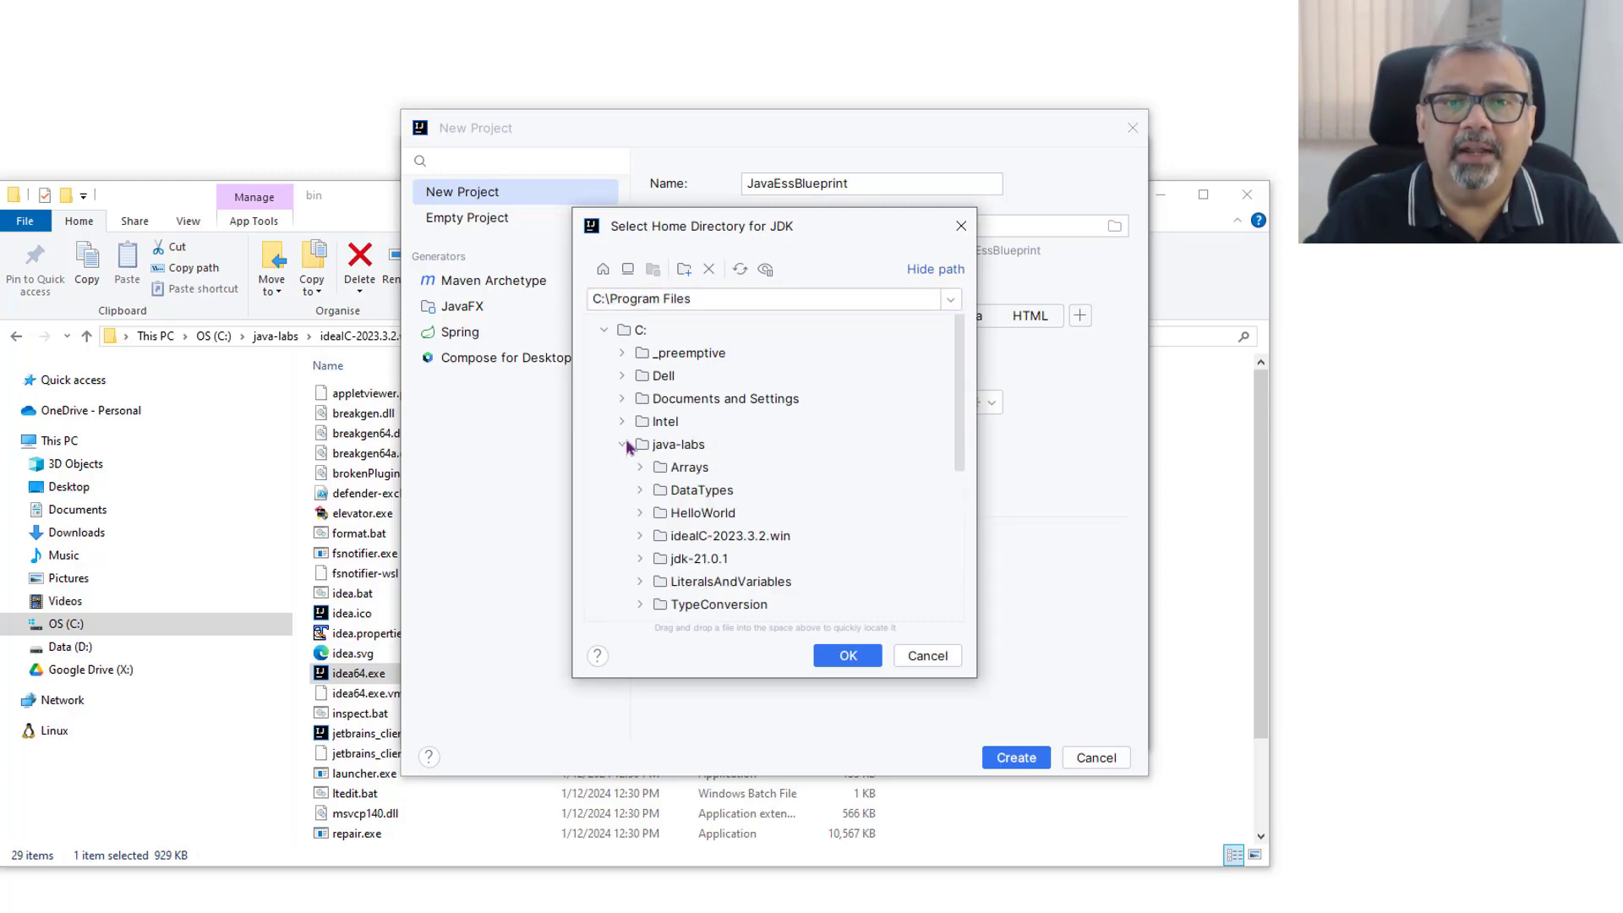
pyautogui.click(710, 562)
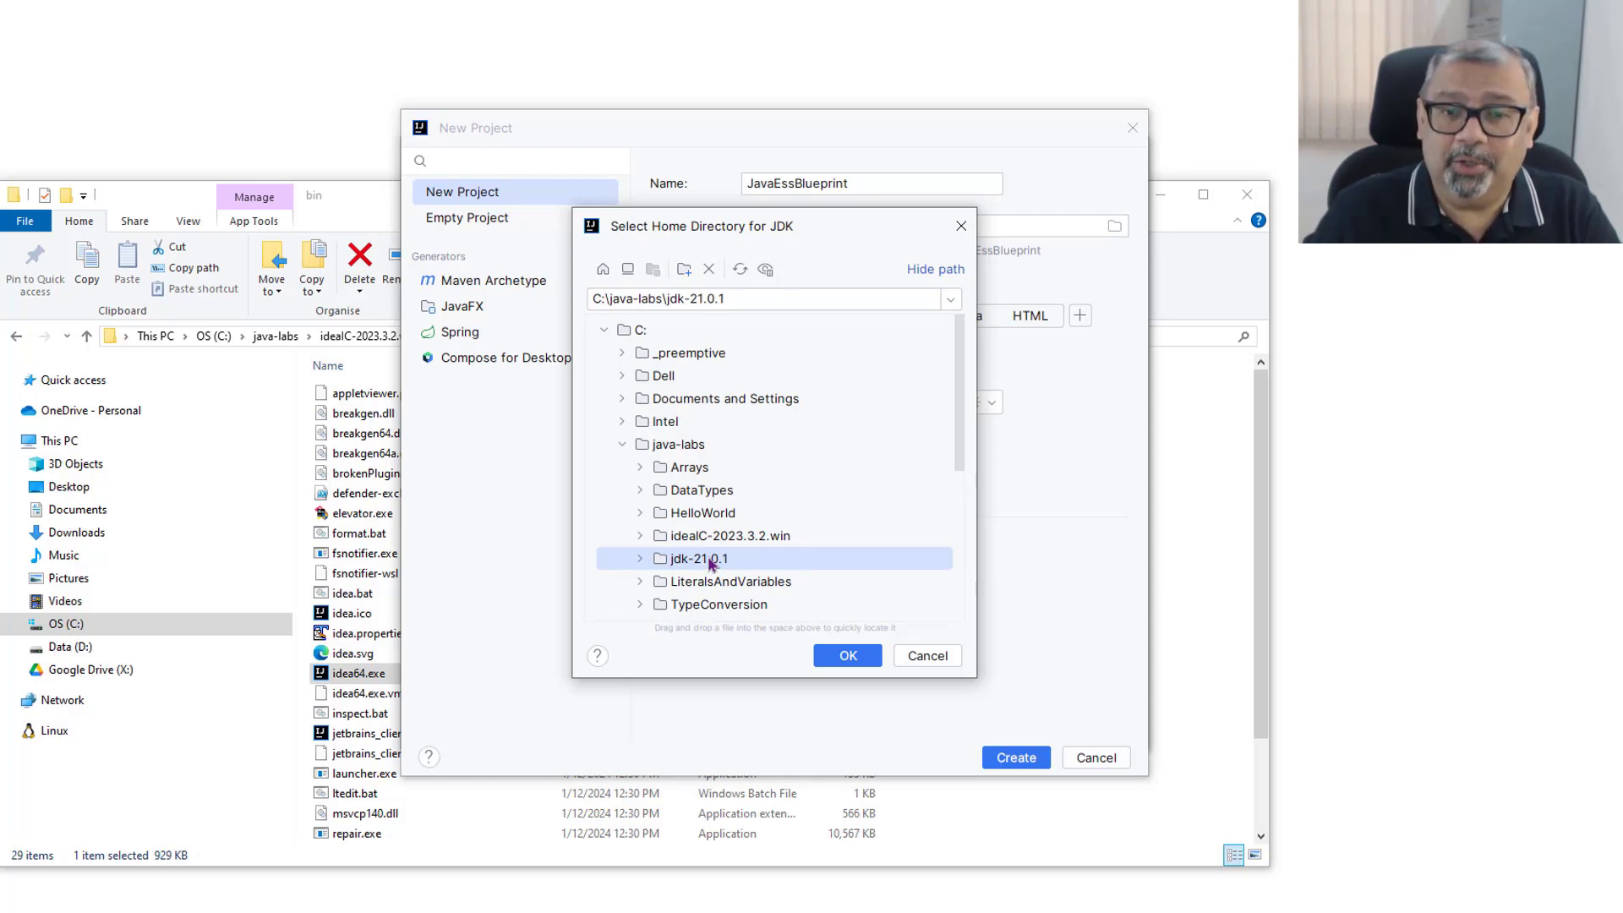
pyautogui.click(845, 658)
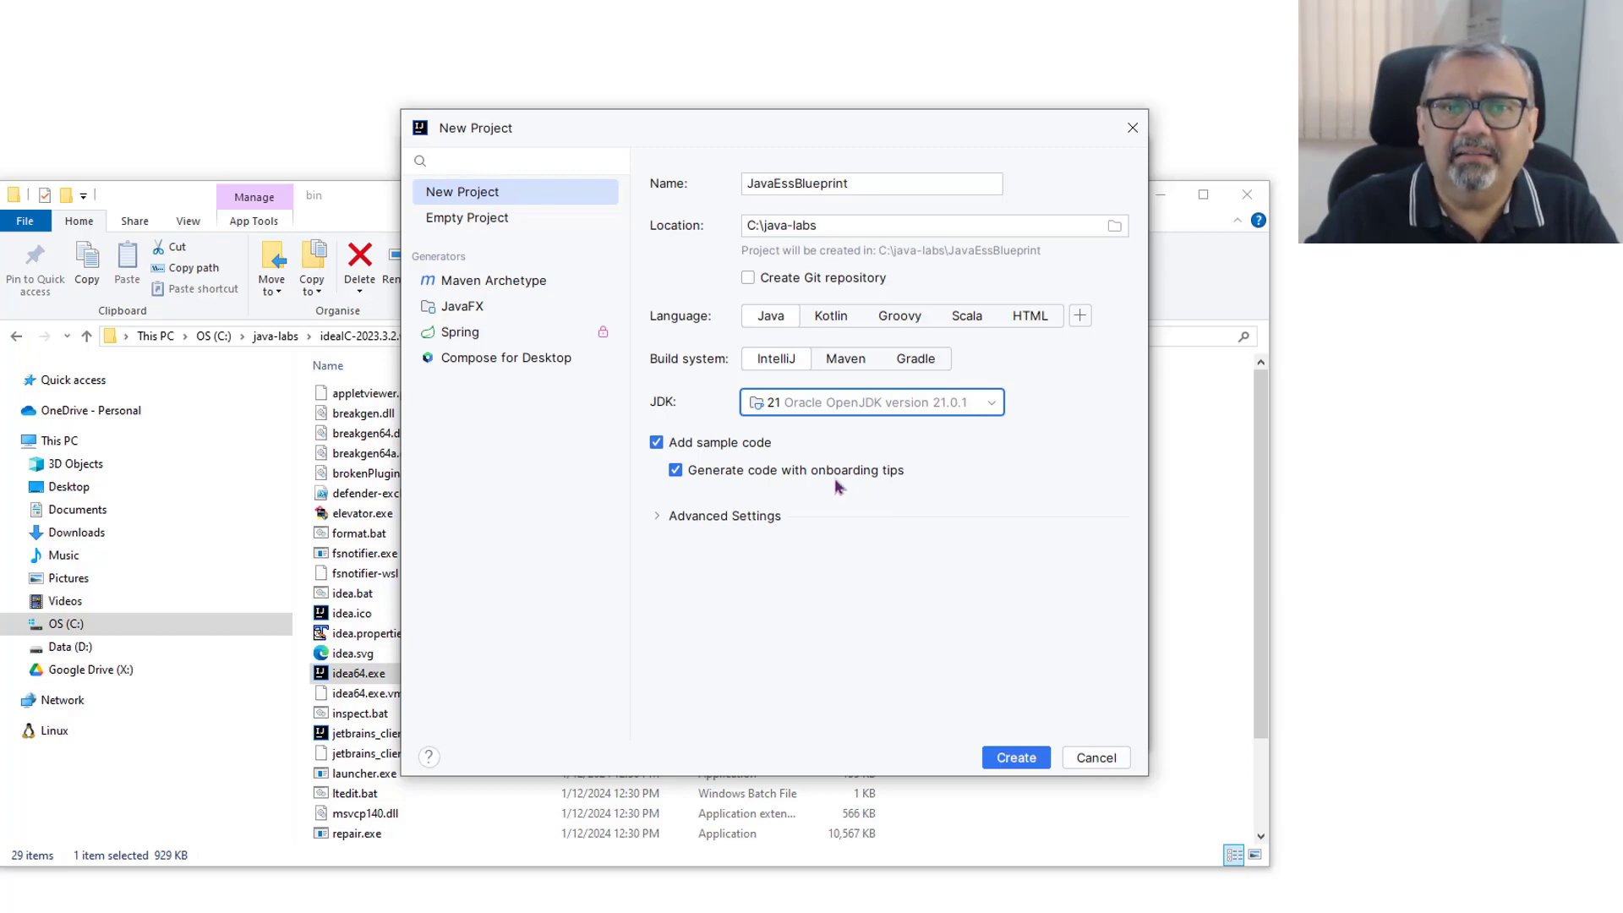
pyautogui.click(1017, 758)
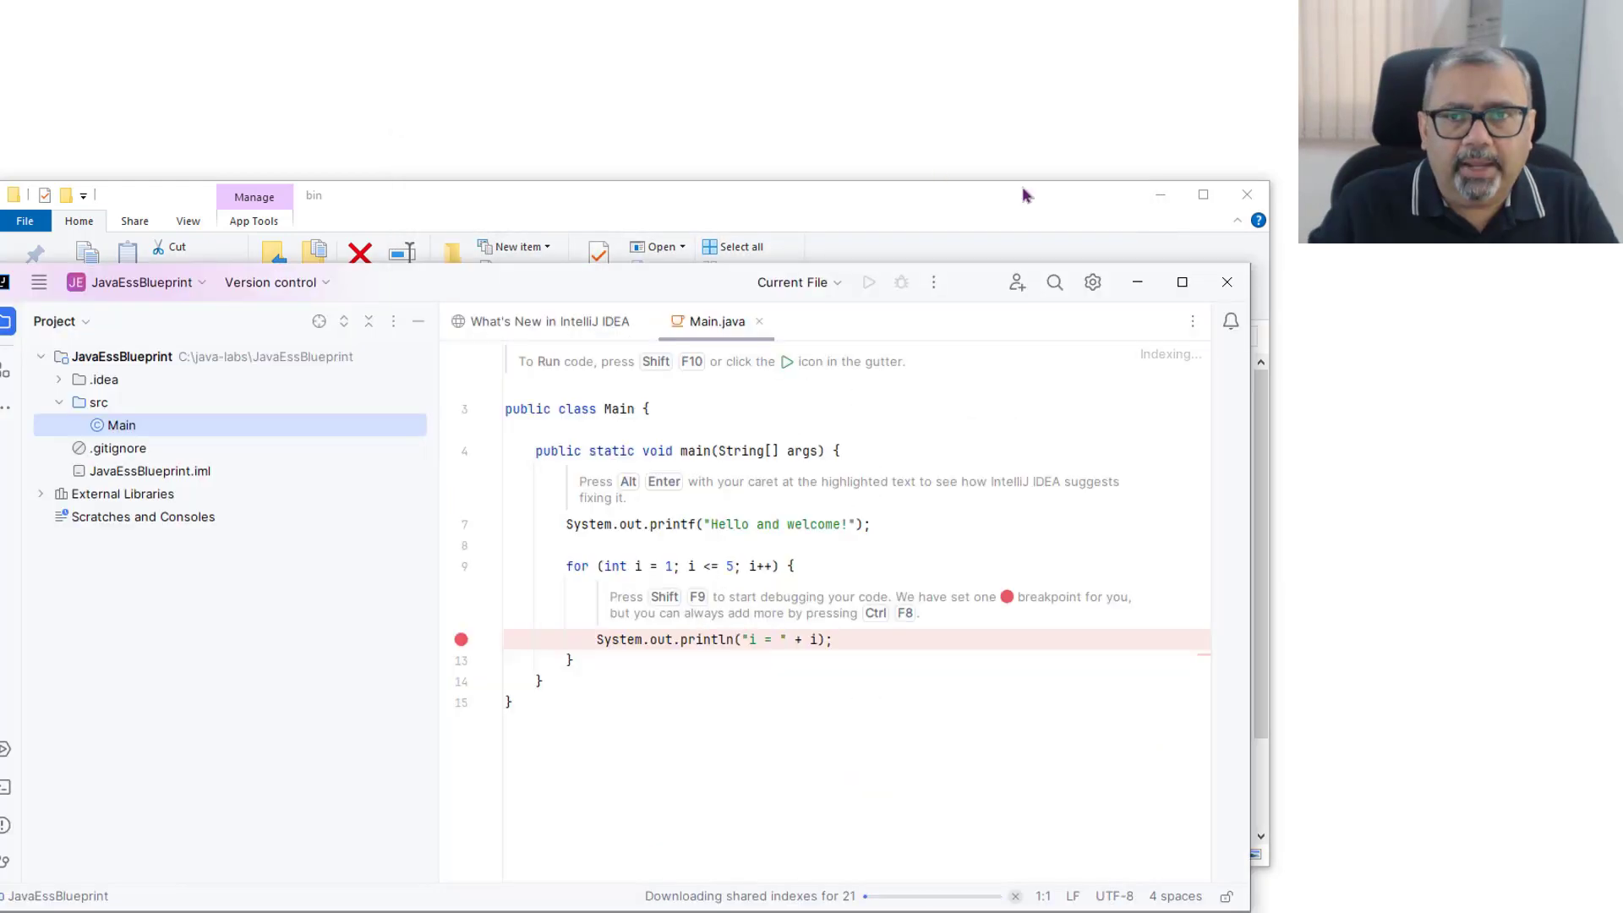
# - Minimize the File Explorer window and move the IDE window higher on the desktop
pyautogui.click(1164, 201)
pyautogui.click(1164, 201)
pyautogui.moveTo(667, 273); pyautogui.dragTo(702, 196)
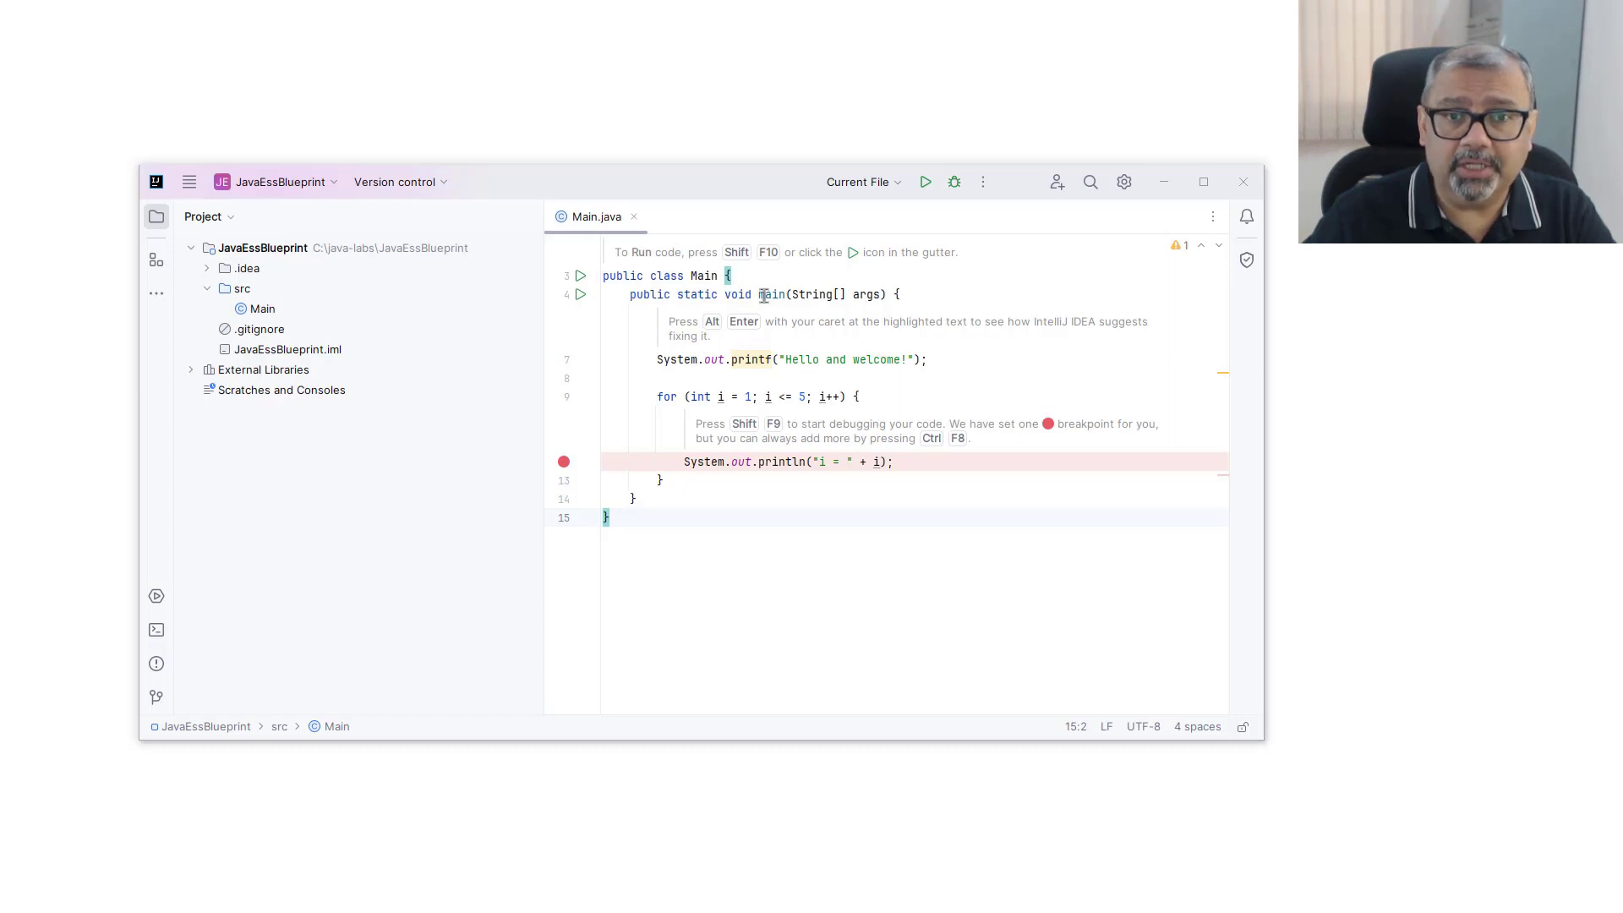
# - Examine the generated sample code of the main method in Main.java
pyautogui.moveTo(624, 294); pyautogui.dragTo(754, 490)
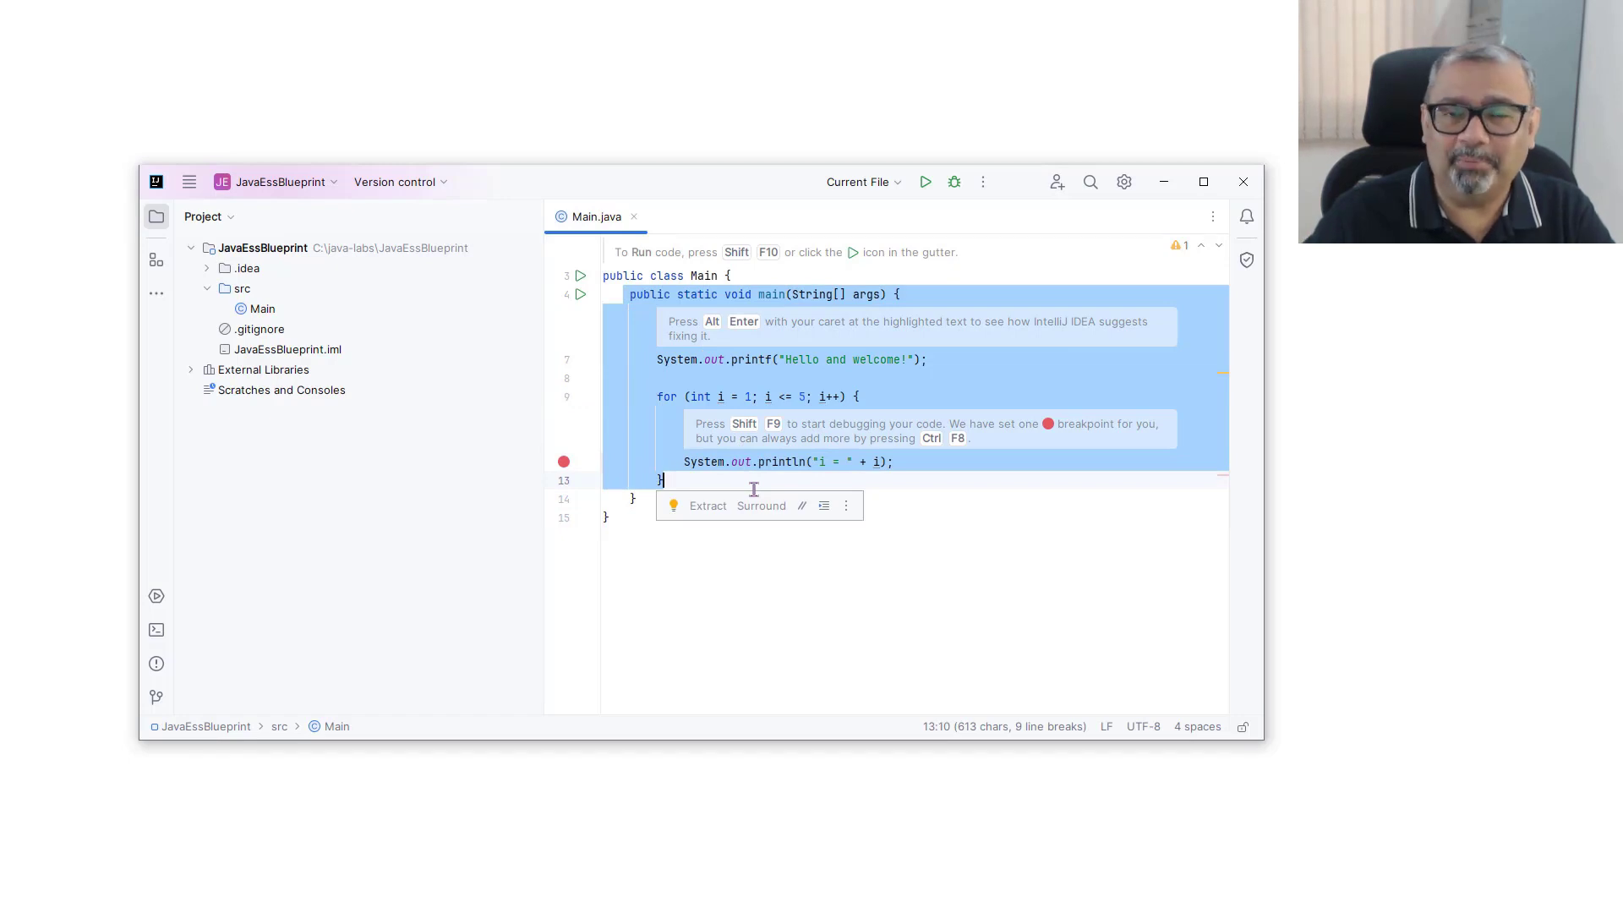
pyautogui.click(809, 359)
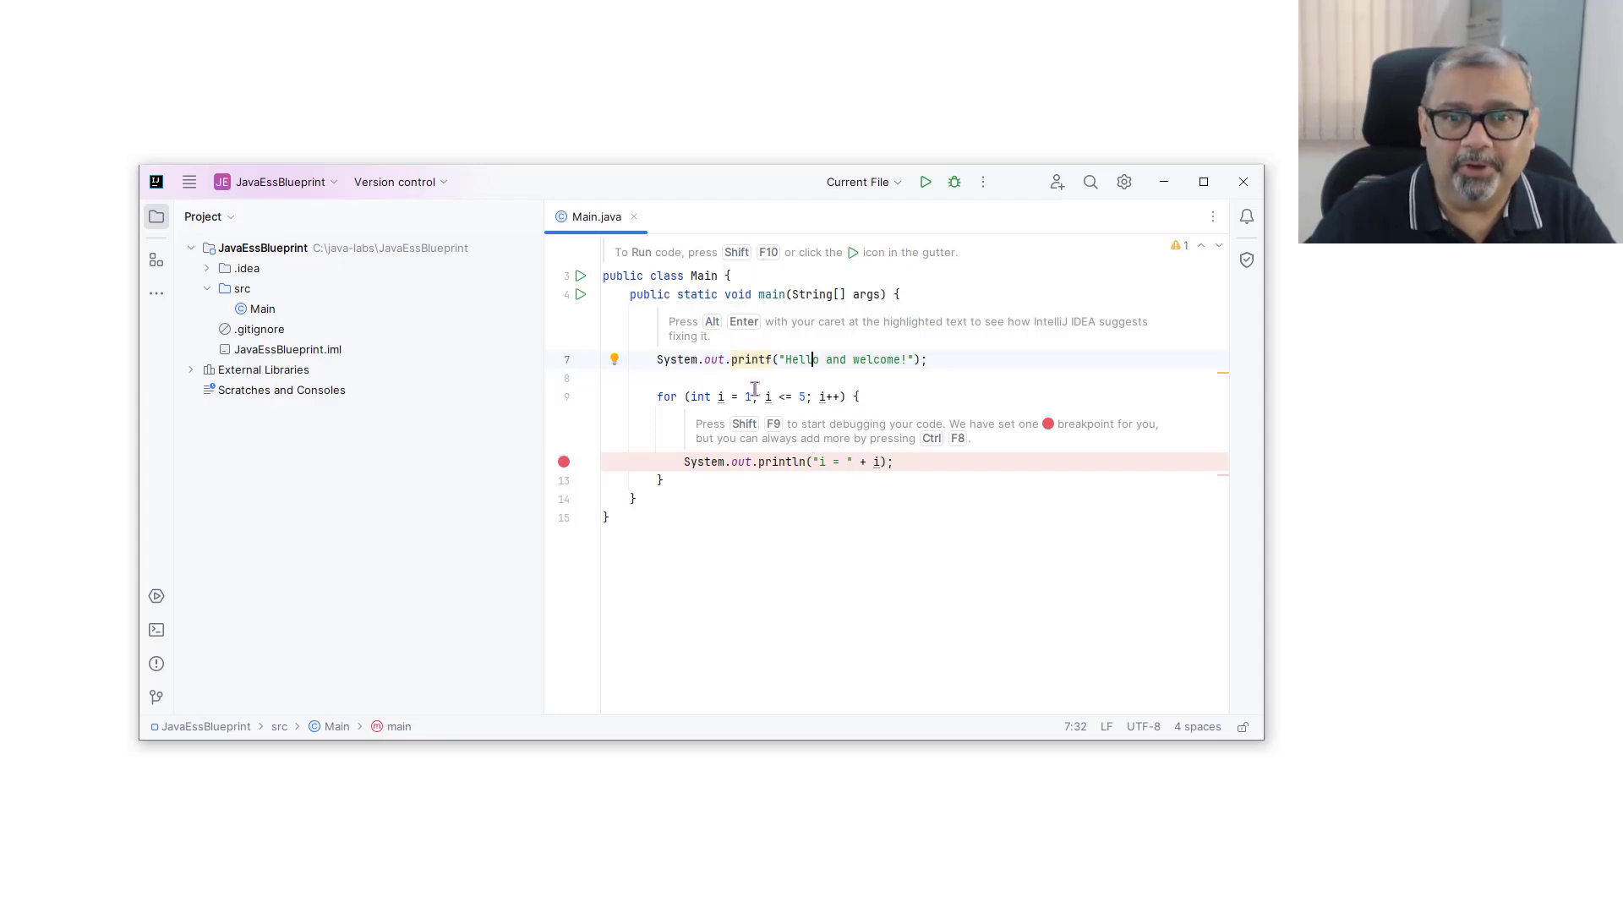
pyautogui.click(773, 508)
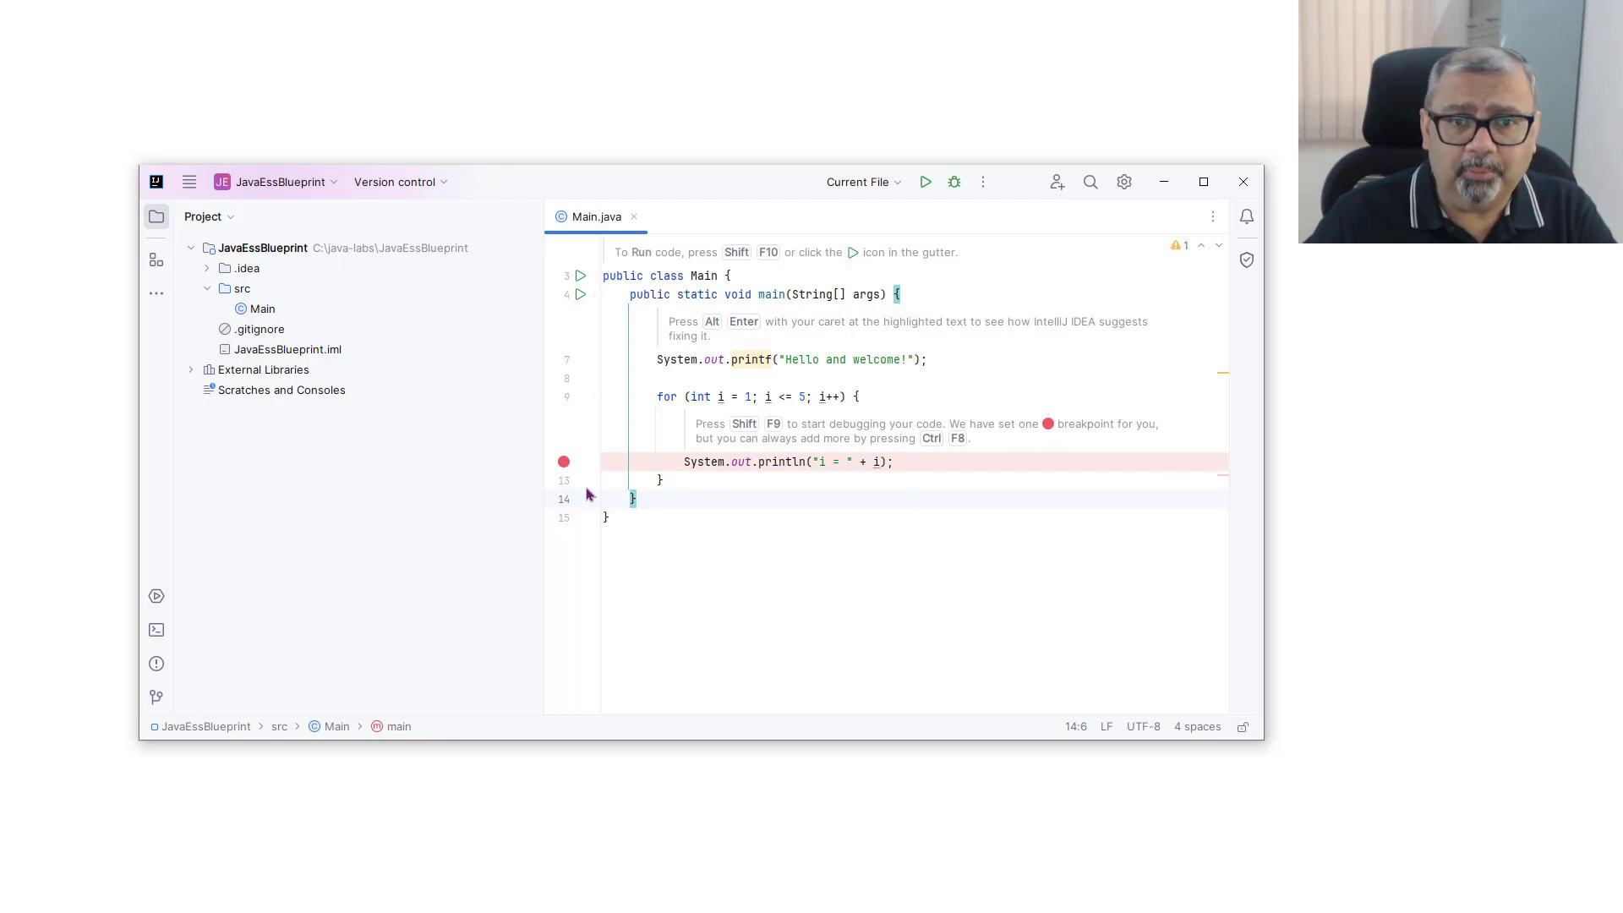
# - Remove the breakpoint on the System.out.println line and delete the whole for loop from the main method
pyautogui.click(564, 462)
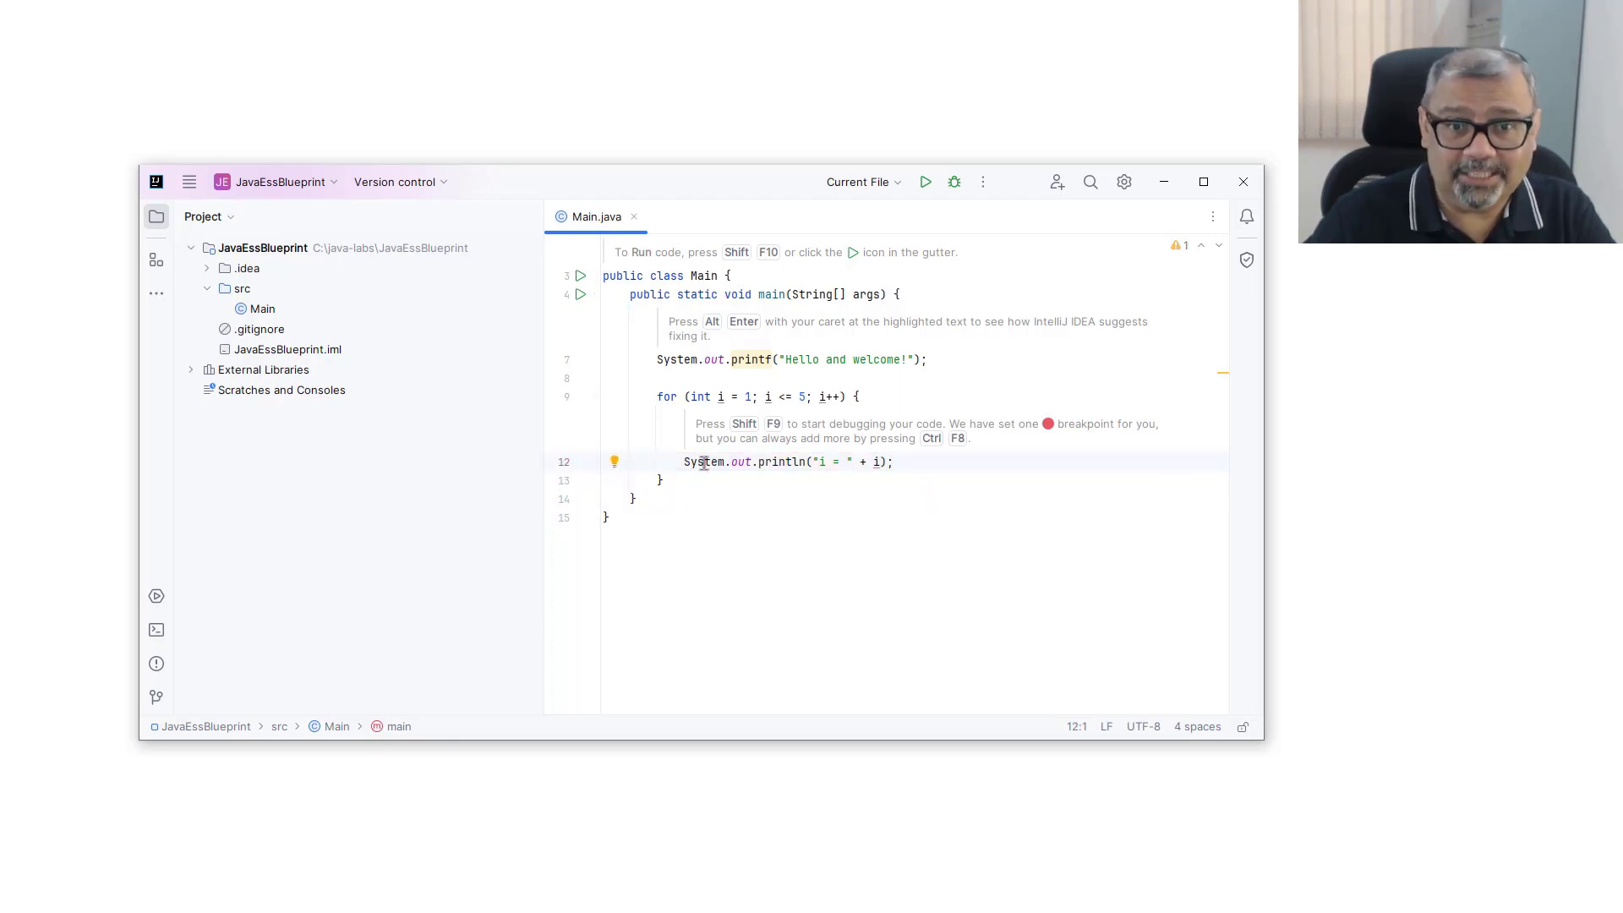
pyautogui.click(736, 397)
pyautogui.press('Home')
pyautogui.press('Home')
pyautogui.hotkey('shift', 'Down')
pyautogui.hotkey('shift', 'Down')
pyautogui.hotkey('shift', 'Down')
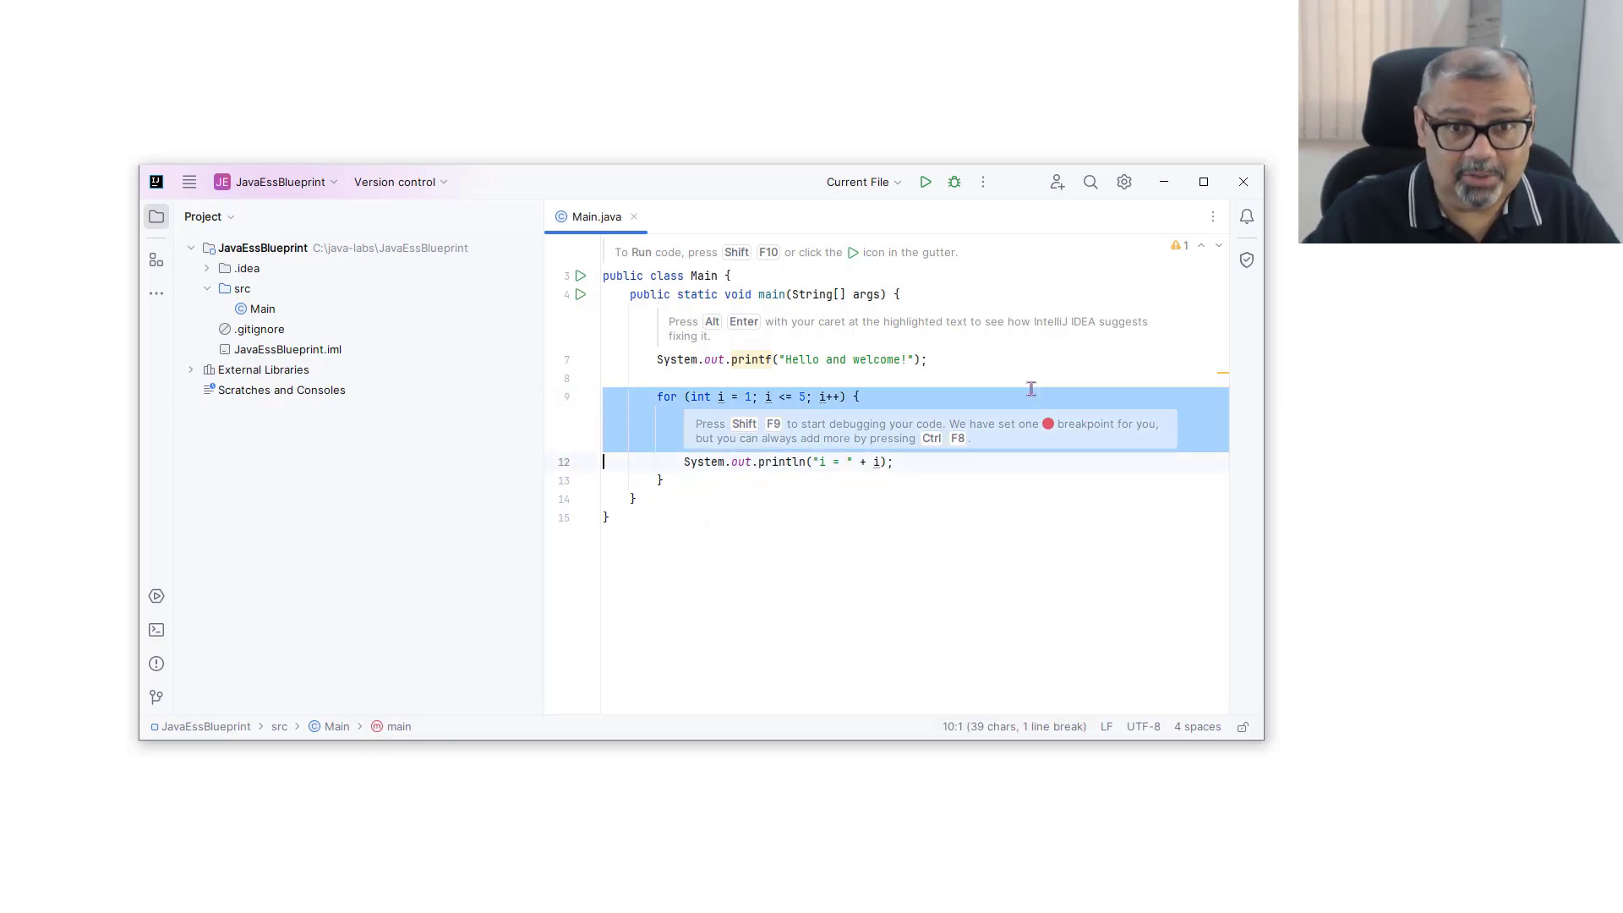
pyautogui.press('Delete')
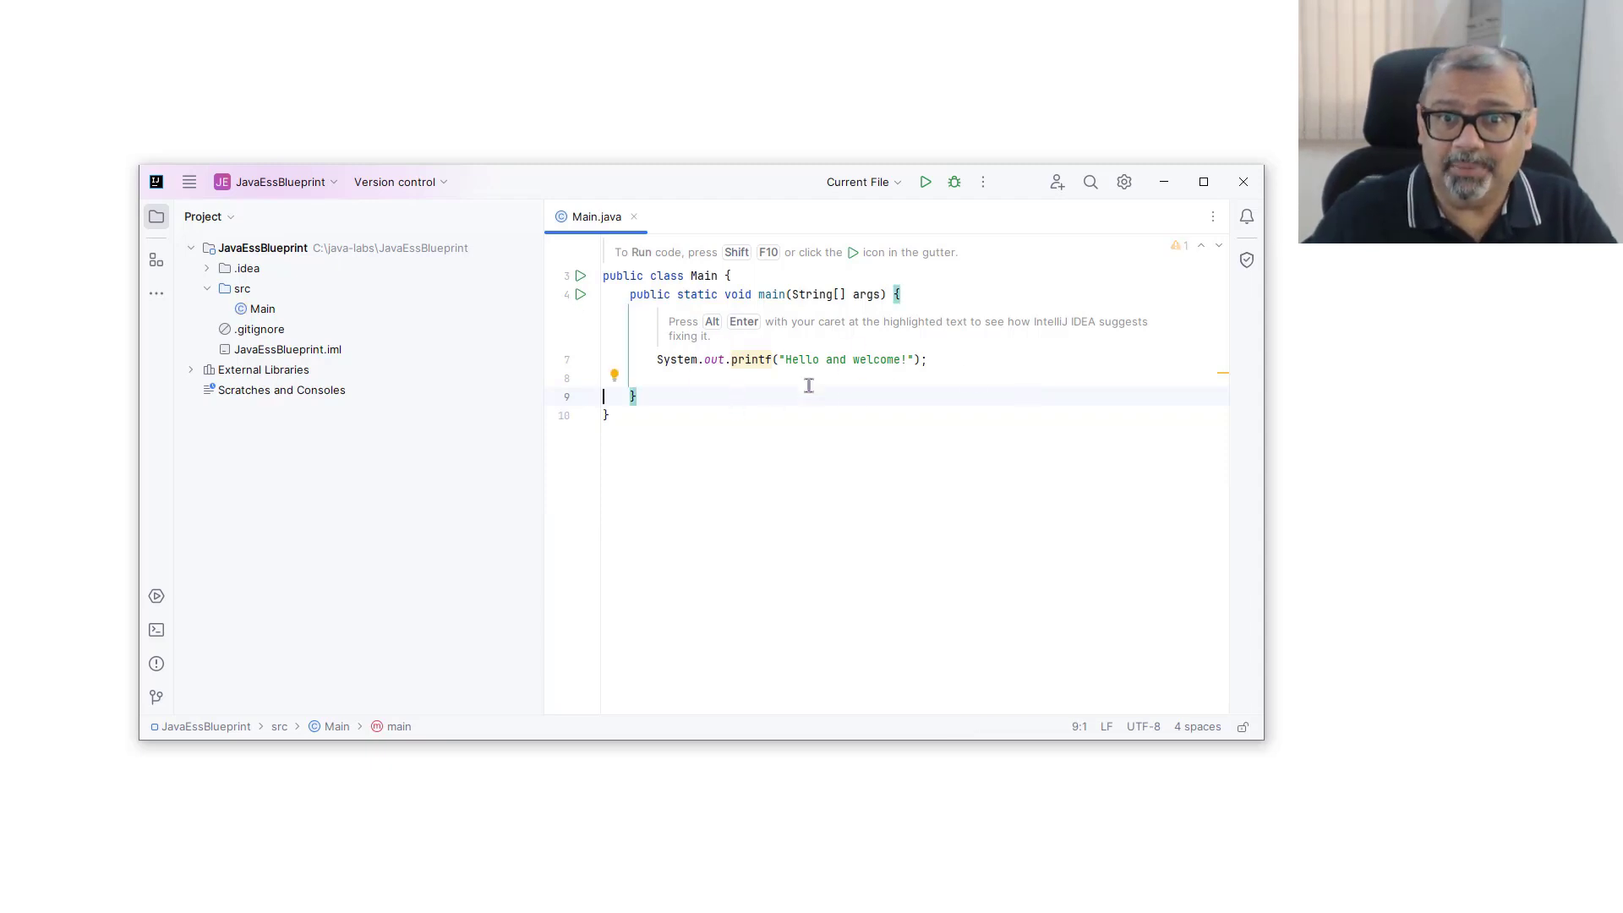
pyautogui.click(809, 424)
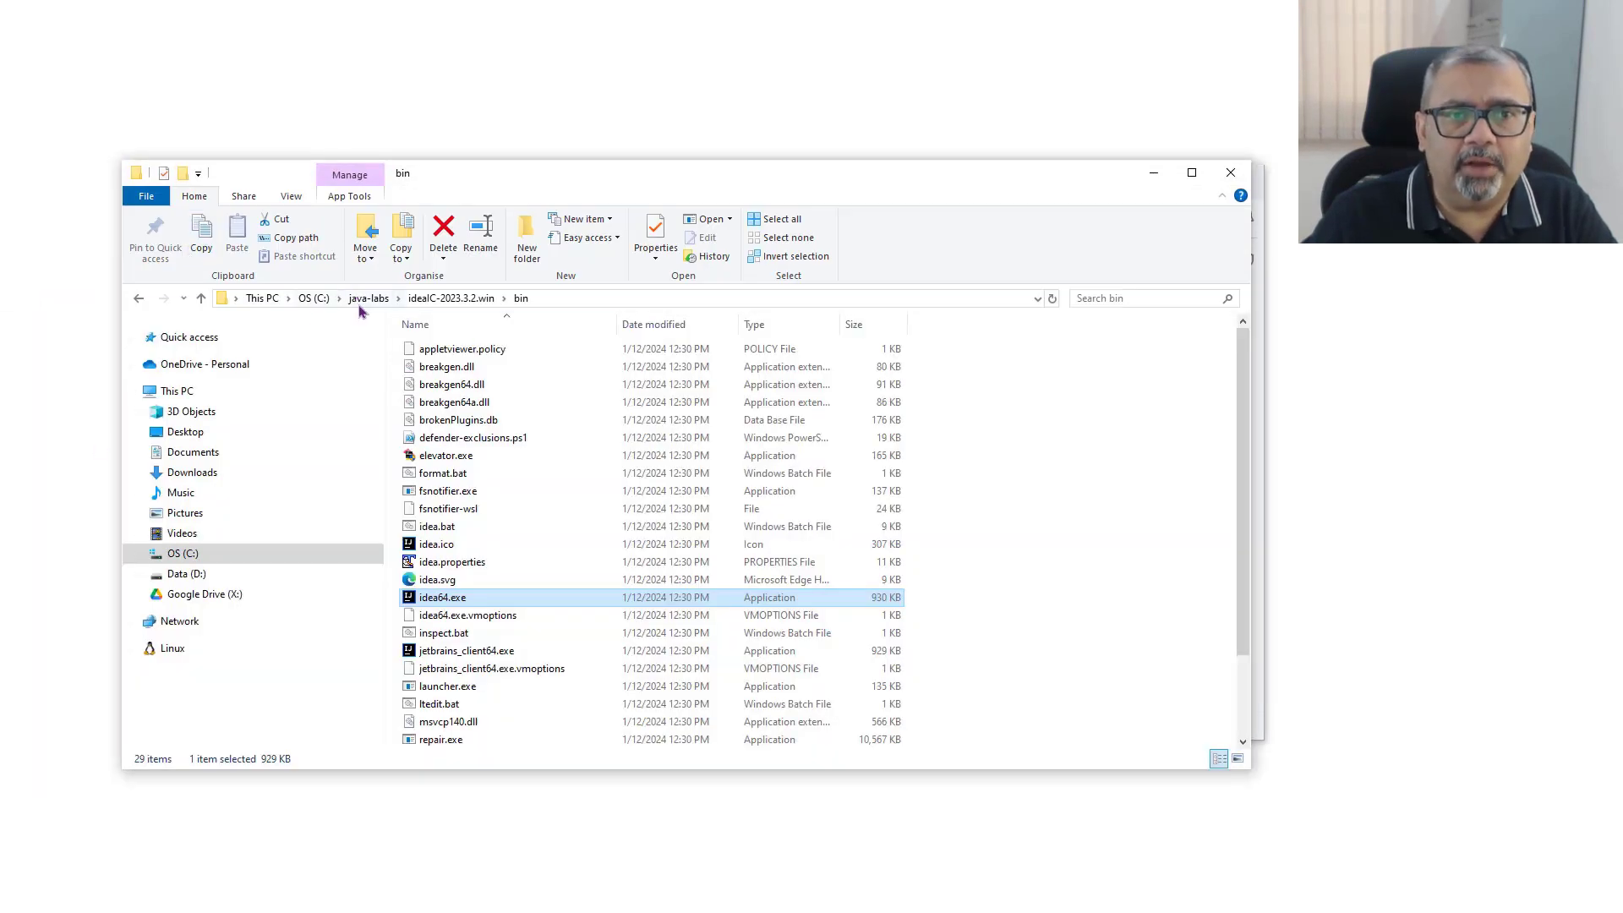
# - Switch to File Explorer and open the JavaEssBlueprint project folder inside C:\java-labs
pyautogui.click(364, 300)
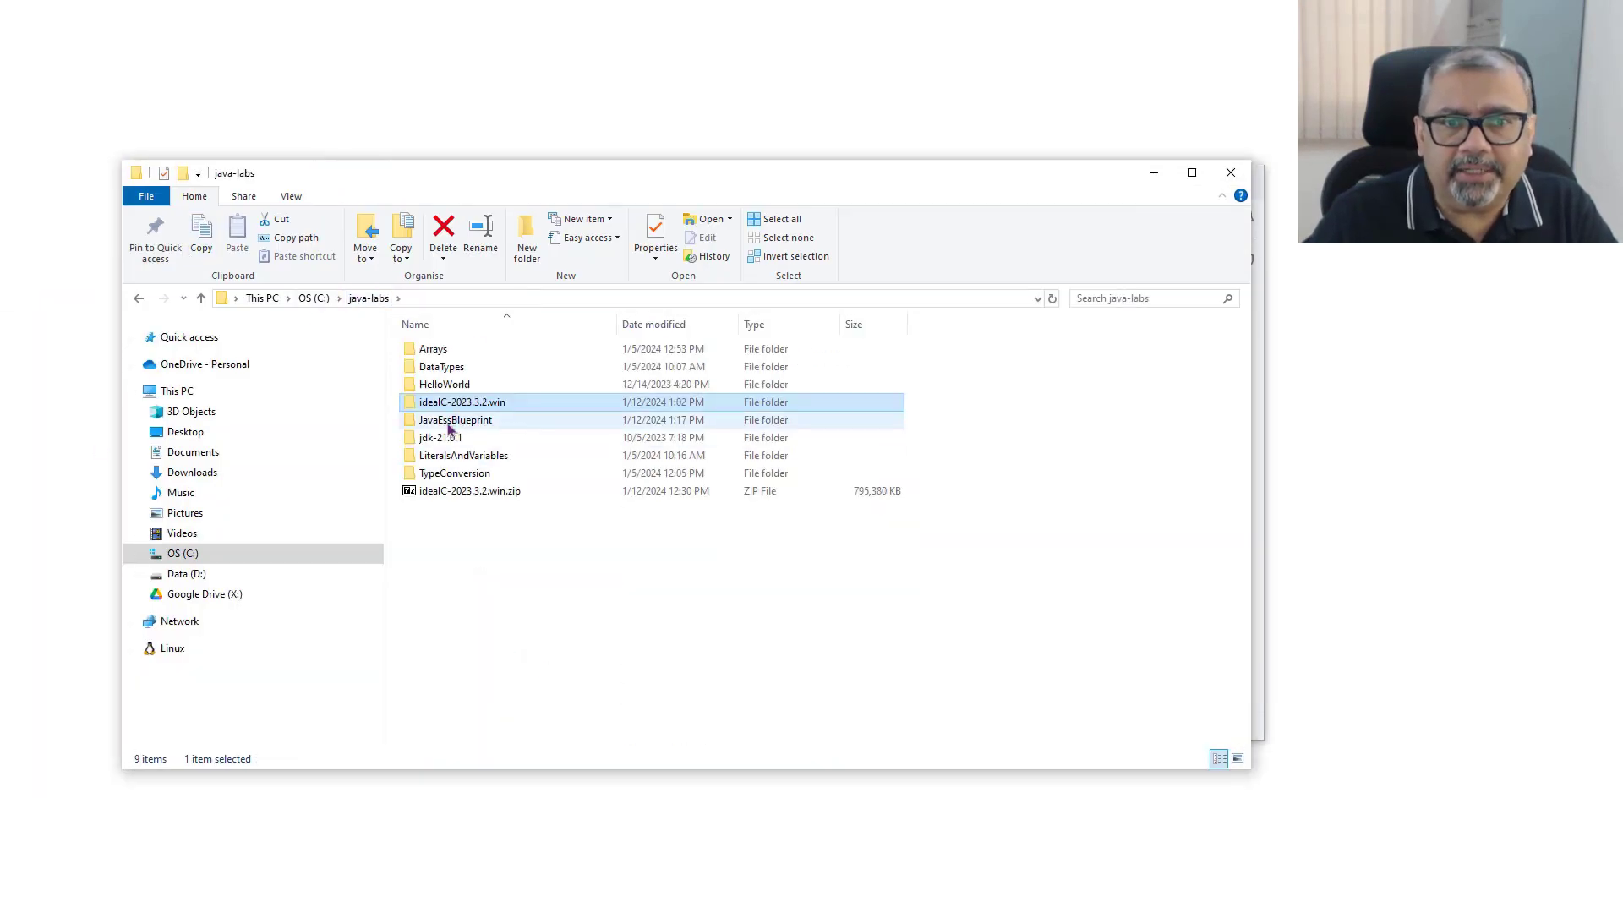
pyautogui.doubleClick(461, 421)
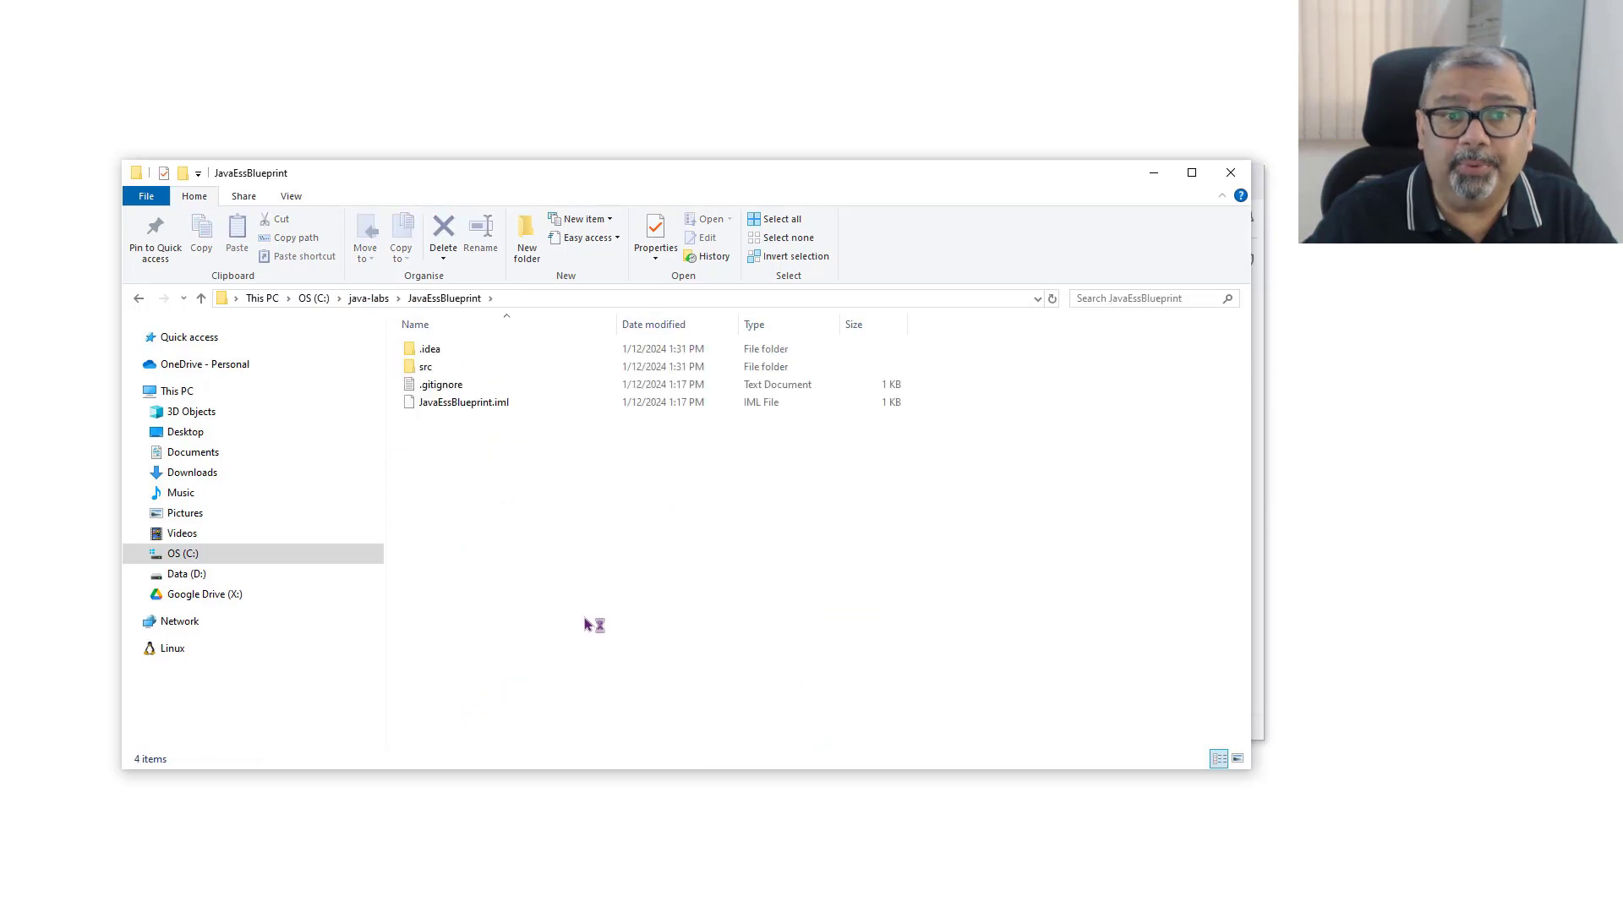
# - Look inside the src folder, go back up to the JavaEssBlueprint folder and minimize File Explorer to return to the IDE
pyautogui.click(414, 370)
pyautogui.doubleClick(413, 369)
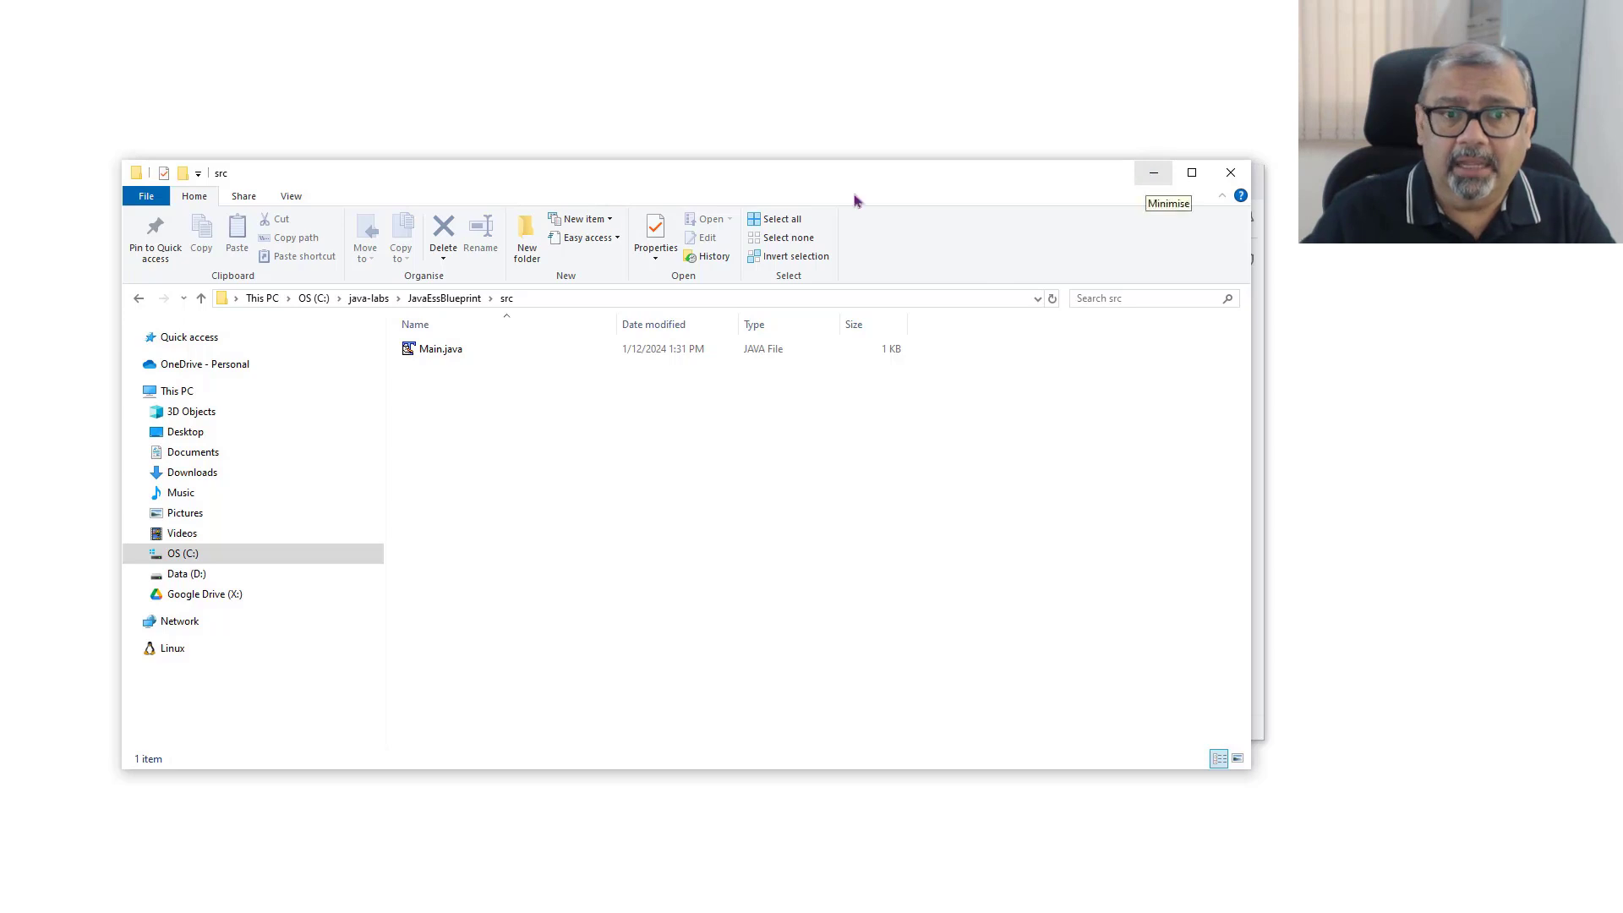
pyautogui.click(465, 299)
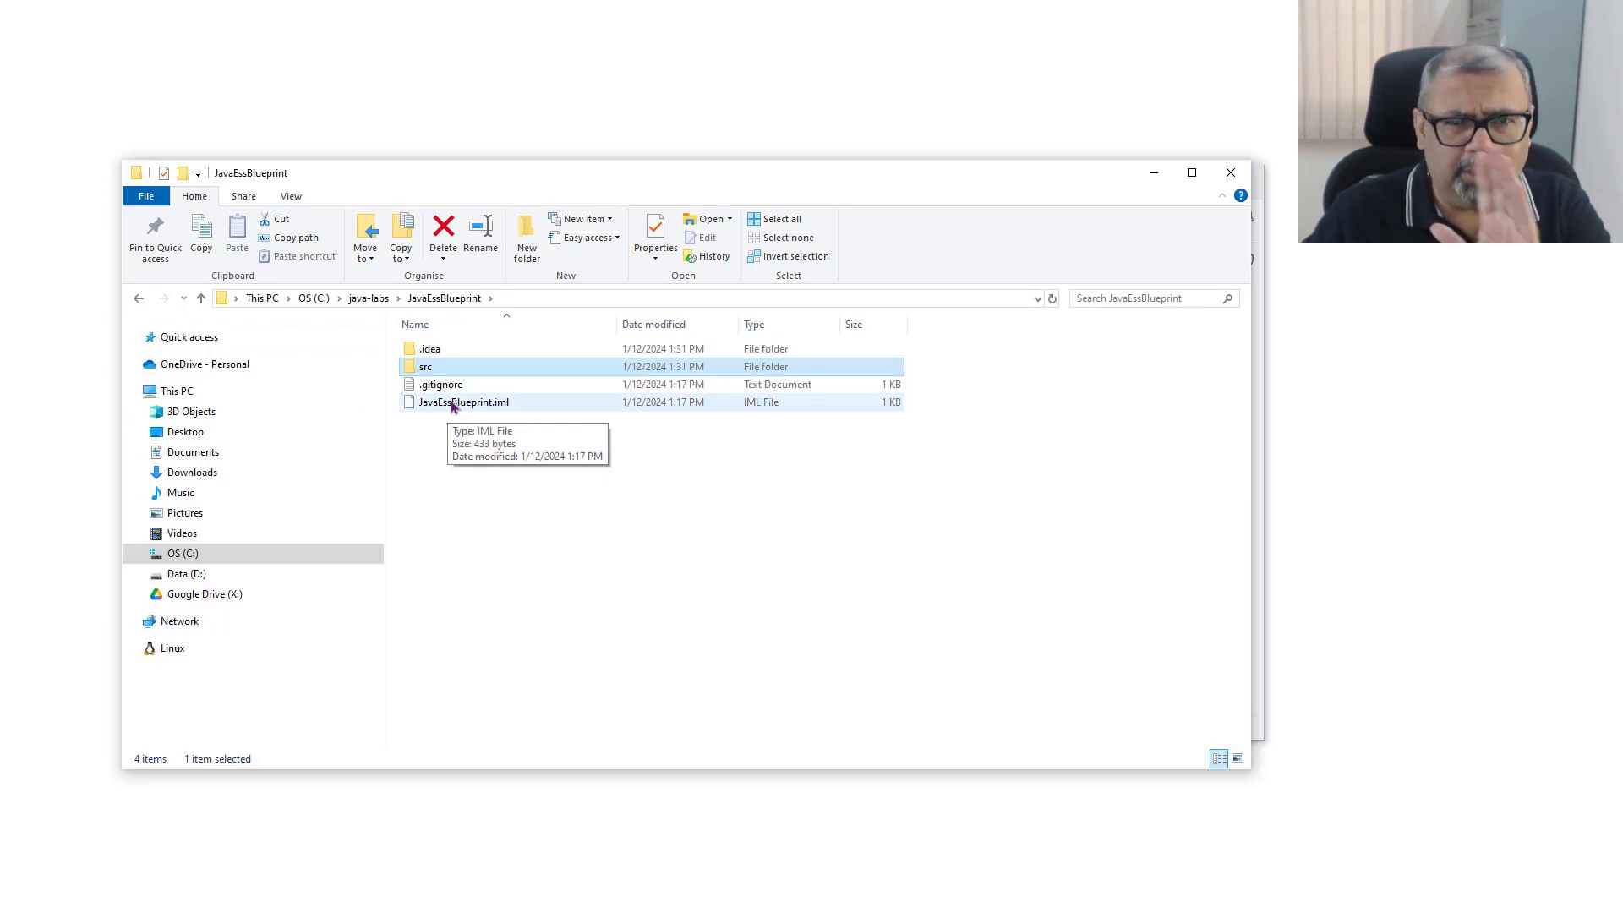
pyautogui.click(1156, 173)
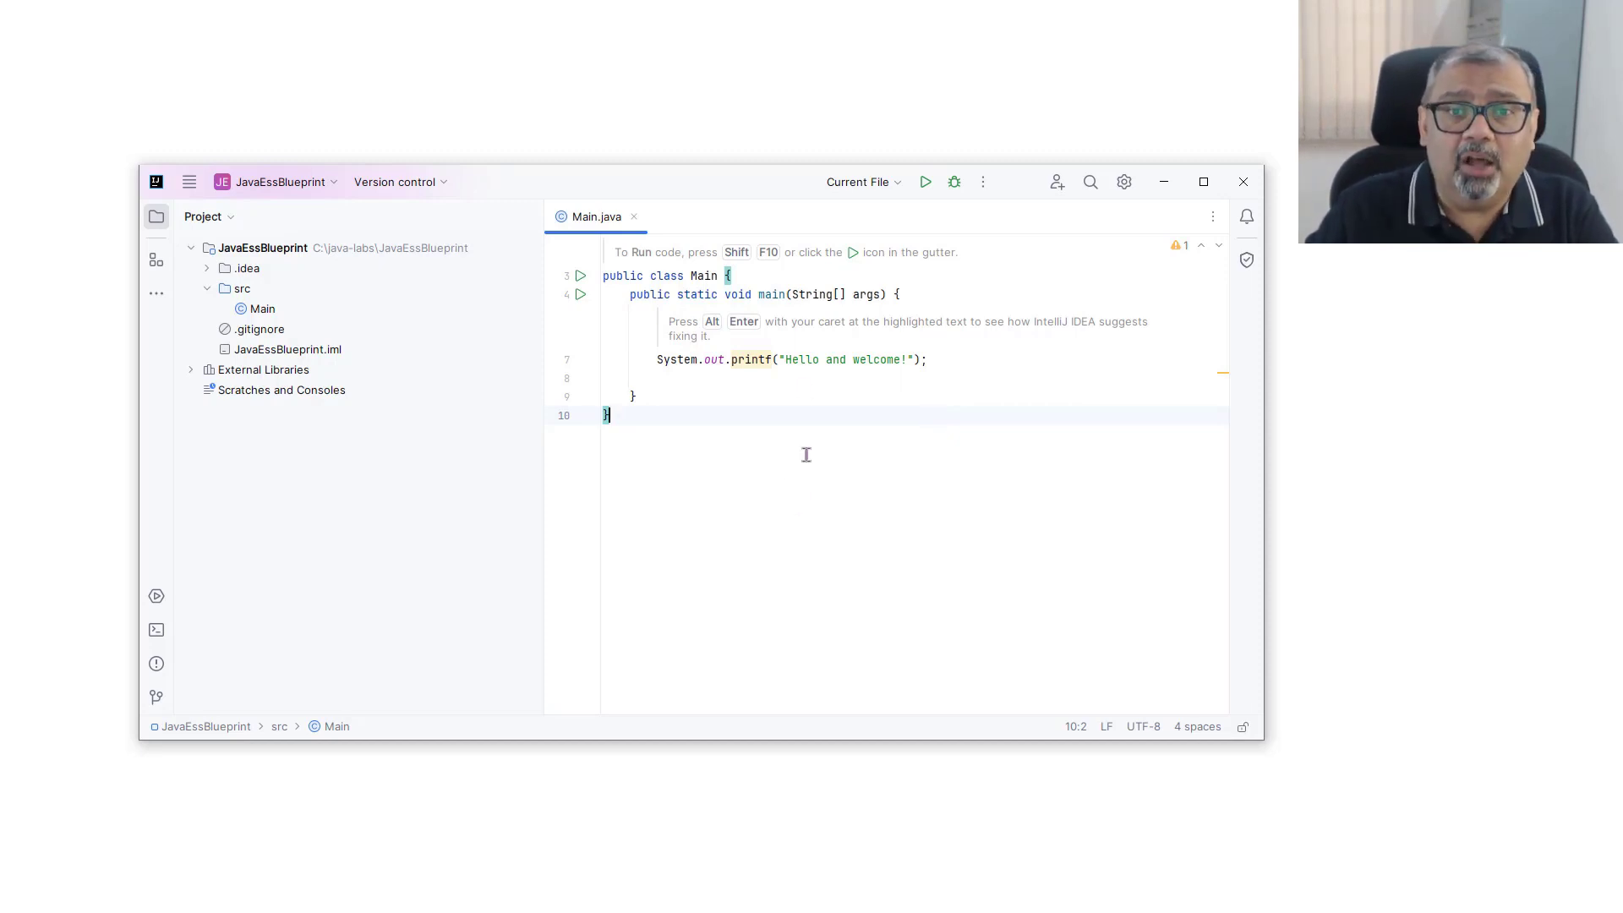
# - Run the main method of the Main class from the Main.java editor
pyautogui.click(732, 395)
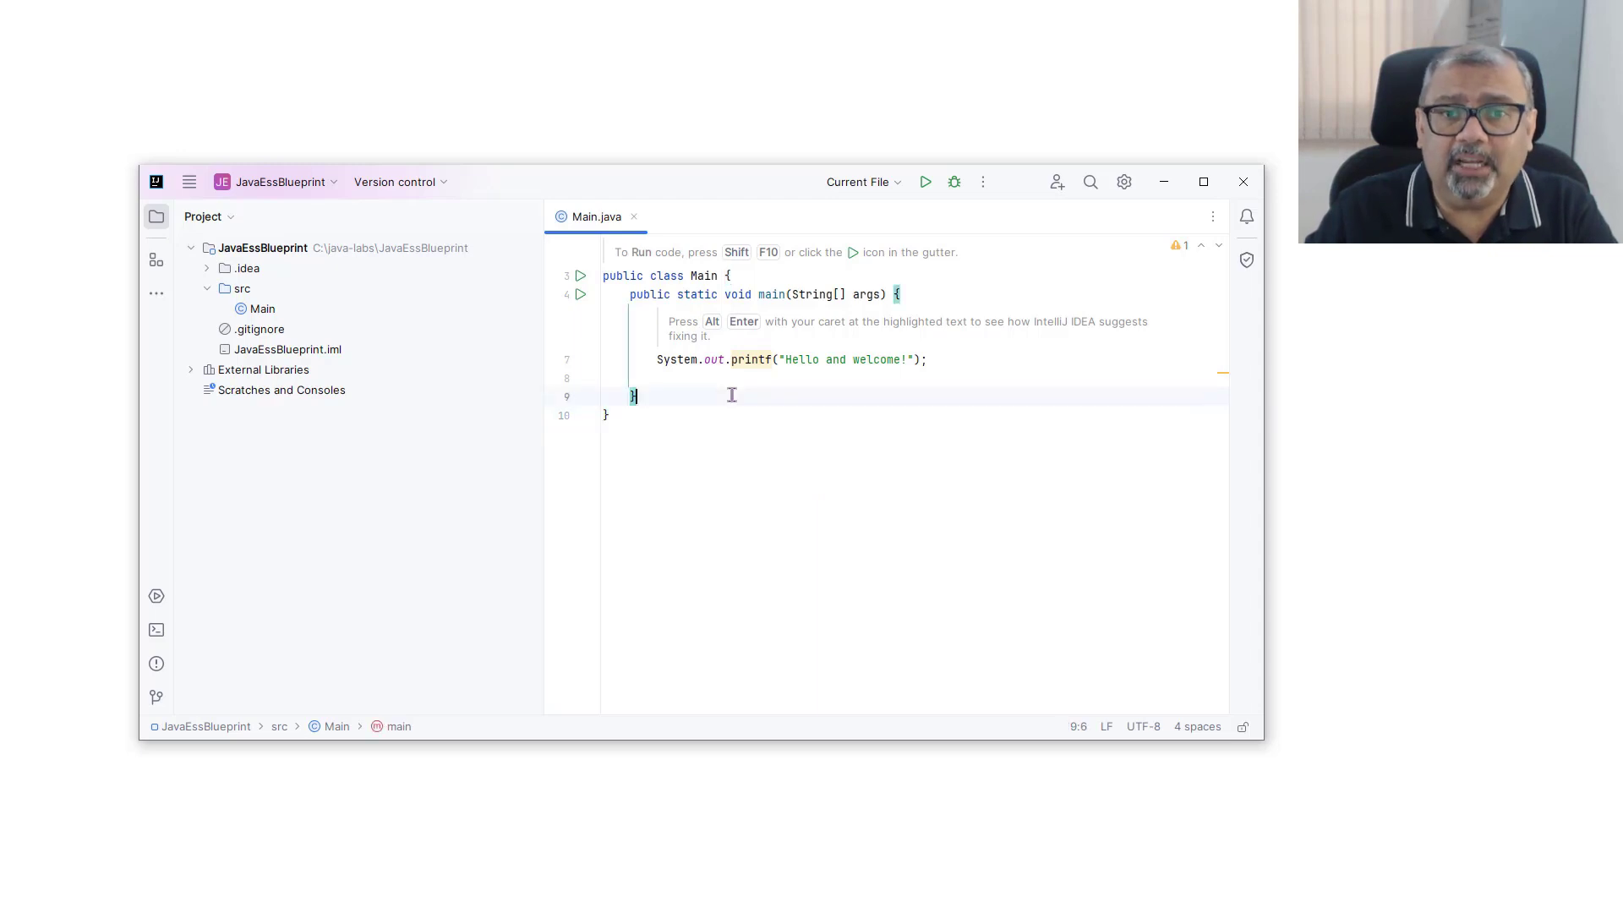
pyautogui.rightClick(732, 395)
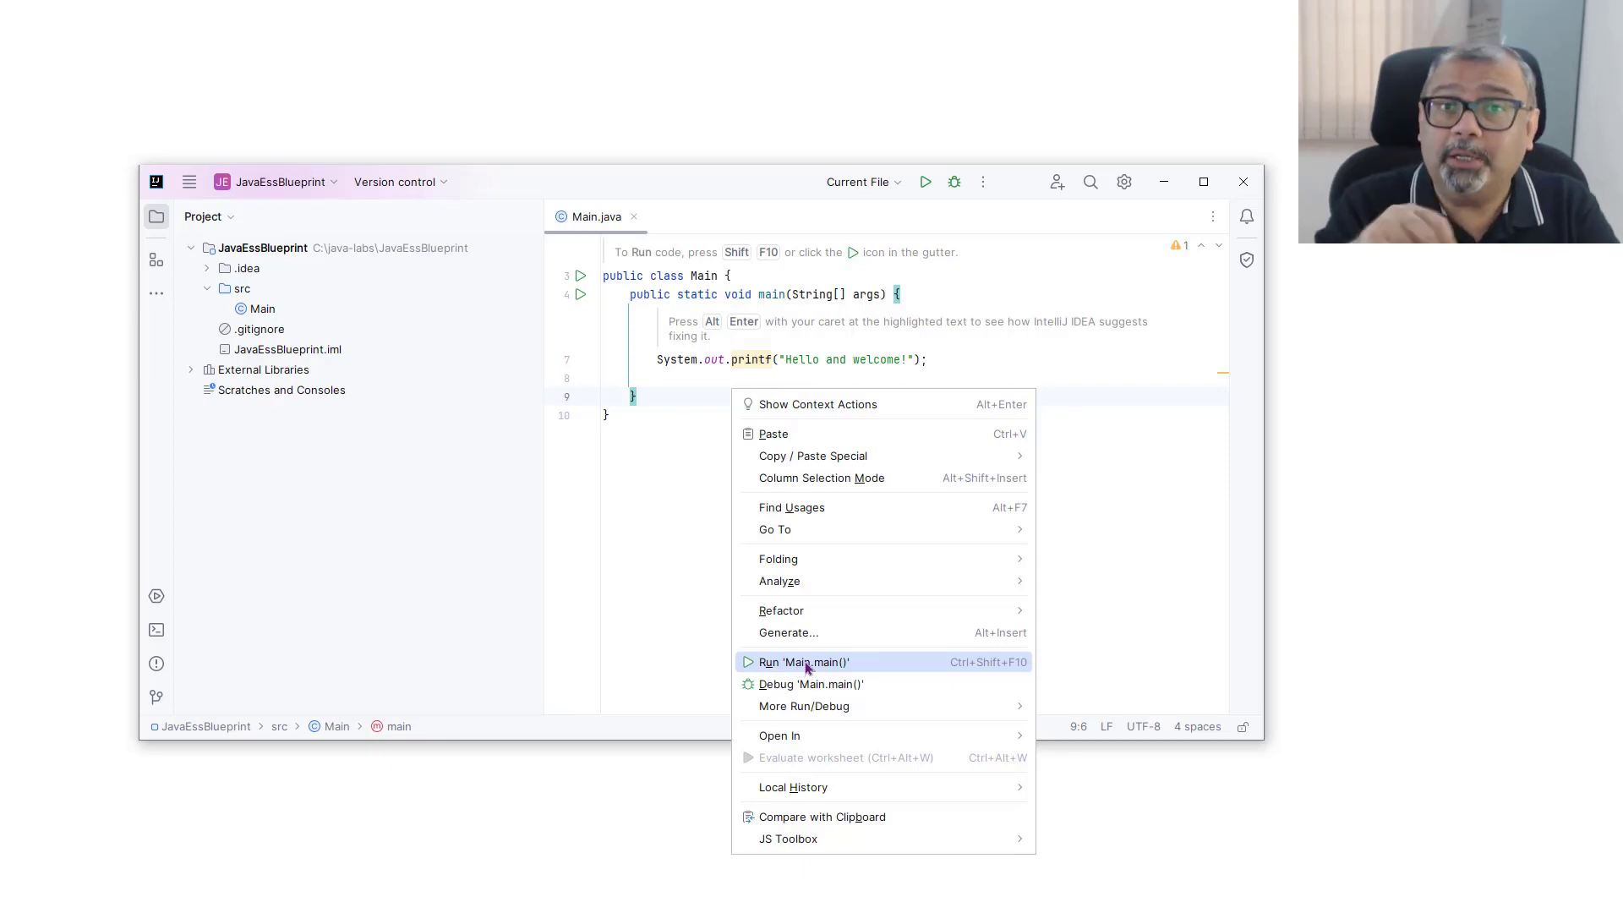
pyautogui.click(969, 663)
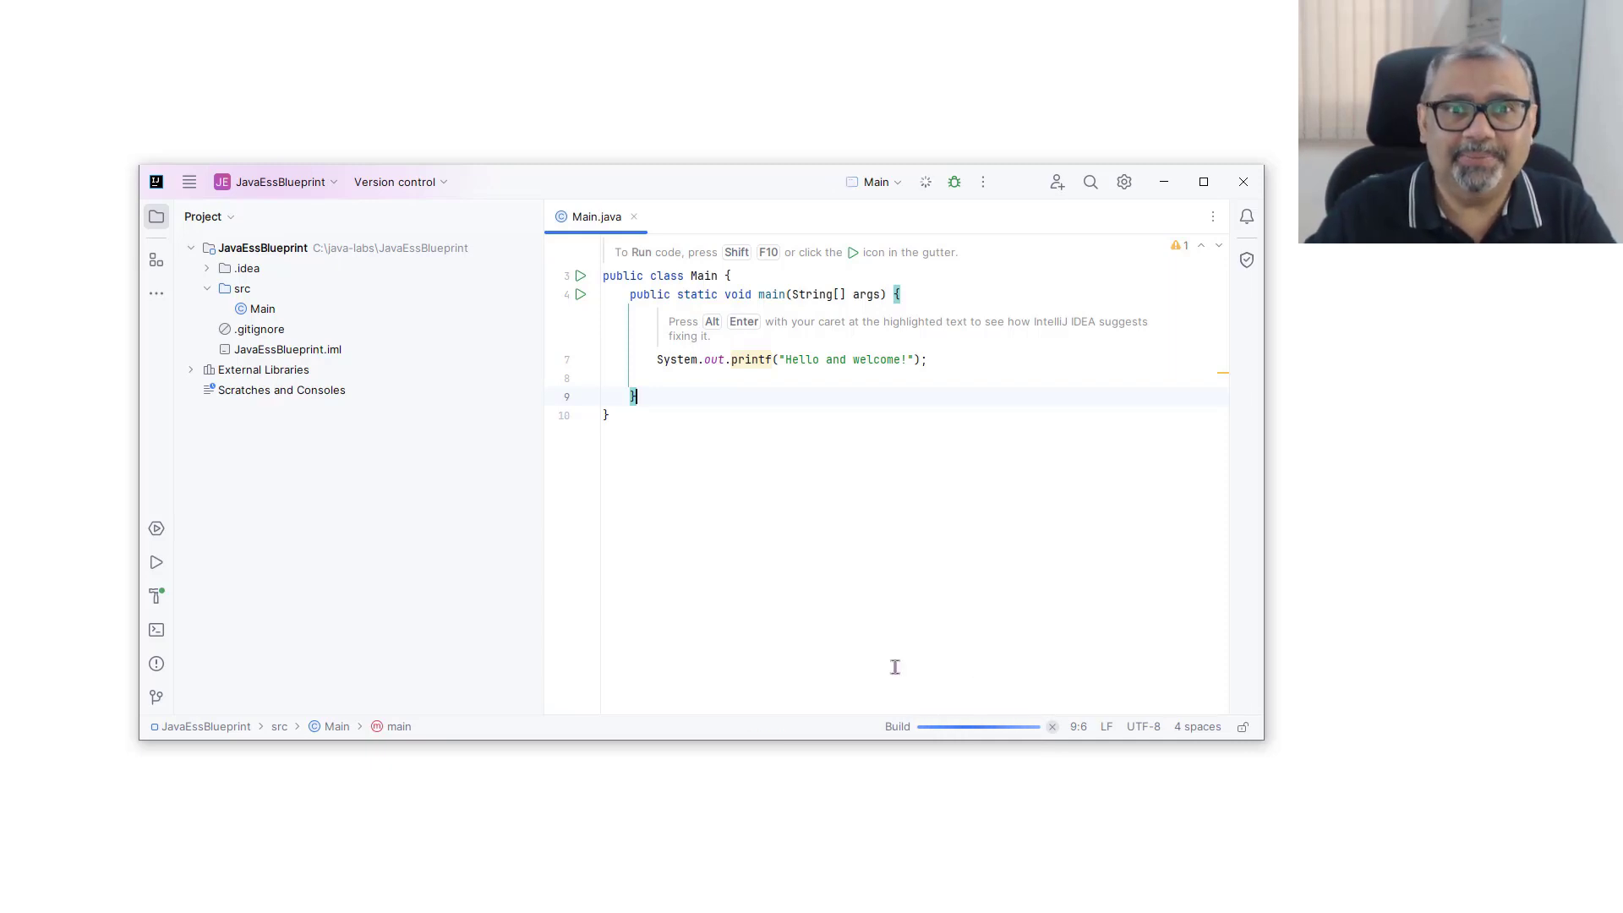
# - Maximize the IDE window and examine the program's printed output in the run console
pyautogui.click(1204, 182)
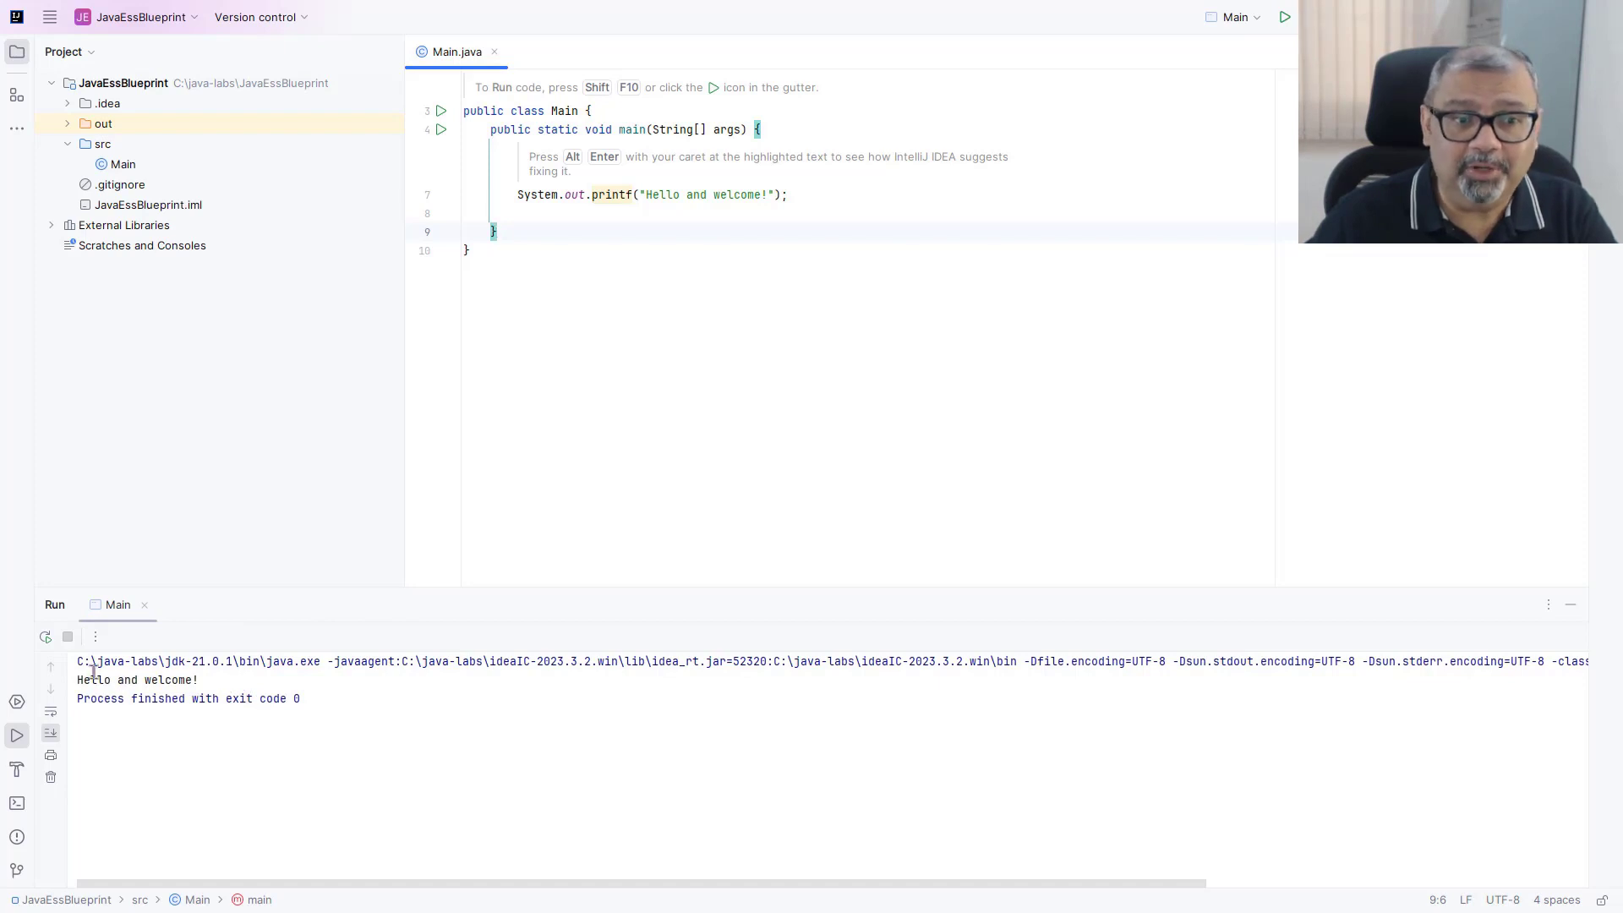
pyautogui.moveTo(76, 688); pyautogui.dragTo(196, 679)
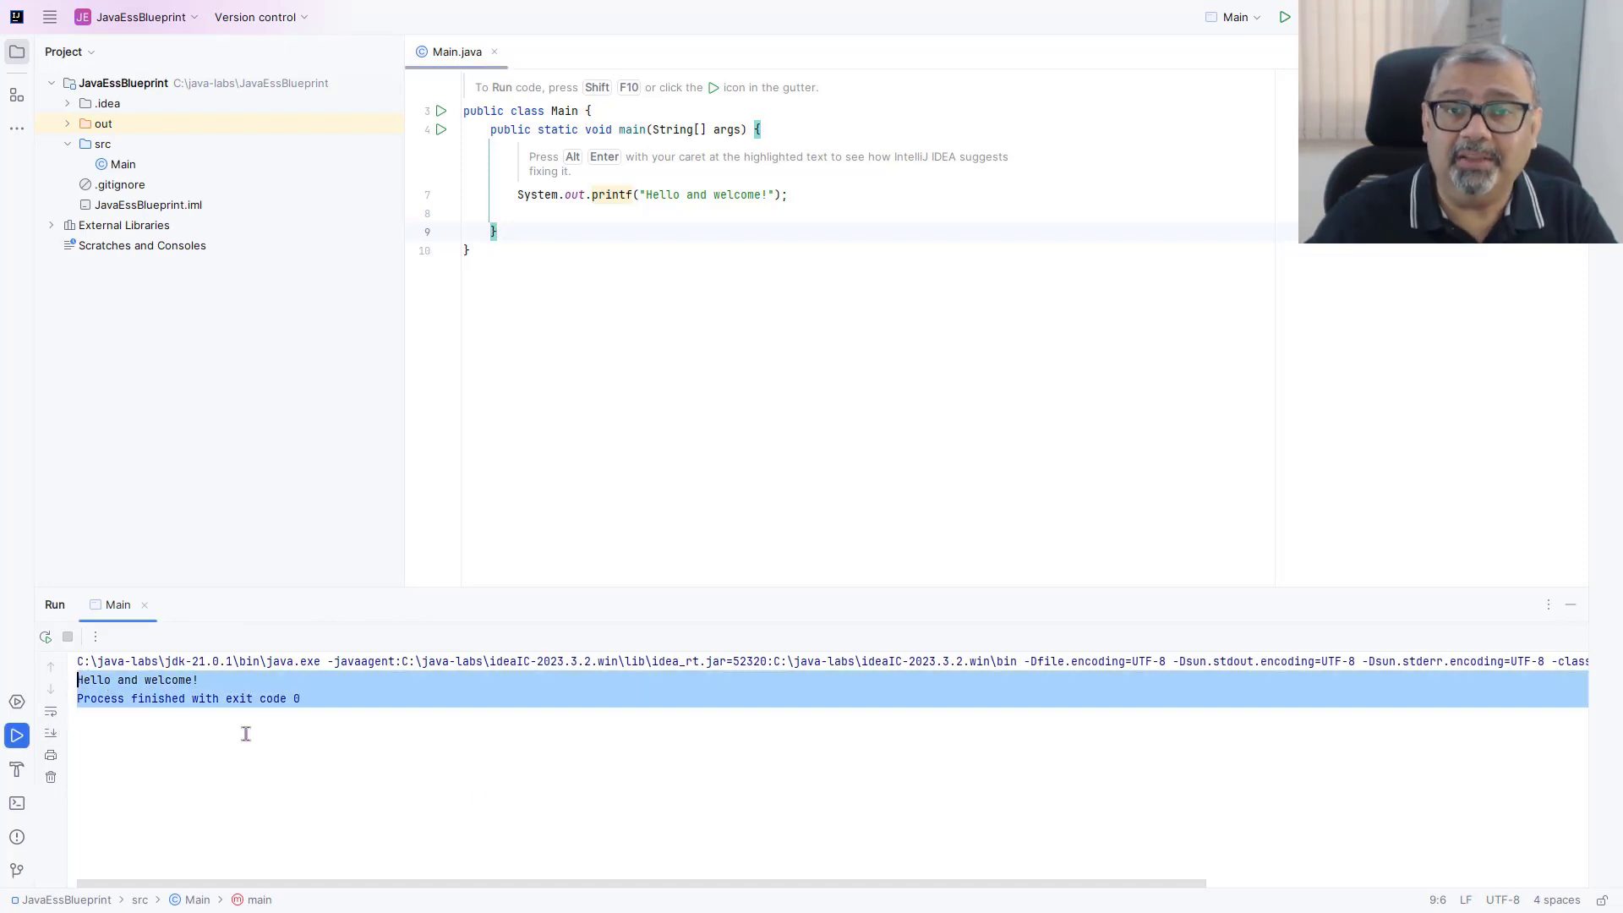
pyautogui.click(518, 786)
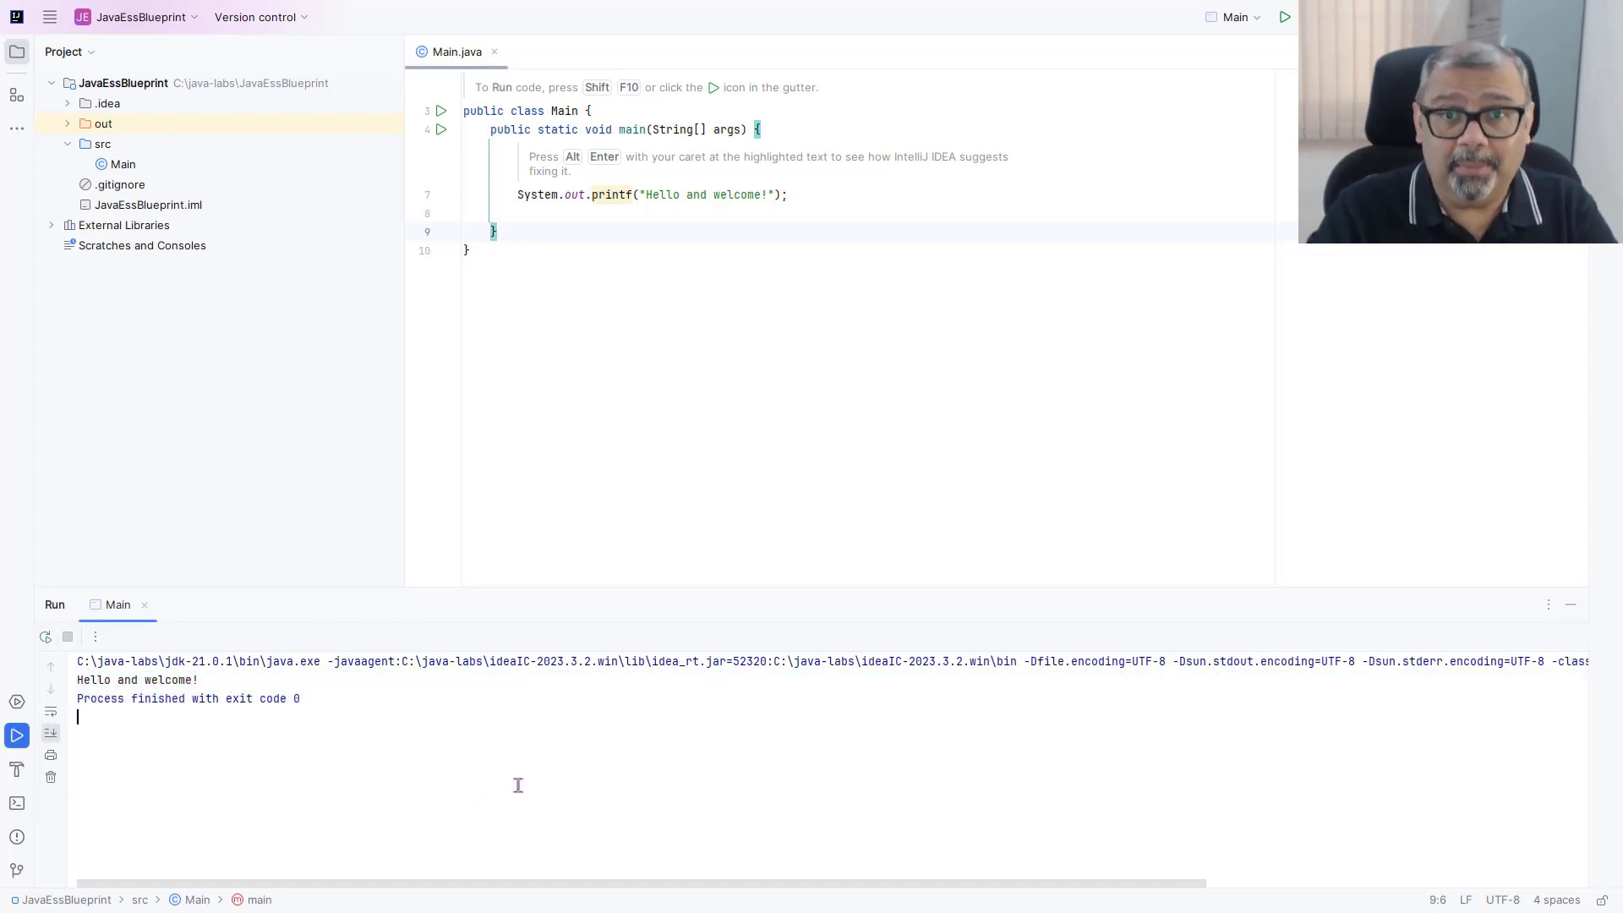